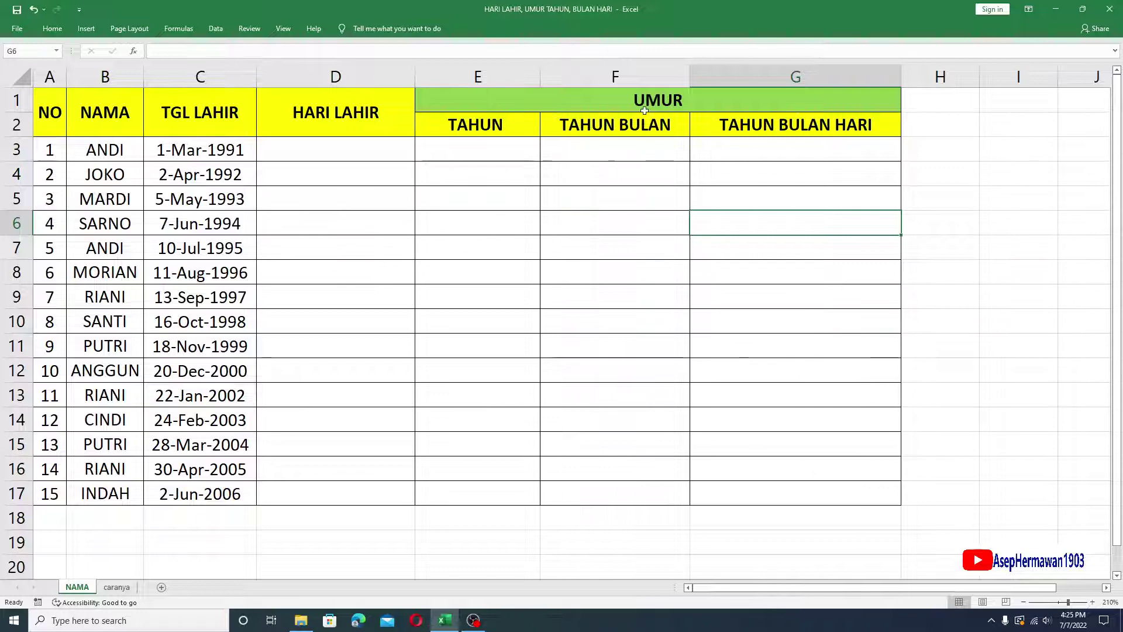
Review the UMUR, HARI LAHIR, TAHUN and TGL LAHIR headers and the birth dates to row 17.
{"action": "left_click_drag", "start_coordinate": [644, 110], "coordinate": [652, 123]}
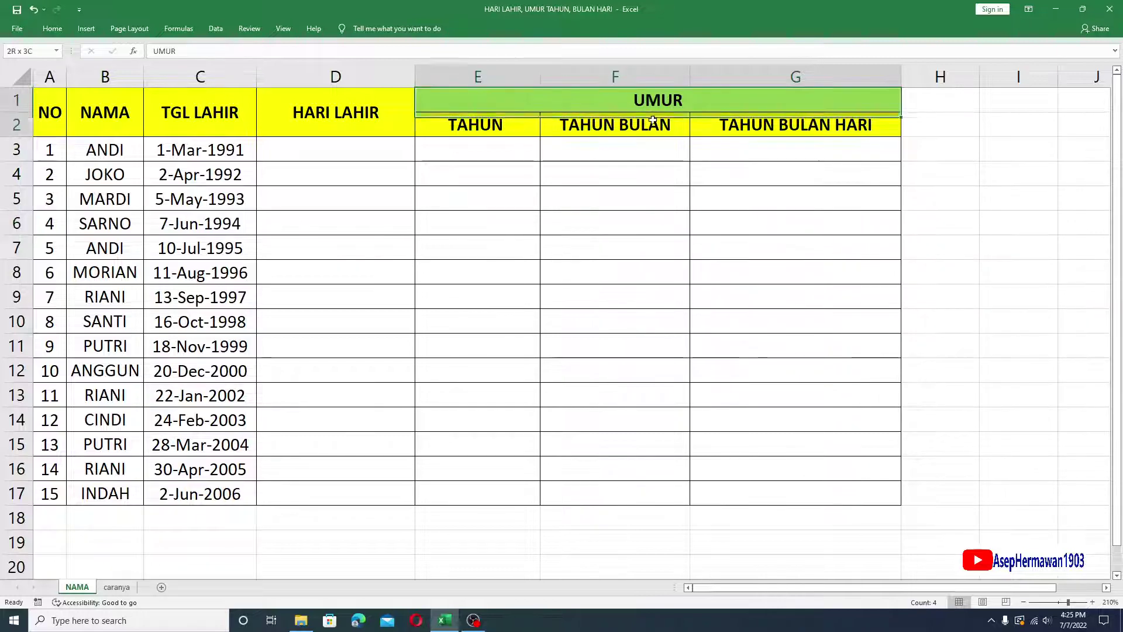
{"action": "left_click", "coordinate": [360, 102]}
{"action": "left_click_drag", "start_coordinate": [663, 98], "coordinate": [661, 115]}
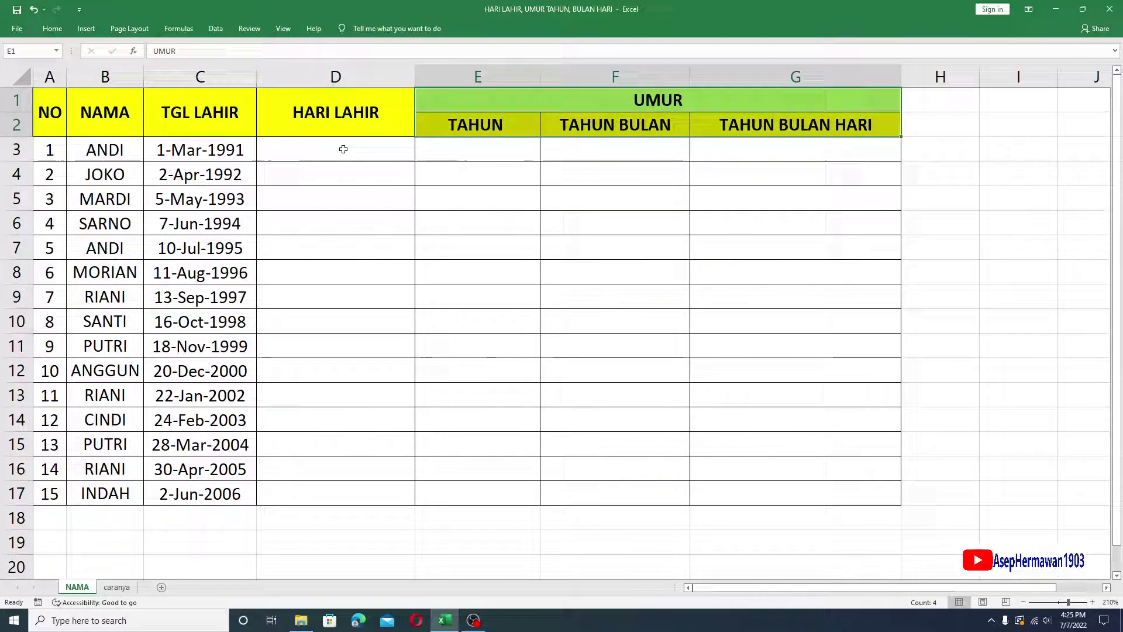
{"action": "left_click", "coordinate": [333, 108]}
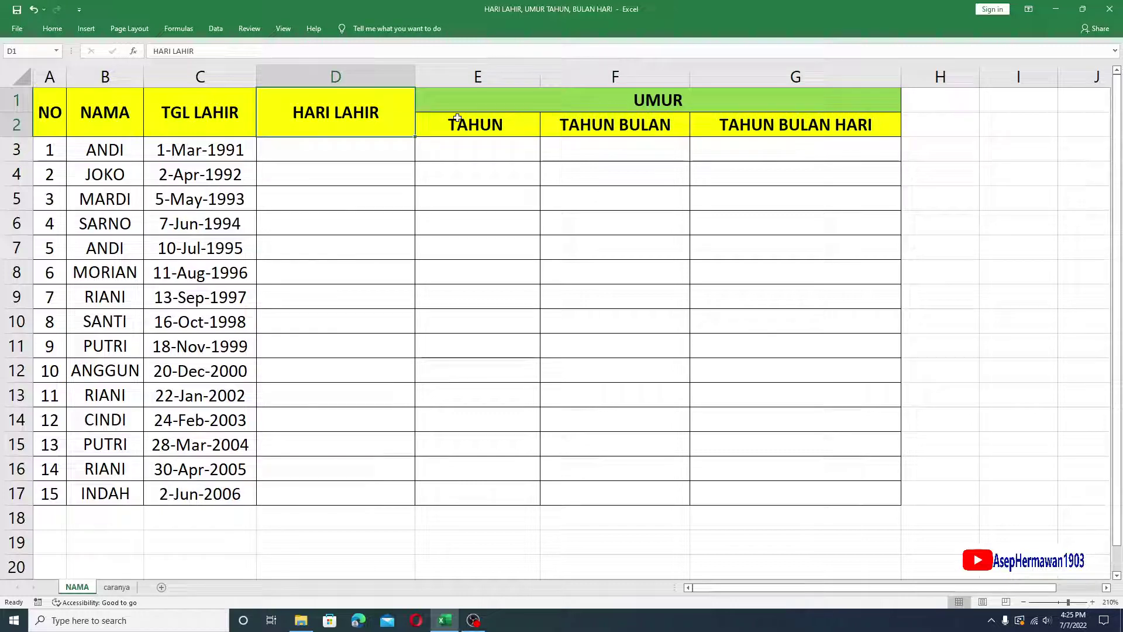
{"action": "left_click", "coordinate": [455, 120]}
{"action": "left_click", "coordinate": [479, 105]}
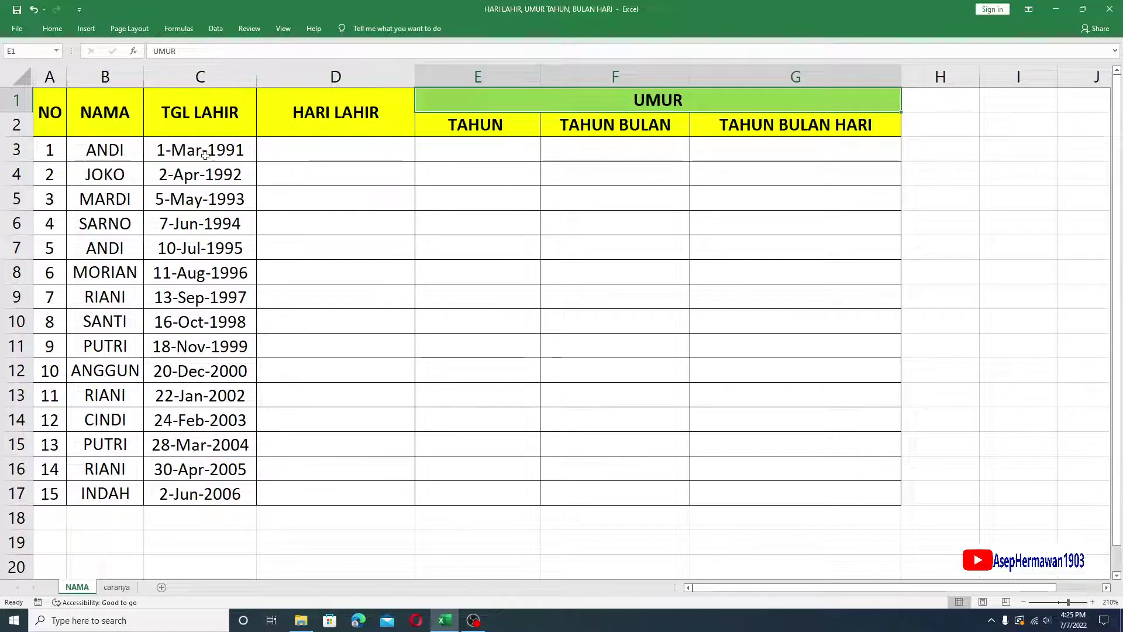
{"action": "left_click", "coordinate": [226, 107]}
{"action": "left_click_drag", "start_coordinate": [220, 117], "coordinate": [198, 479]}
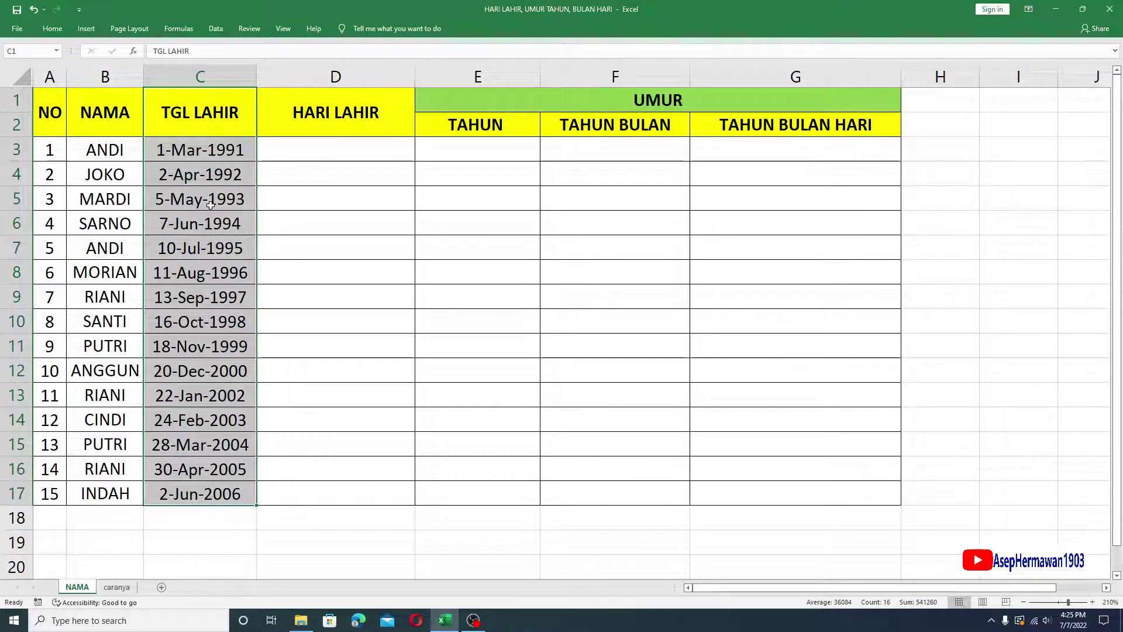
Inspect the first birth date in C3 against the still-empty D3 and E3 cells.
{"action": "left_click", "coordinate": [343, 147]}
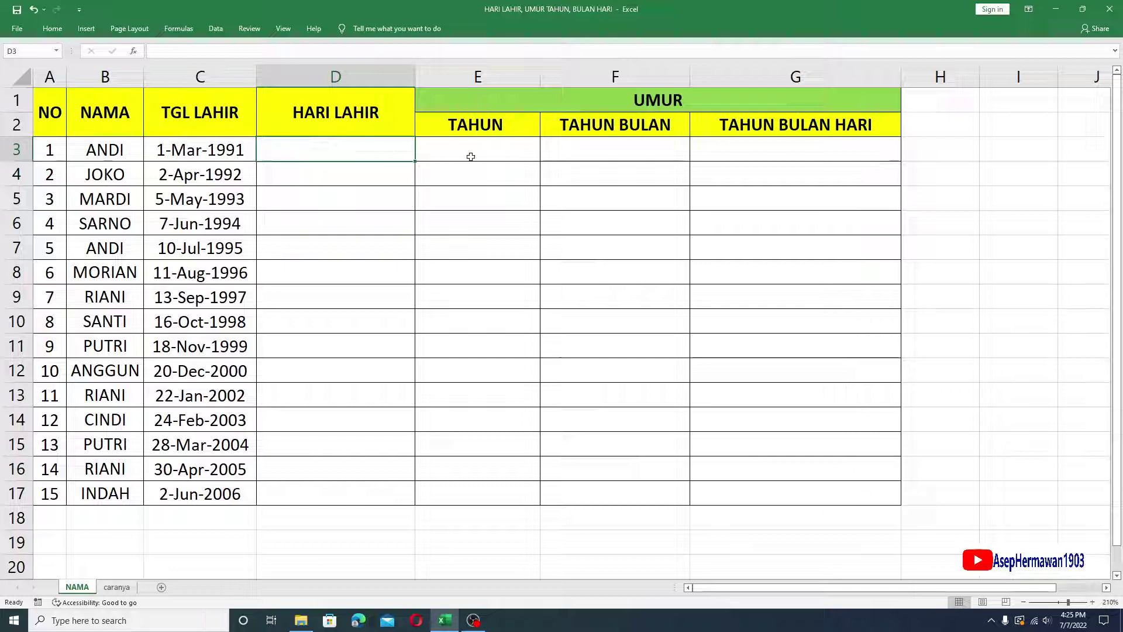
{"action": "left_click", "coordinate": [506, 154]}
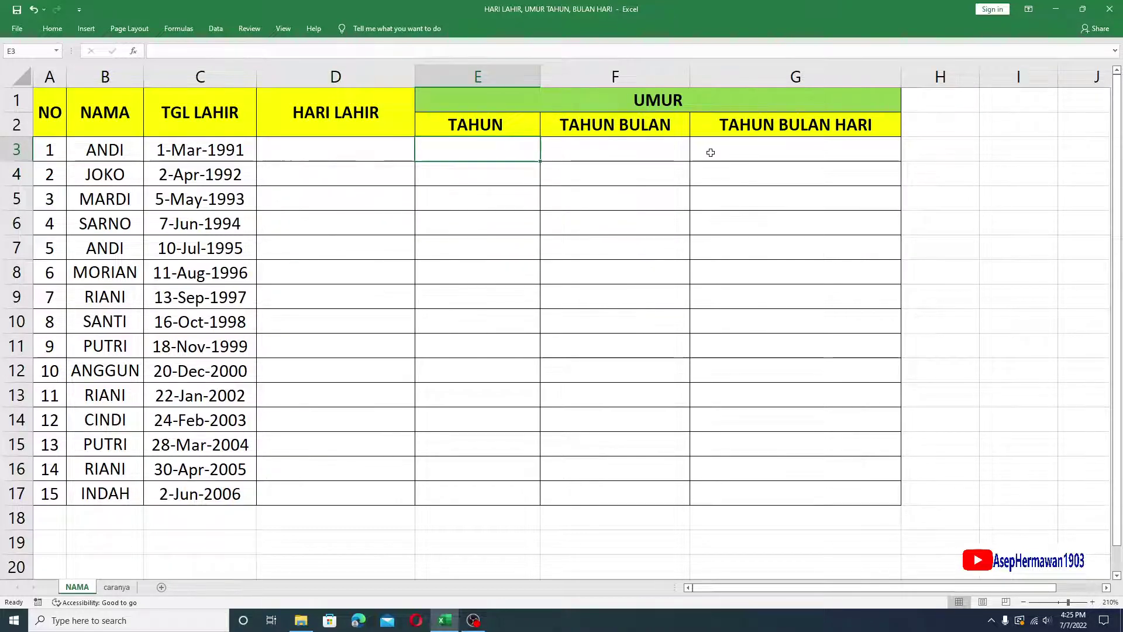
{"action": "left_click", "coordinate": [515, 185]}
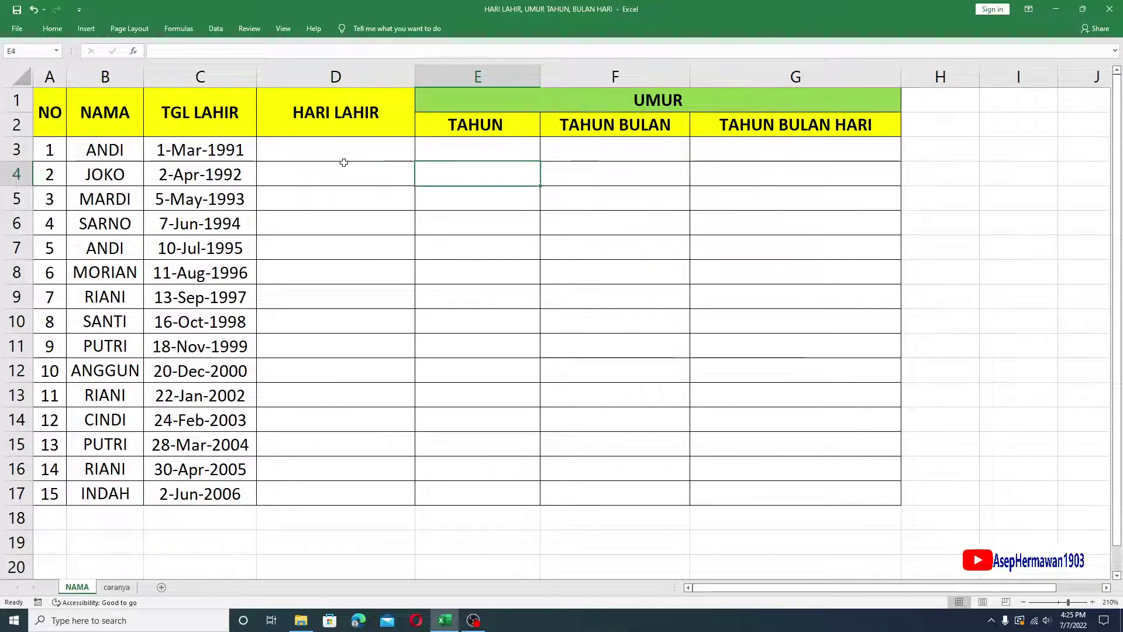
{"action": "left_click", "coordinate": [374, 153]}
{"action": "key", "text": "Right"}
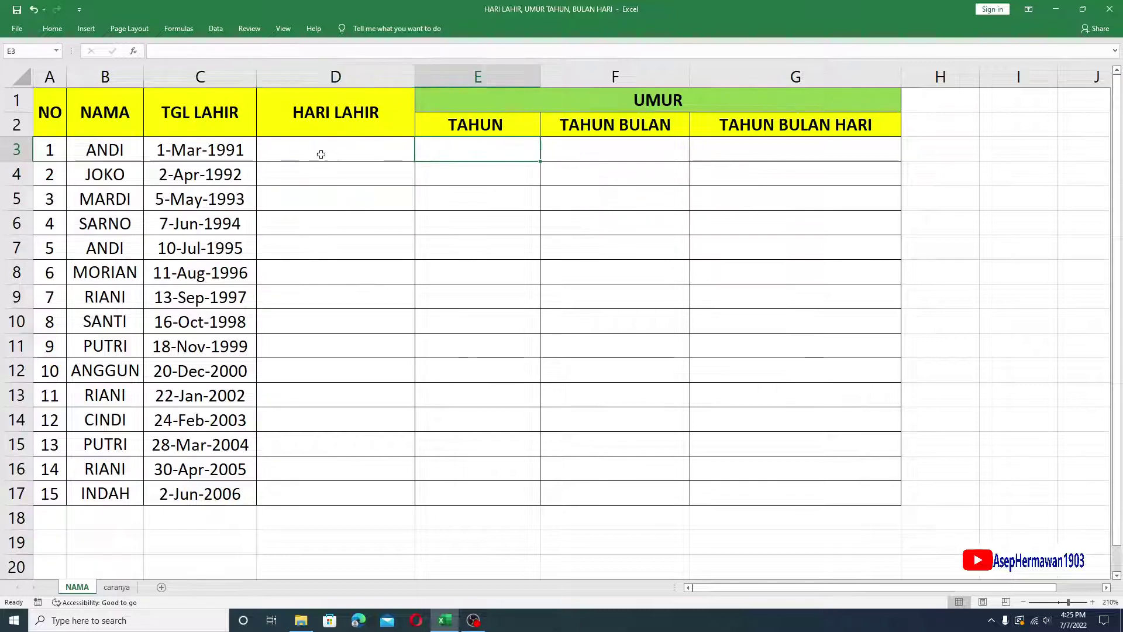
{"action": "left_click", "coordinate": [321, 154]}
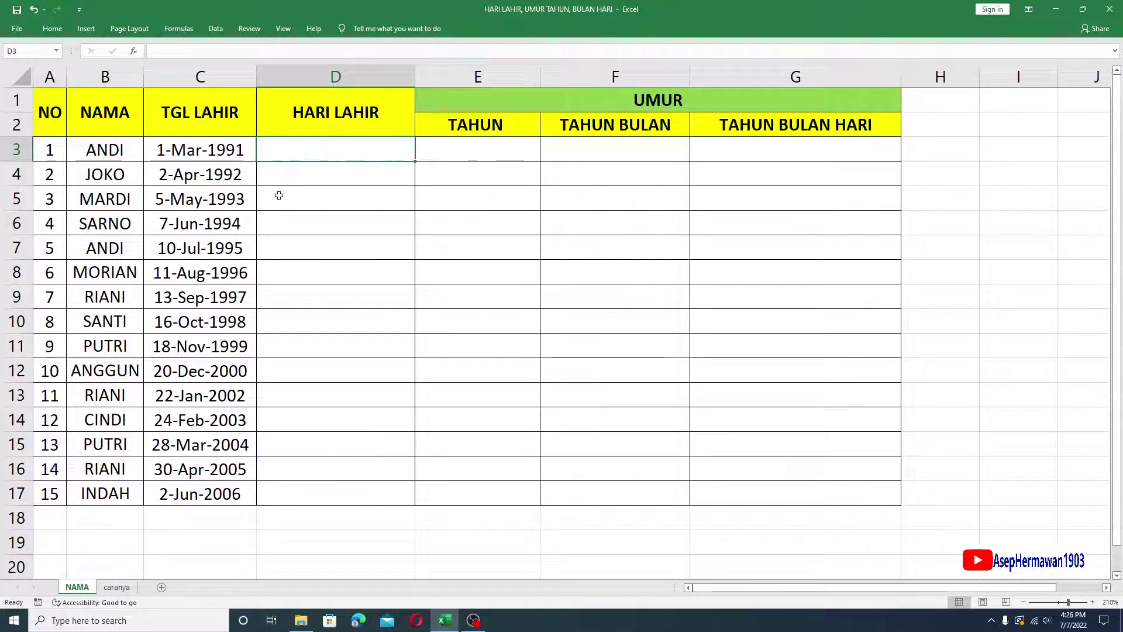
{"action": "left_click", "coordinate": [217, 150]}
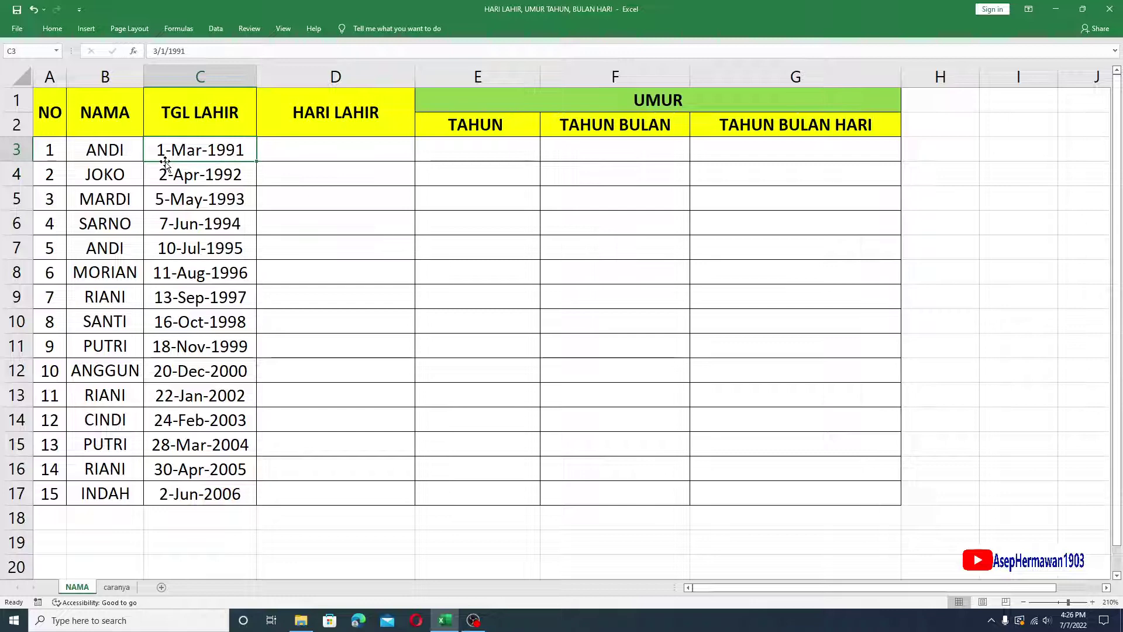
{"action": "left_click", "coordinate": [304, 153]}
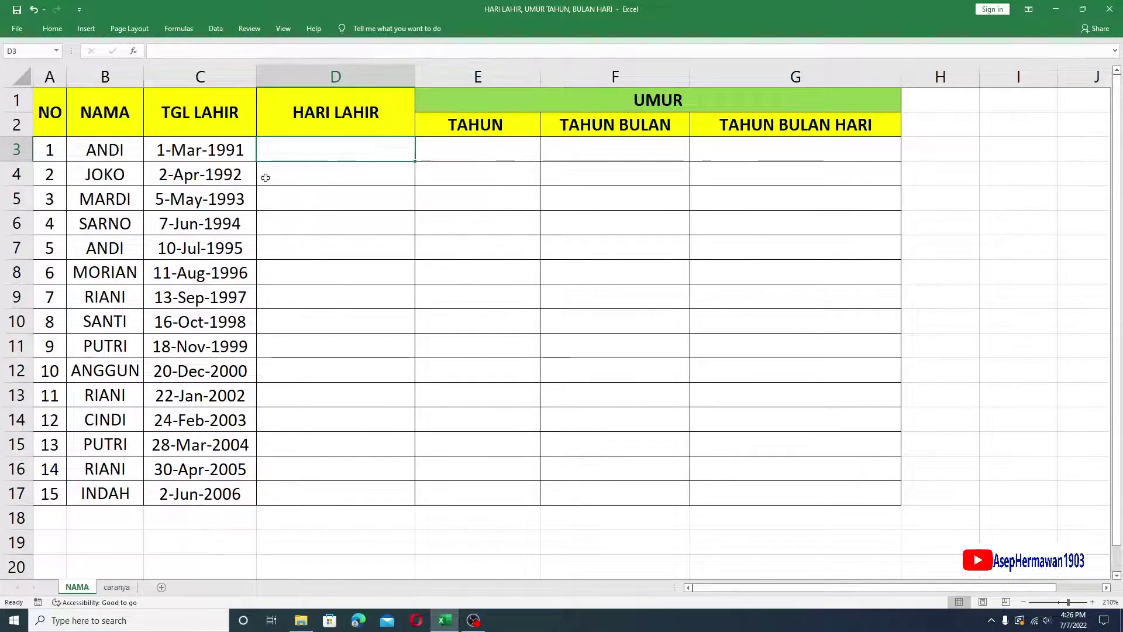
Highlight the birth dates in column C and the empty HARI LAHIR cells, then select D3.
{"action": "left_click_drag", "start_coordinate": [216, 153], "coordinate": [202, 485]}
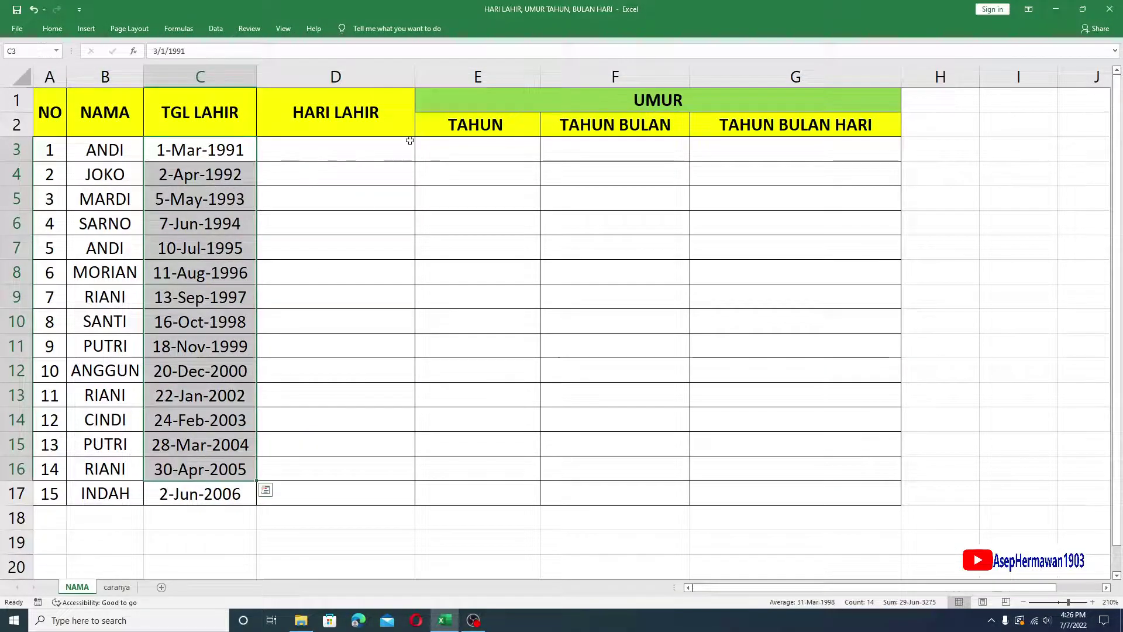
{"action": "left_click_drag", "start_coordinate": [369, 149], "coordinate": [346, 391]}
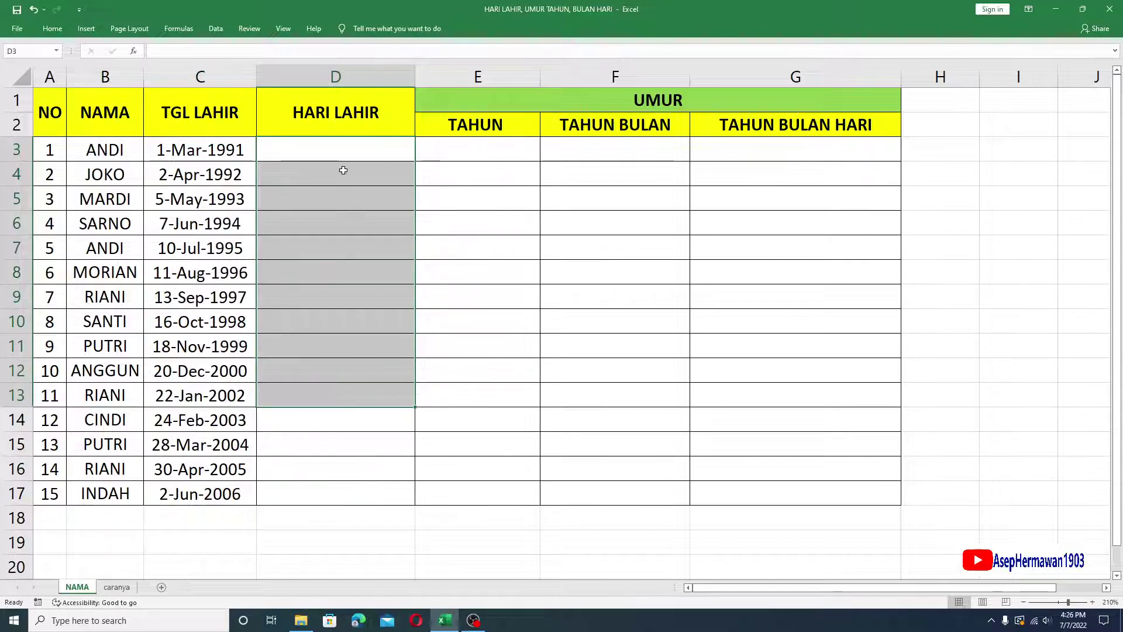
{"action": "left_click", "coordinate": [341, 171]}
{"action": "left_click", "coordinate": [355, 151]}
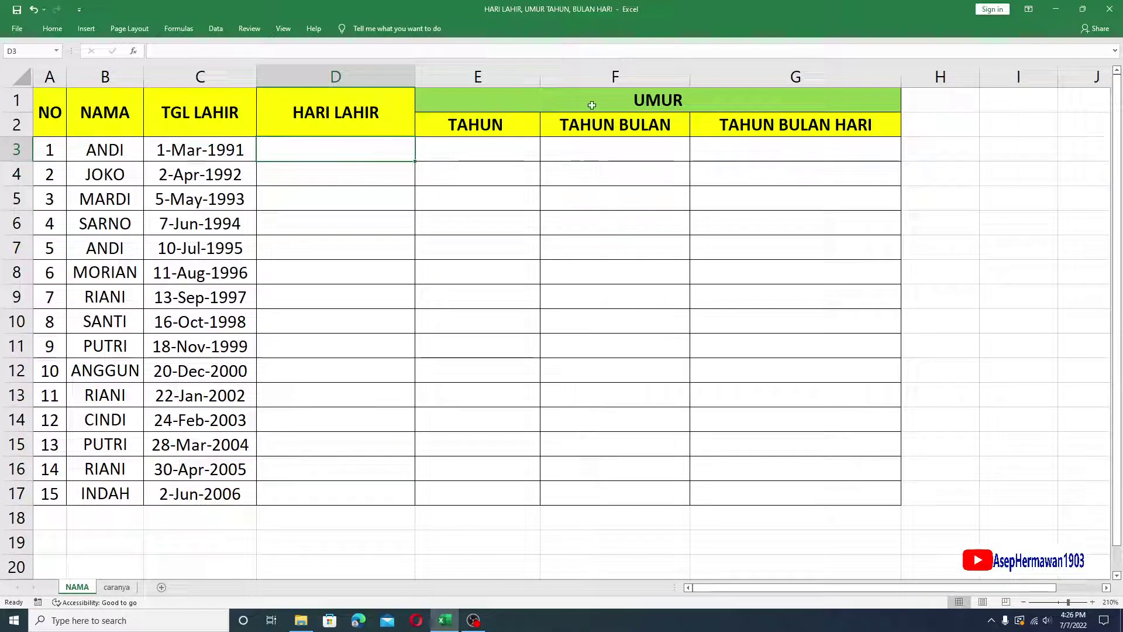
Review the UMUR subcolumns TAHUN, TAHUN BULAN and TAHUN BULAN HARI, starting from E3.
{"action": "left_click", "coordinate": [617, 107]}
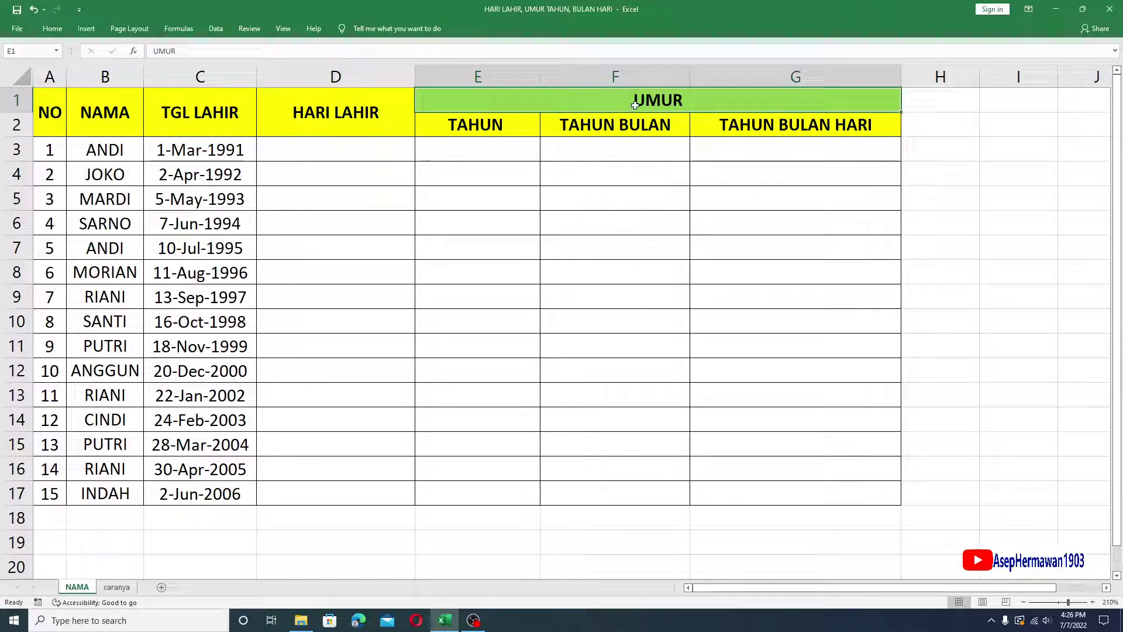
{"action": "left_click", "coordinate": [522, 128]}
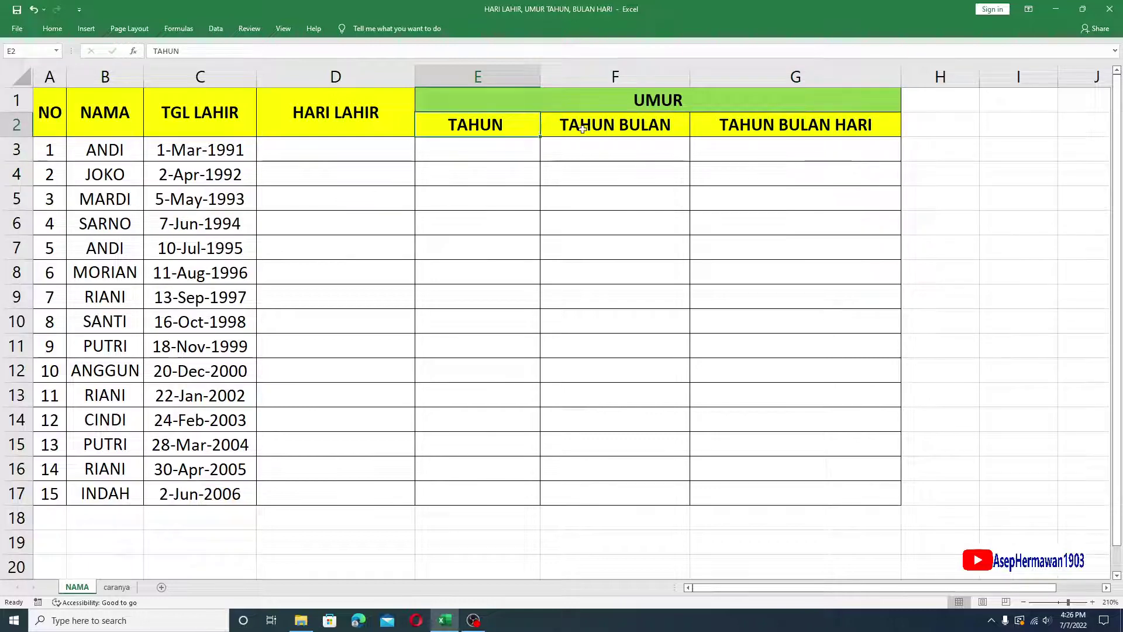
{"action": "left_click", "coordinate": [625, 125]}
{"action": "left_click", "coordinate": [751, 125]}
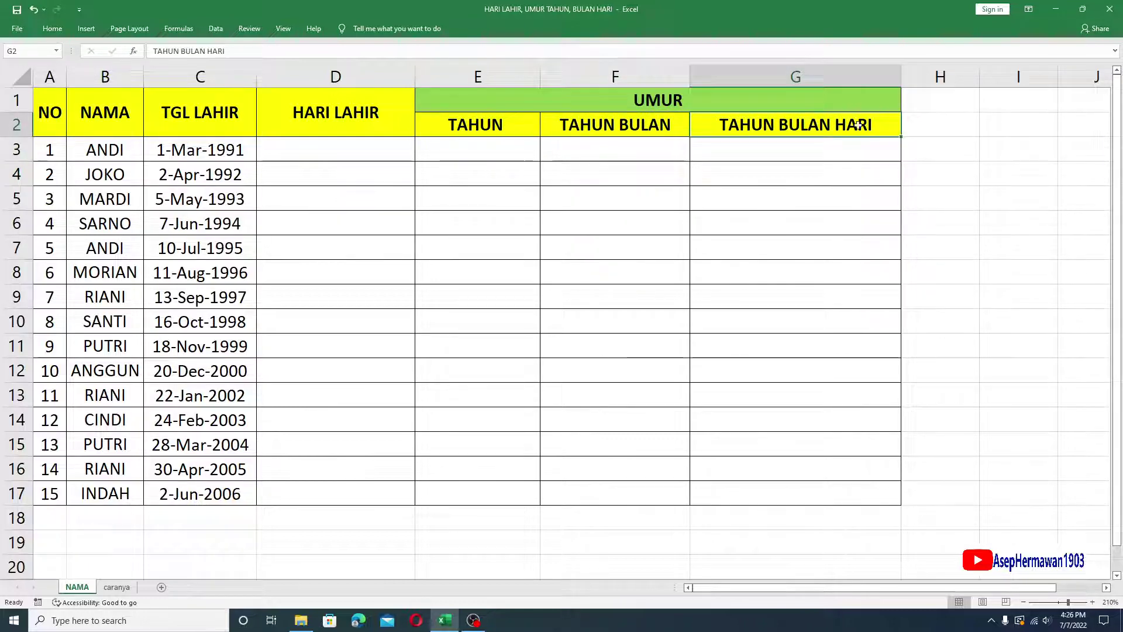
{"action": "left_click", "coordinate": [644, 174]}
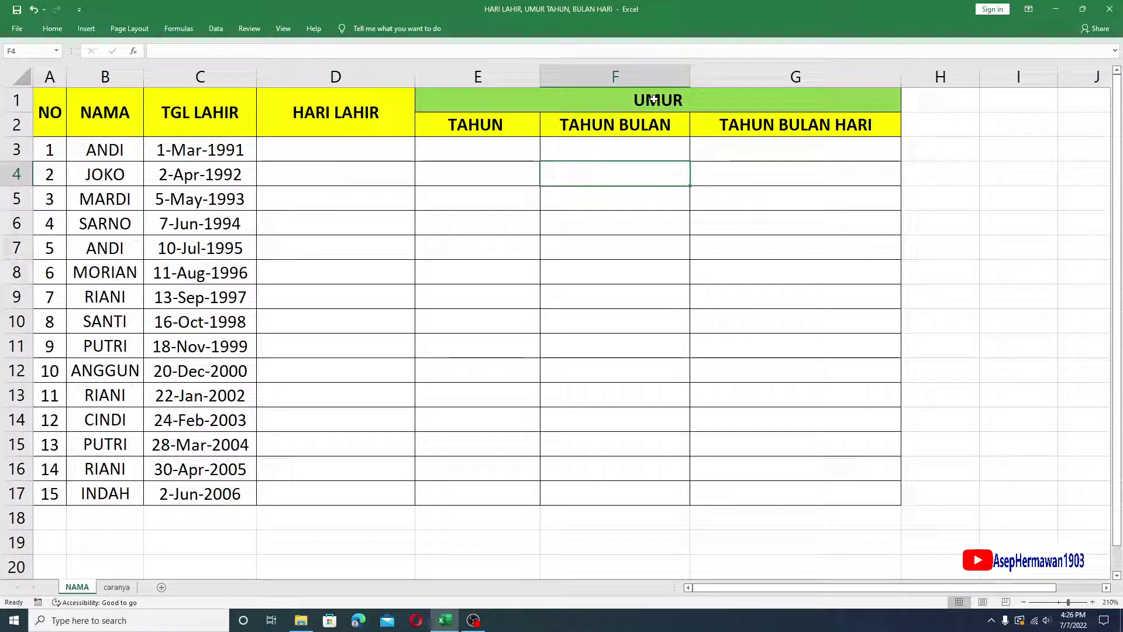
{"action": "left_click", "coordinate": [489, 140]}
{"action": "left_click_drag", "start_coordinate": [499, 131], "coordinate": [483, 176]}
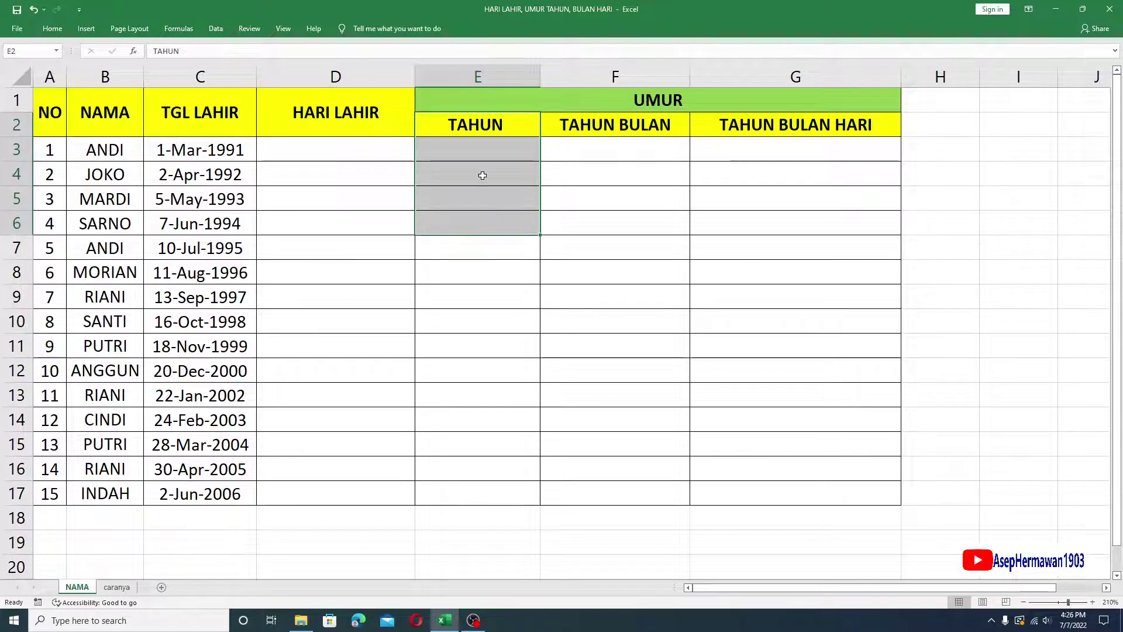
{"action": "left_click", "coordinate": [495, 154]}
{"action": "left_click", "coordinate": [211, 151]}
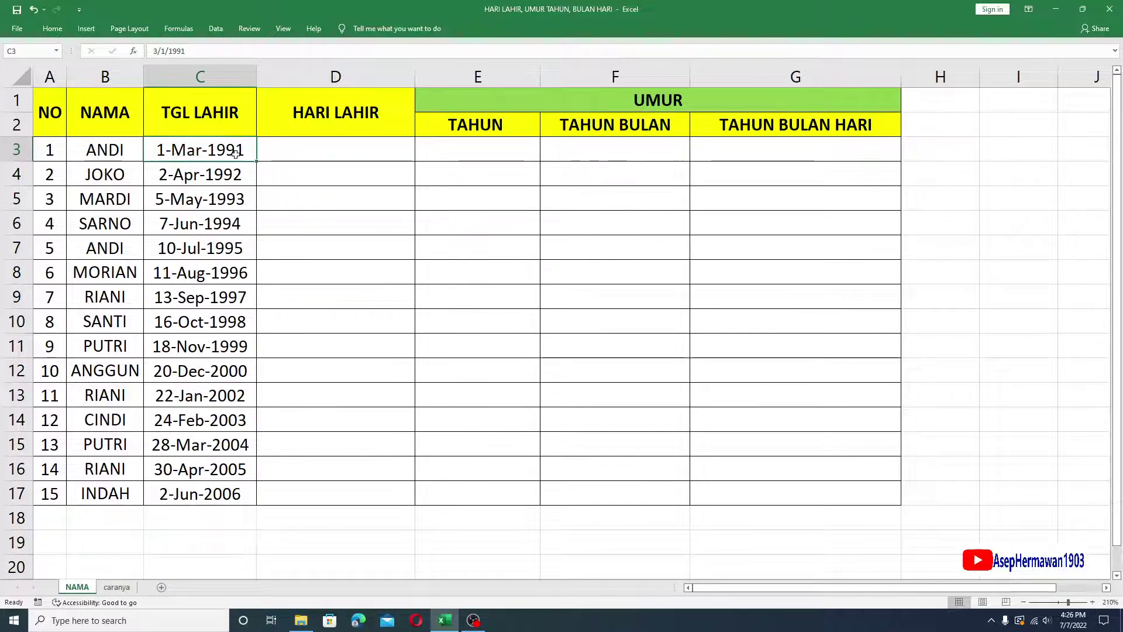
{"action": "left_click", "coordinate": [478, 148]}
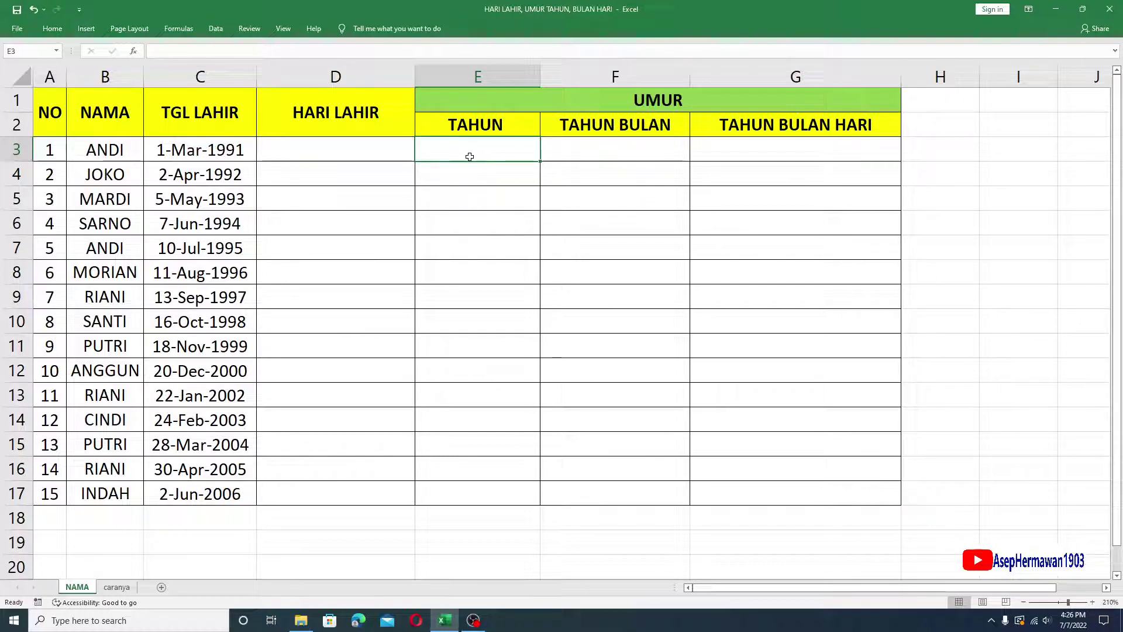
Look over the TAHUN BULAN and TAHUN BULAN HARI cells F3 and G3 against C3.
{"action": "left_click", "coordinate": [623, 127]}
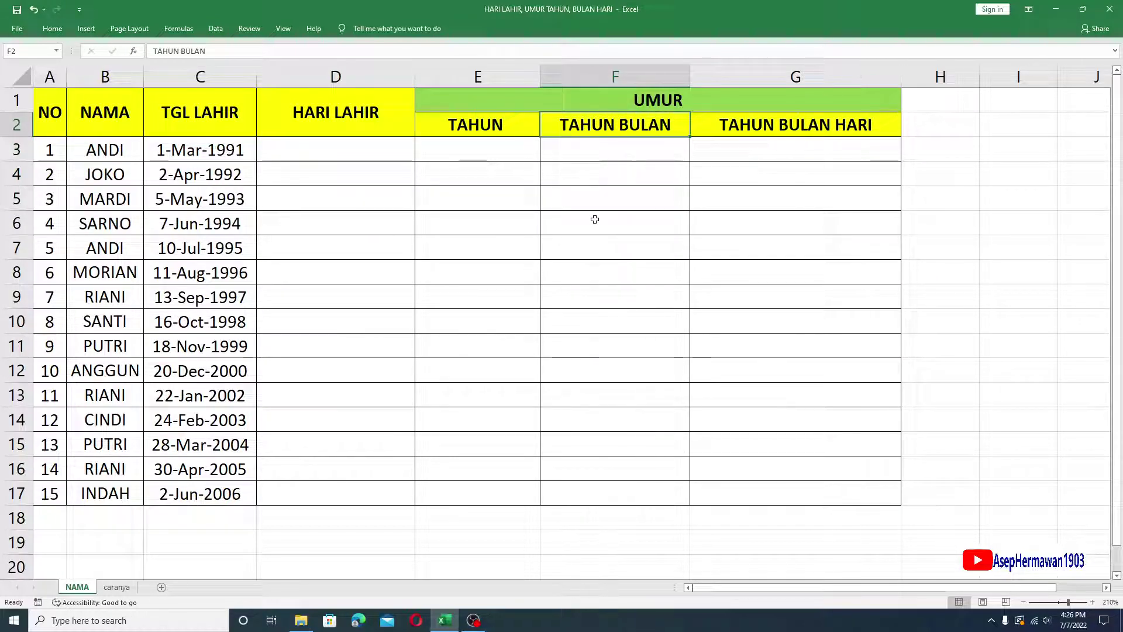
{"action": "left_click", "coordinate": [598, 150]}
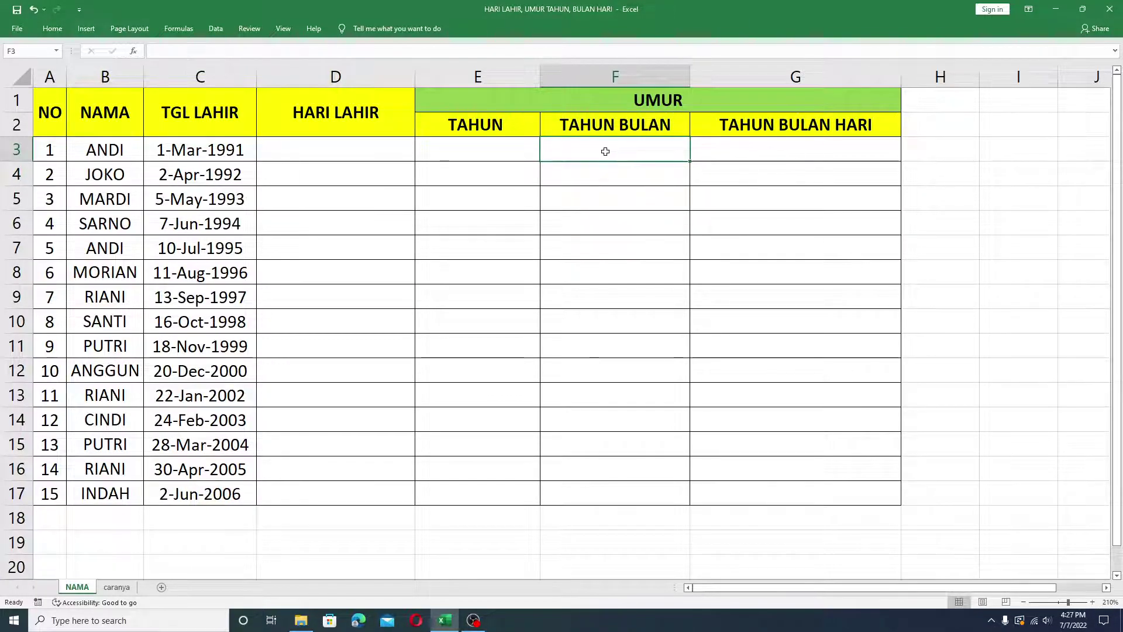
{"action": "left_click_drag", "start_coordinate": [798, 132], "coordinate": [814, 332]}
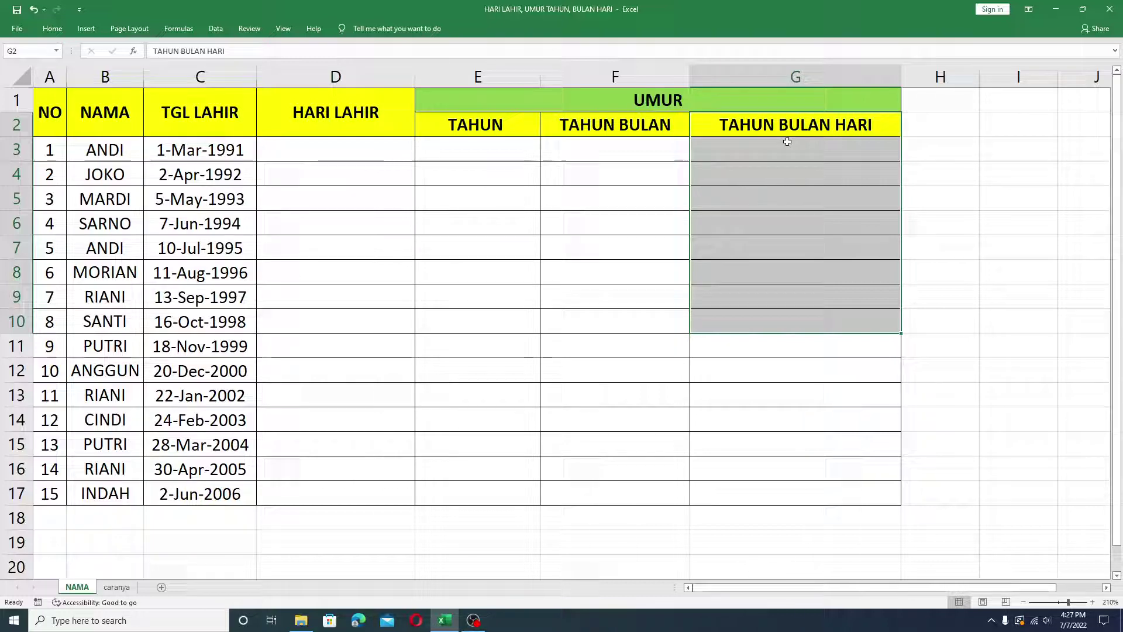
{"action": "left_click", "coordinate": [822, 144]}
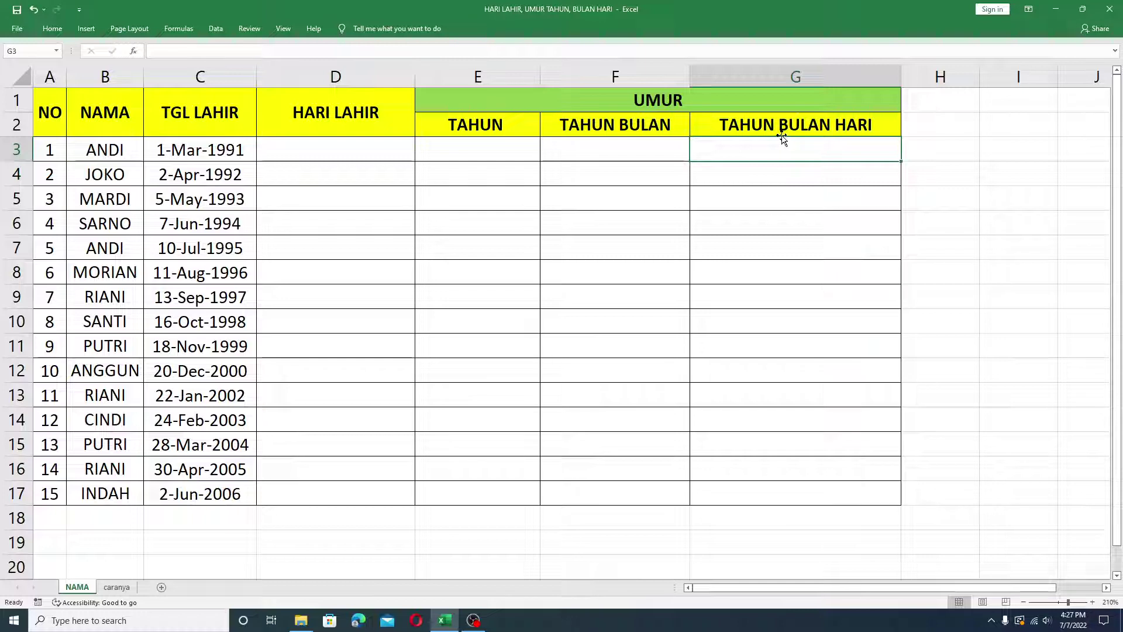
{"action": "left_click", "coordinate": [251, 151]}
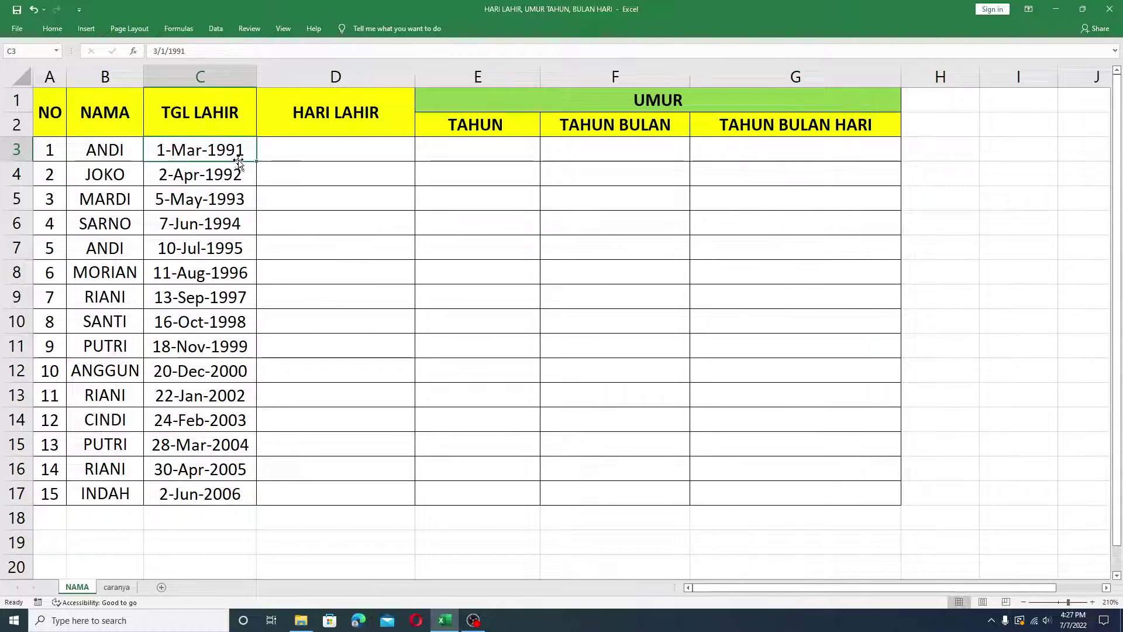
{"action": "left_click", "coordinate": [735, 149]}
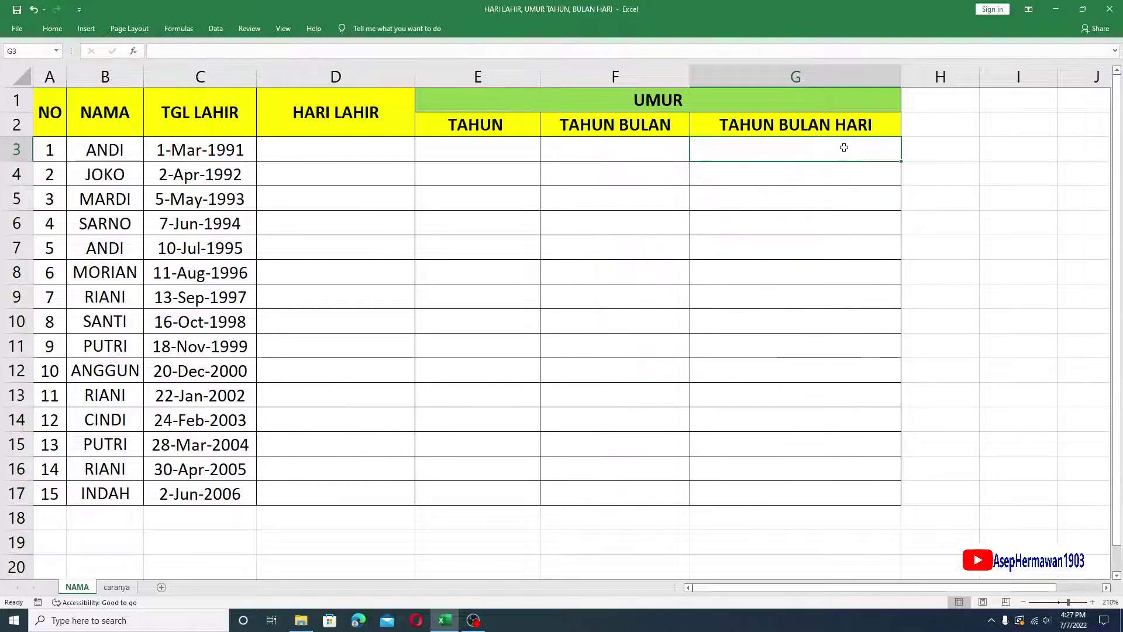
{"action": "left_click_drag", "start_coordinate": [804, 124], "coordinate": [788, 175]}
Highlight the birth dates and first HARI LAHIR cells, then pick D3 for the weekday formula.
{"action": "left_click", "coordinate": [624, 111]}
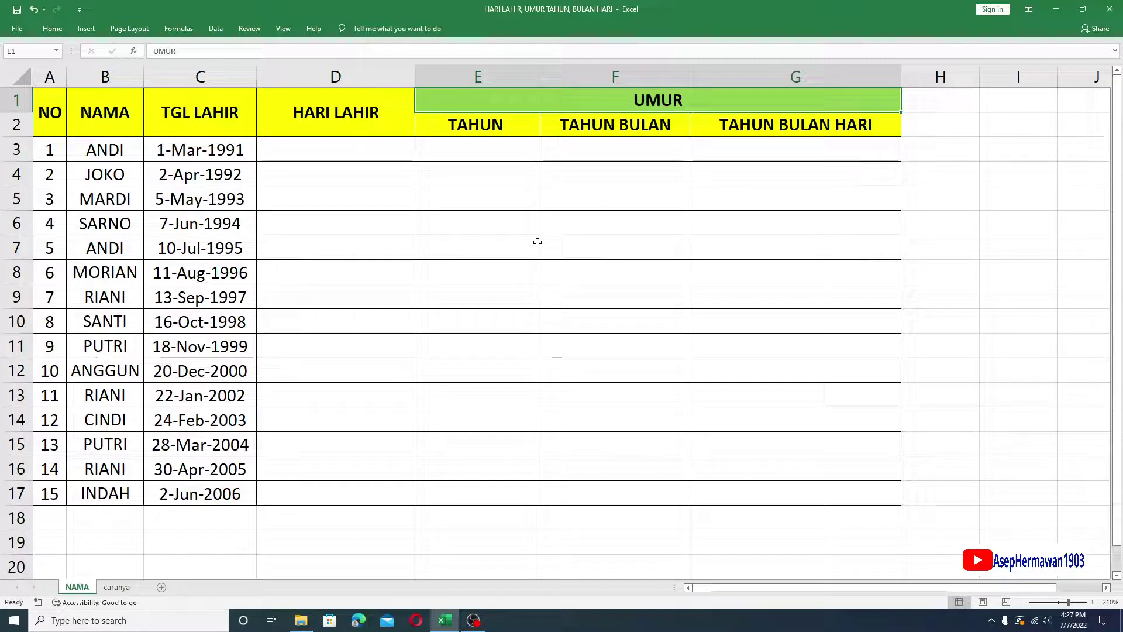
{"action": "left_click", "coordinate": [346, 115]}
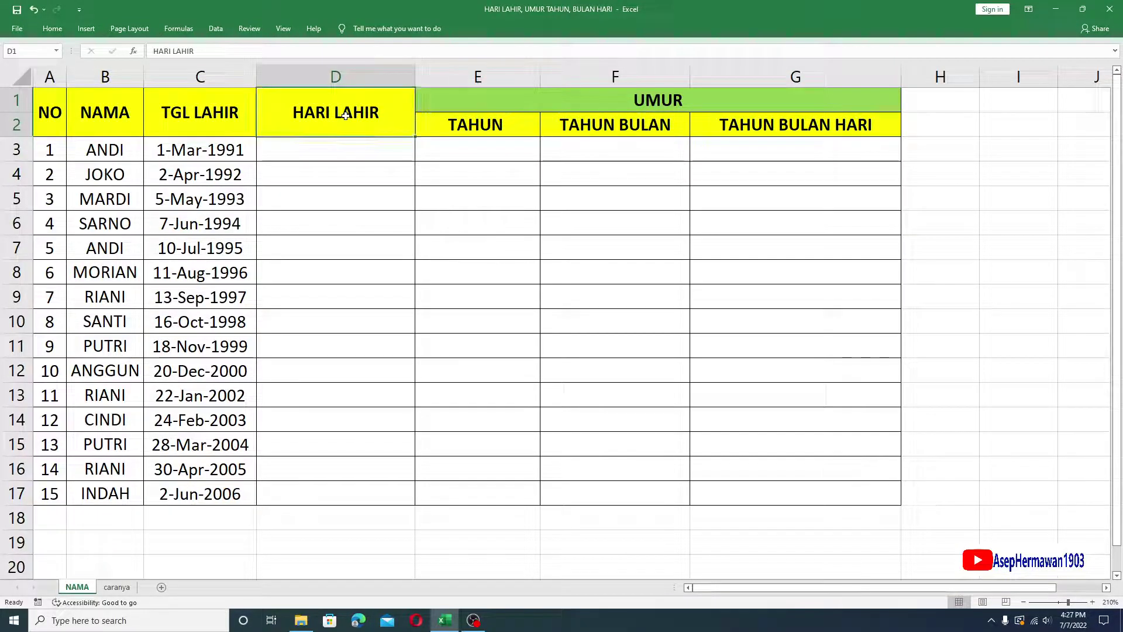
{"action": "left_click", "coordinate": [587, 104]}
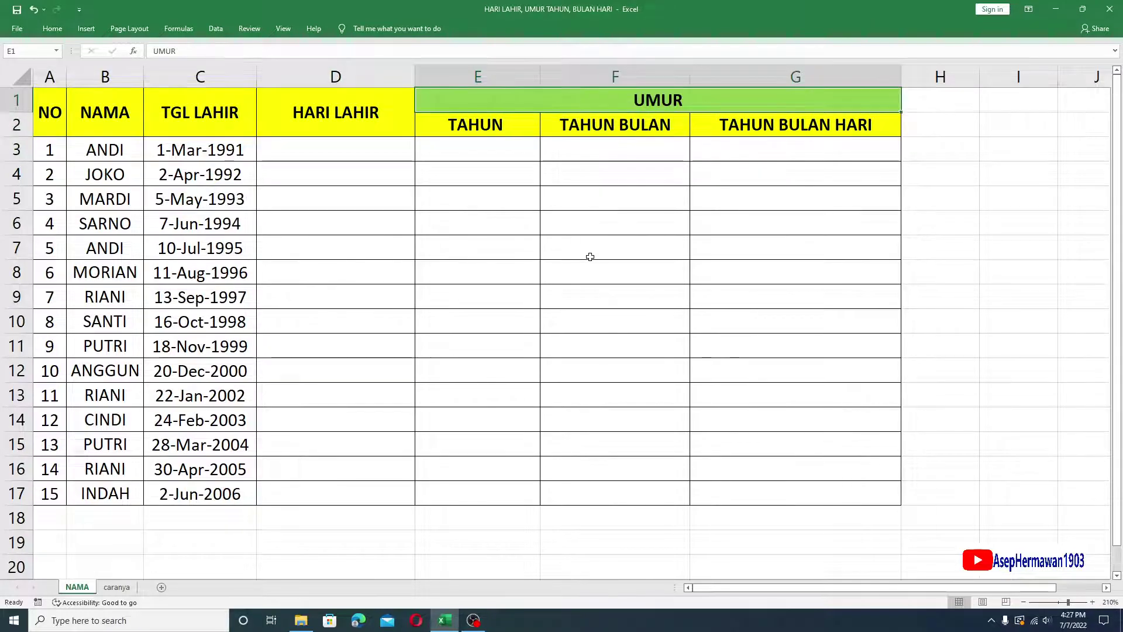
{"action": "left_click", "coordinate": [438, 284]}
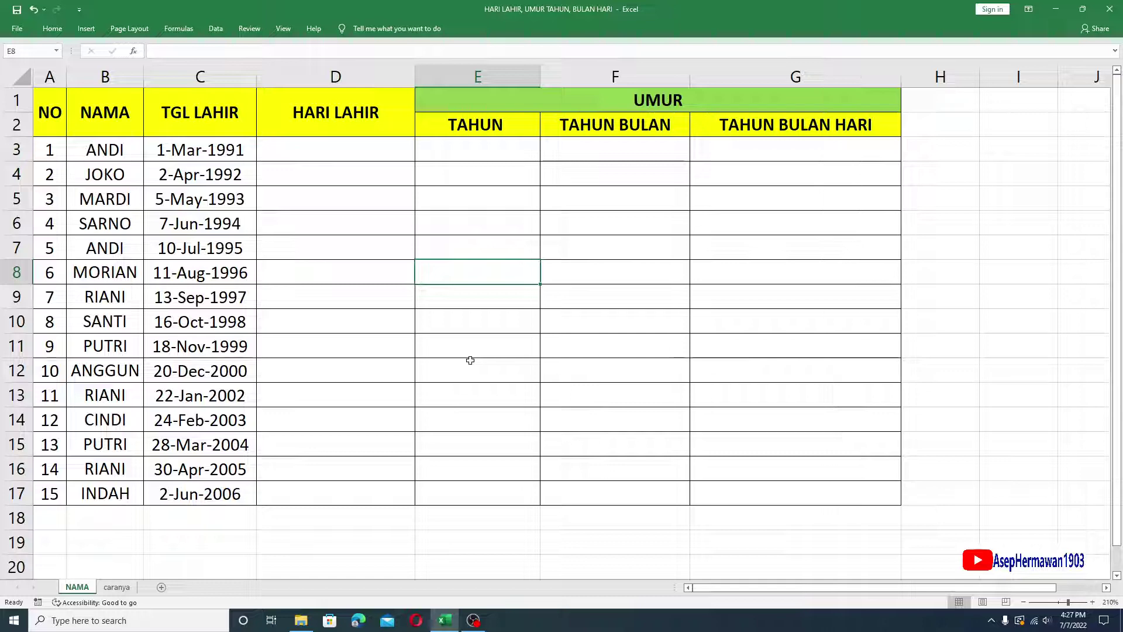
{"action": "left_click_drag", "start_coordinate": [351, 150], "coordinate": [368, 226]}
{"action": "left_click_drag", "start_coordinate": [228, 151], "coordinate": [202, 493]}
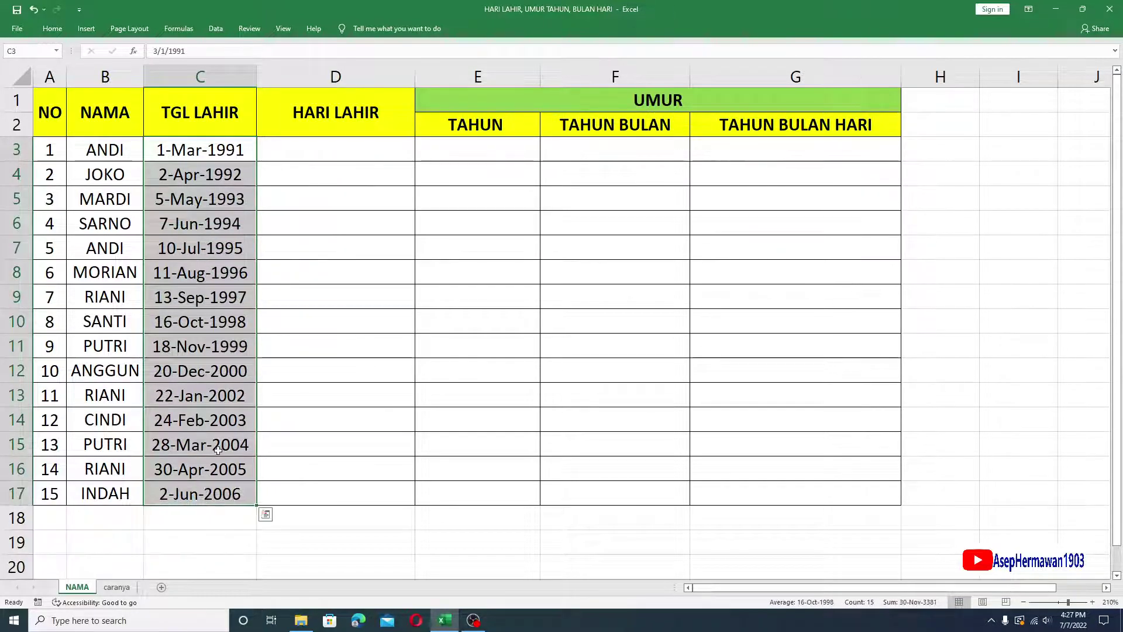
{"action": "left_click", "coordinate": [336, 154]}
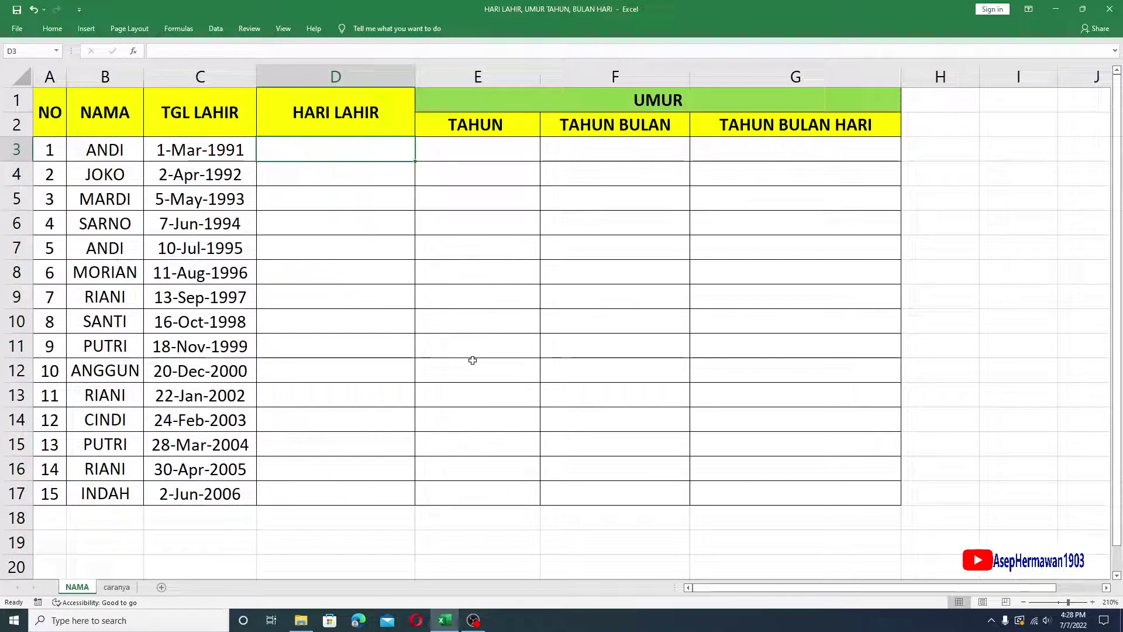
{"action": "left_click", "coordinate": [1092, 602]}
Enter =CHOOSE(WEEKDAY(C3),"Minggu",…,"Sabtu") in D3 and accept Excel's correction so it shows Jumat.
{"action": "left_click", "coordinate": [1092, 602]}
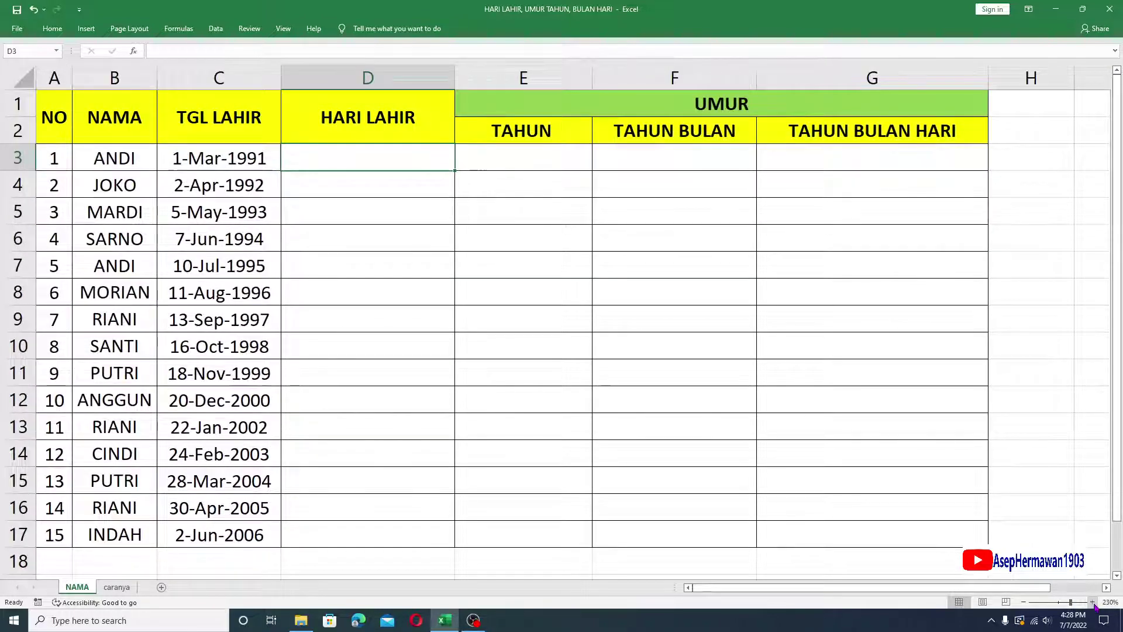
{"action": "left_click", "coordinate": [1093, 603]}
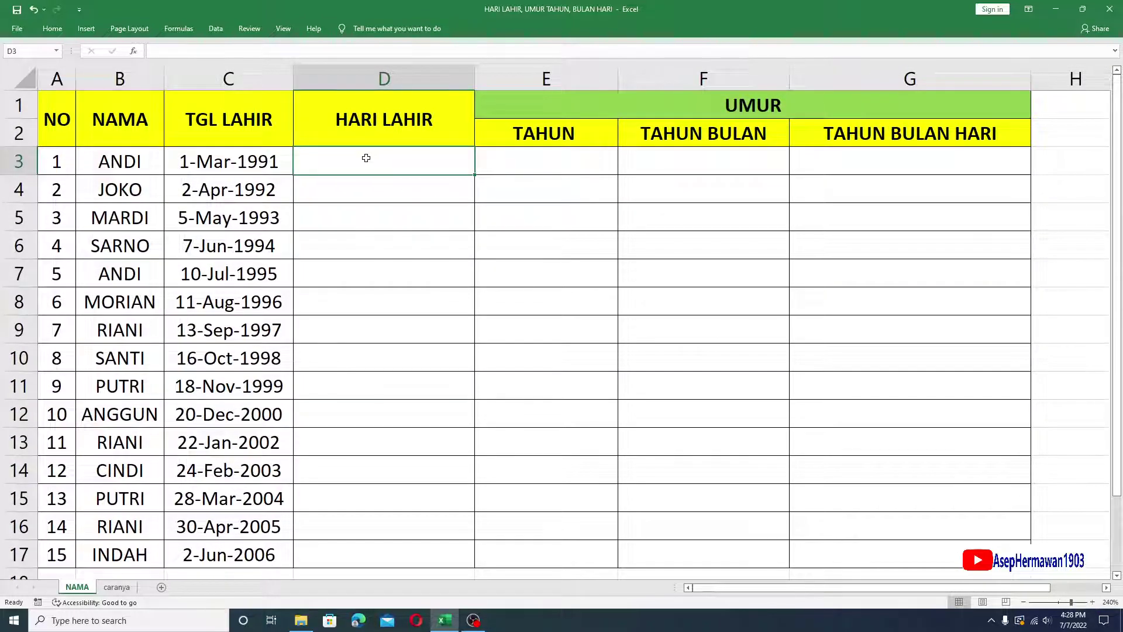
{"action": "type", "text": "="}
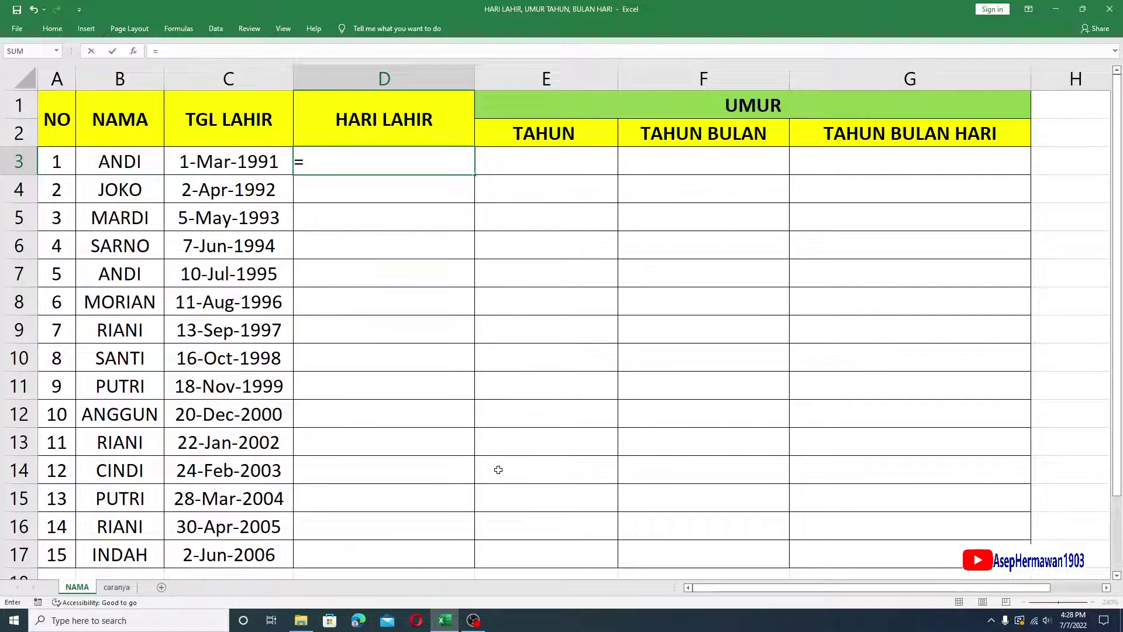
{"action": "type", "text": "CHO"}
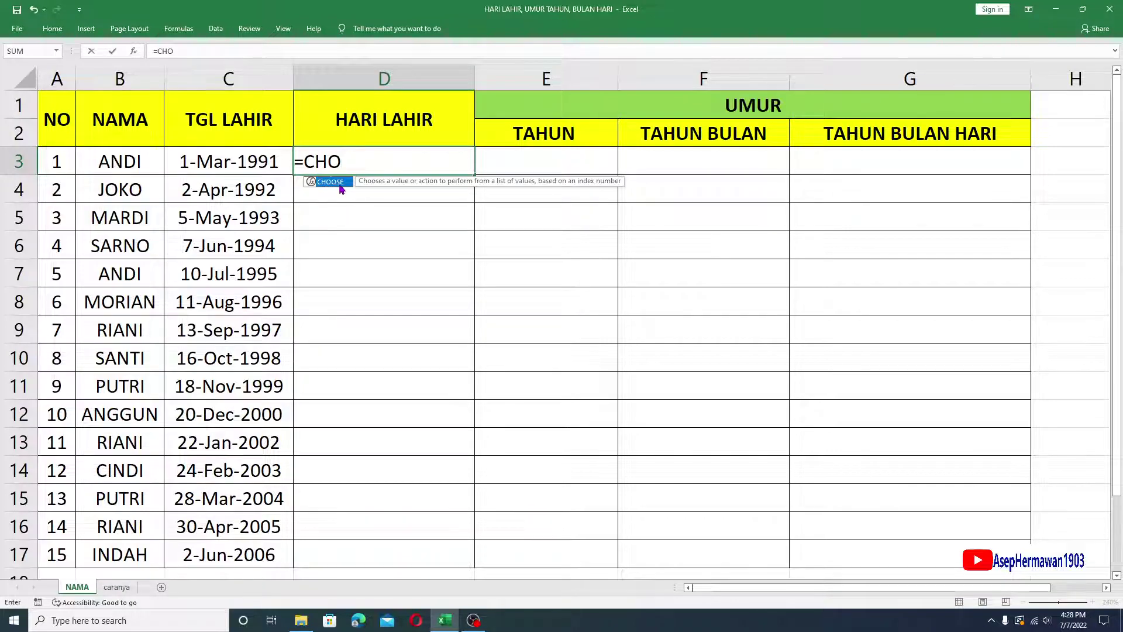
{"action": "double_click", "coordinate": [340, 188]}
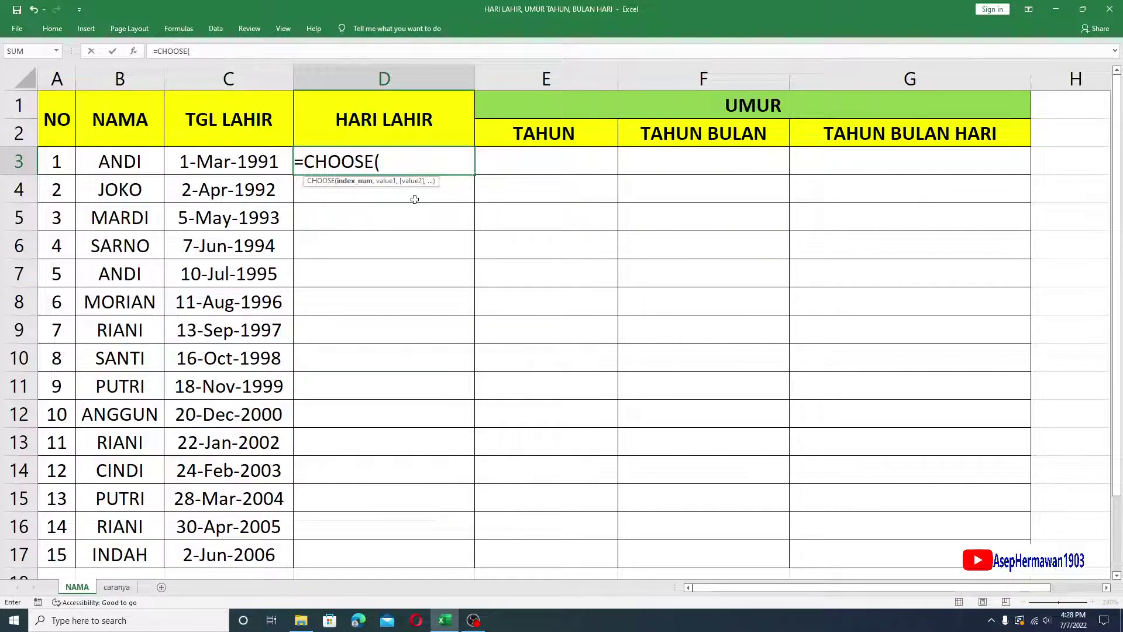
{"action": "type", "text": "WE"}
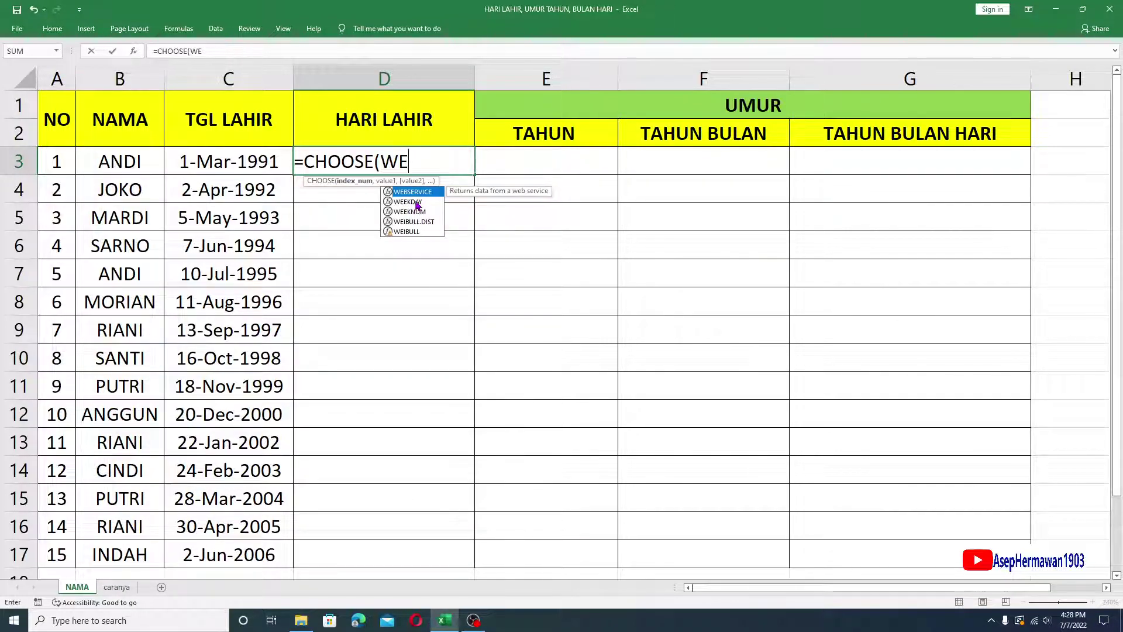
{"action": "double_click", "coordinate": [418, 203]}
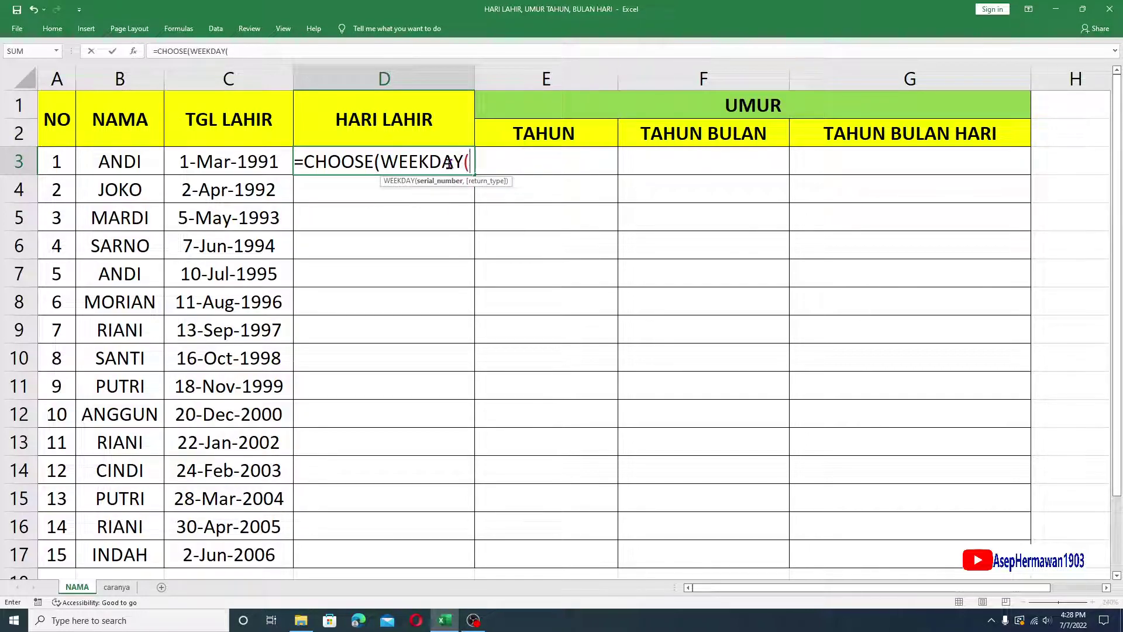
{"action": "left_click", "coordinate": [265, 171]}
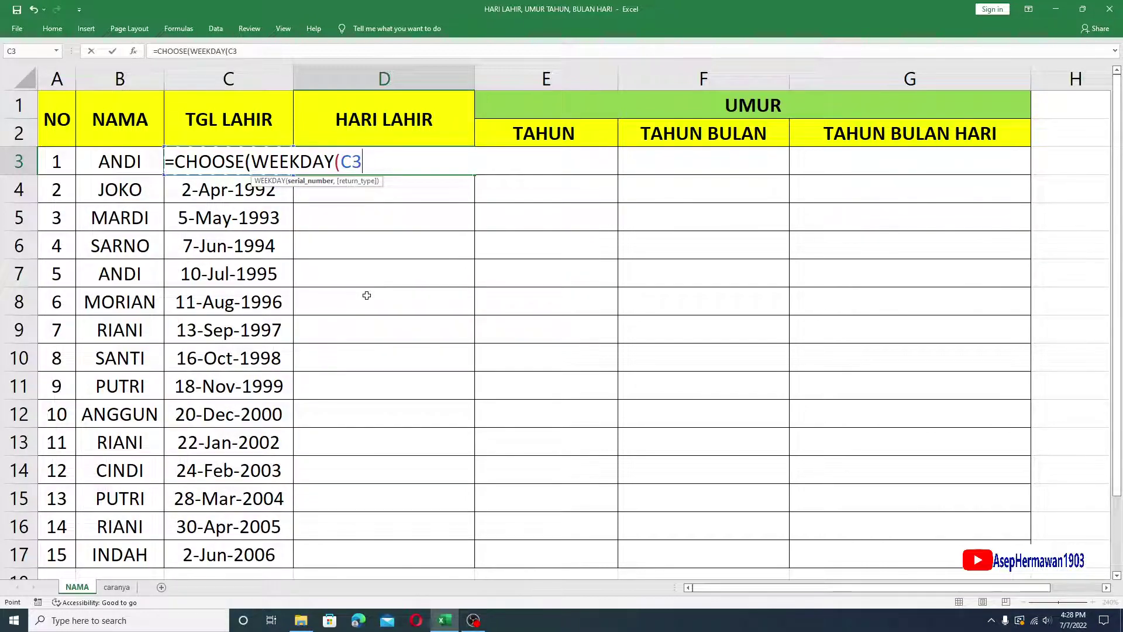
{"action": "type", "text": "),"}
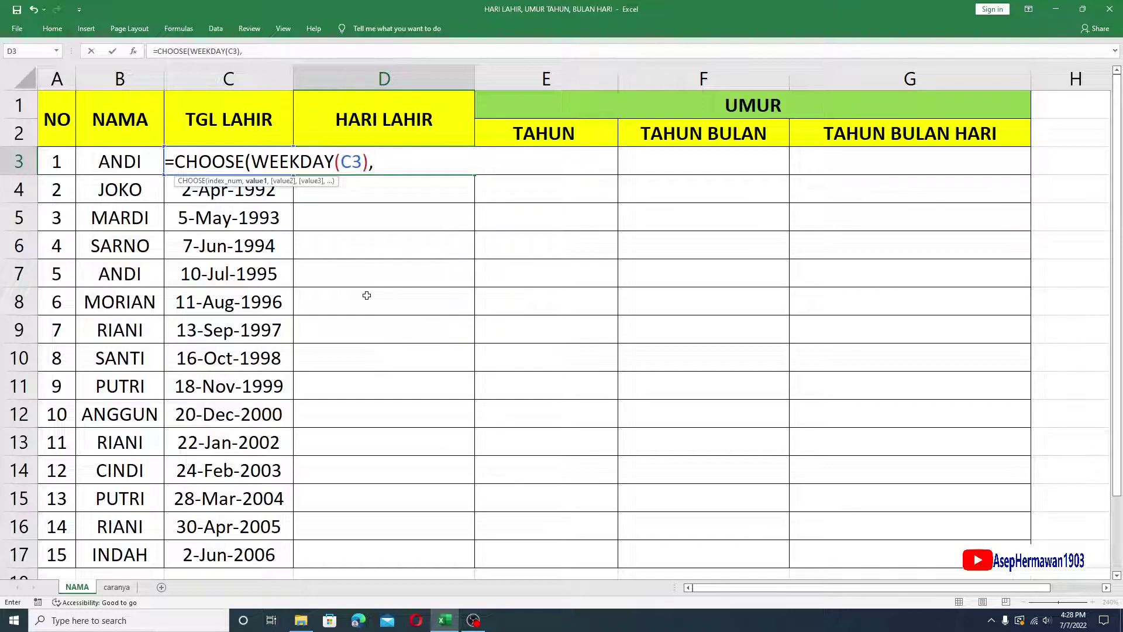
{"action": "type", "text": "\""}
{"action": "type", "text": "Minggu\",\""}
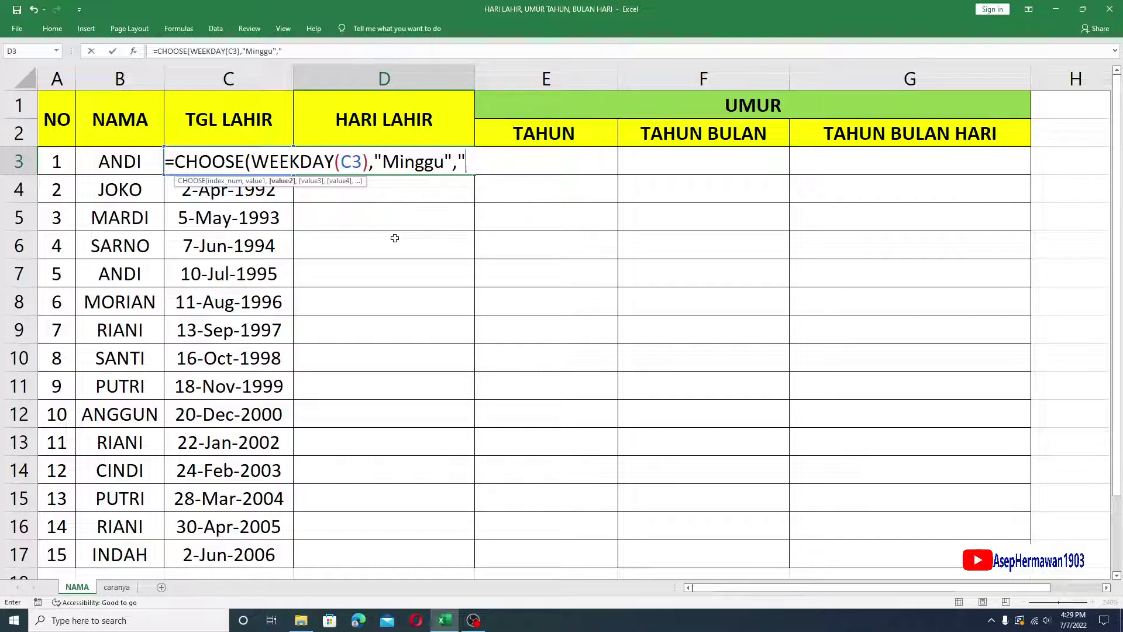
{"action": "type", "text": "Senin"}
{"action": "type", "text": "\",\"Selasa\",\"Rabu\",\"Kamis\",\"Jum"}
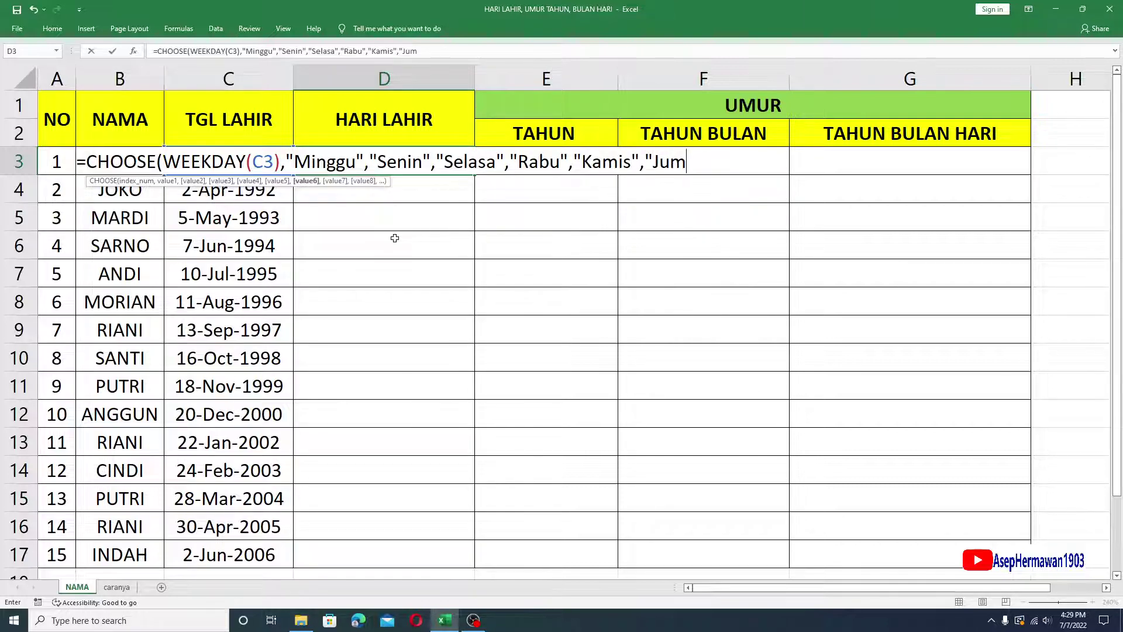
{"action": "type", "text": "at\",\"Sabtu\""}
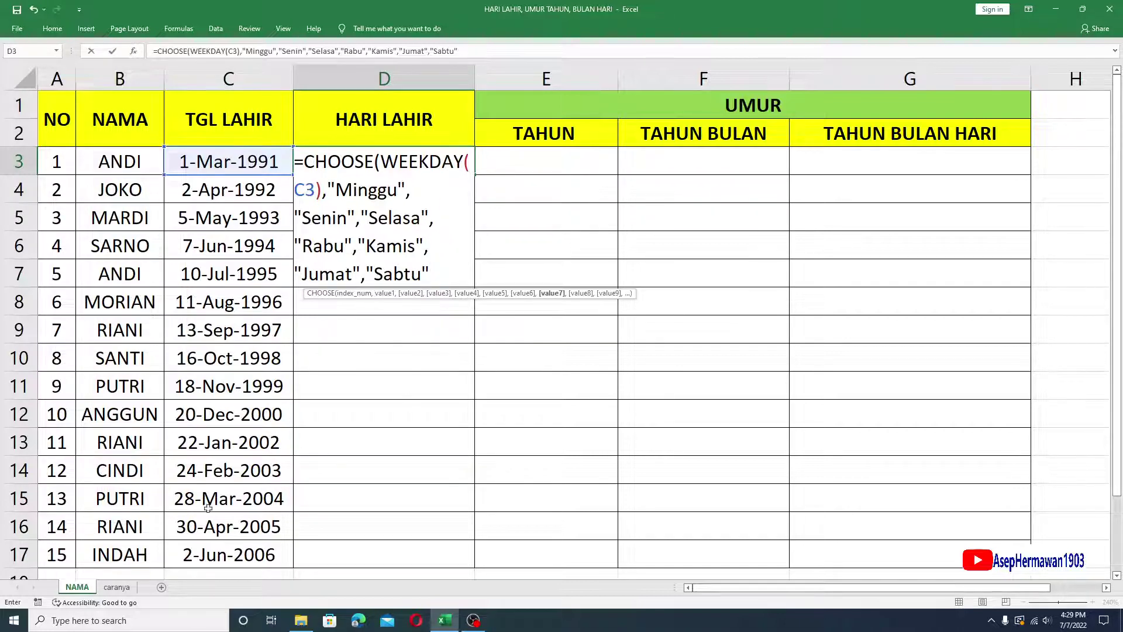
{"action": "key", "text": "Return"}
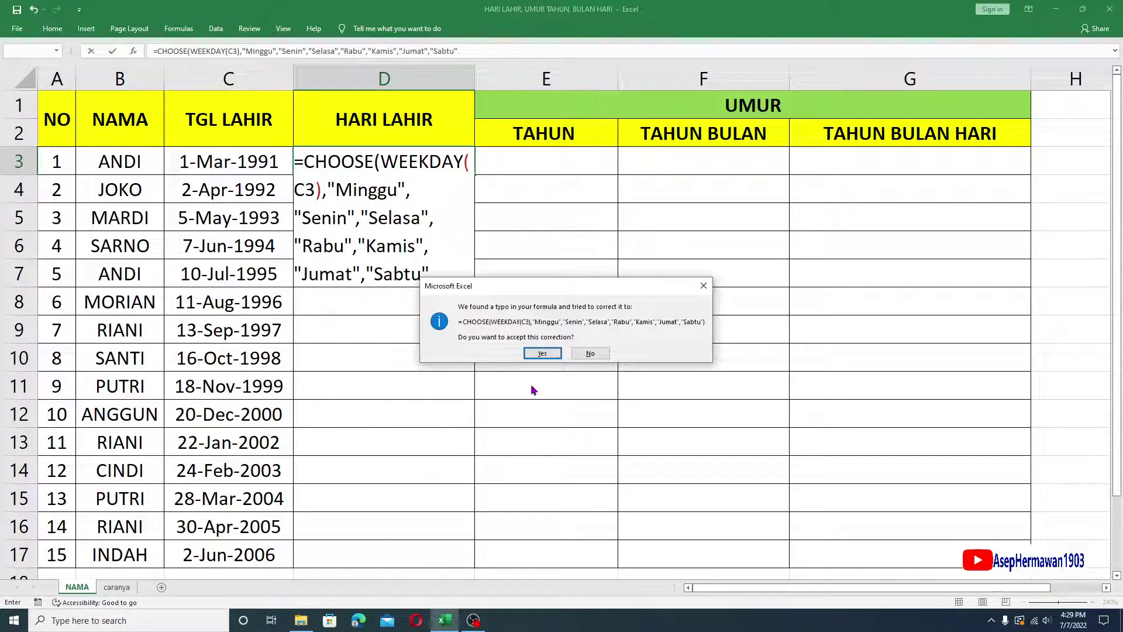
{"action": "left_click", "coordinate": [543, 354]}
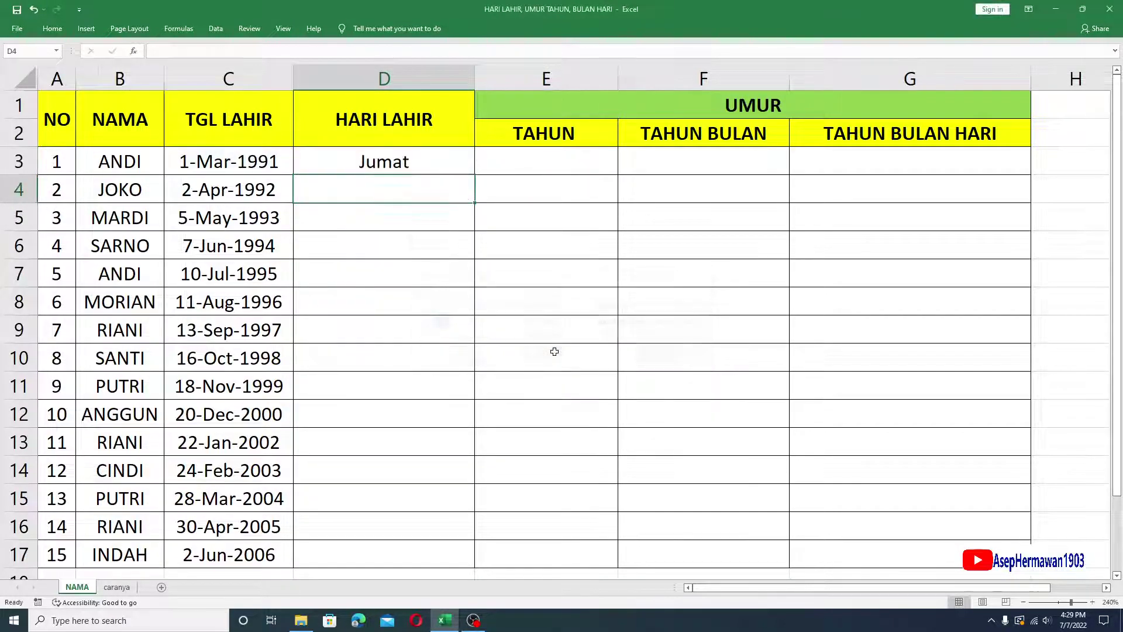
{"action": "left_click", "coordinate": [396, 157]}
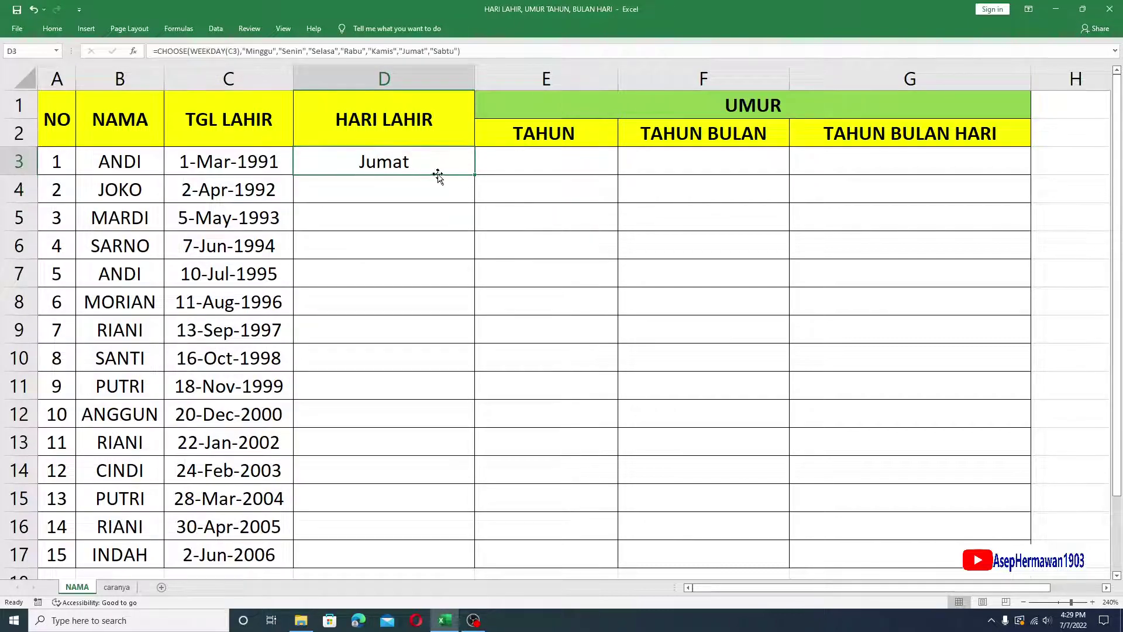
{"action": "double_click", "coordinate": [444, 165]}
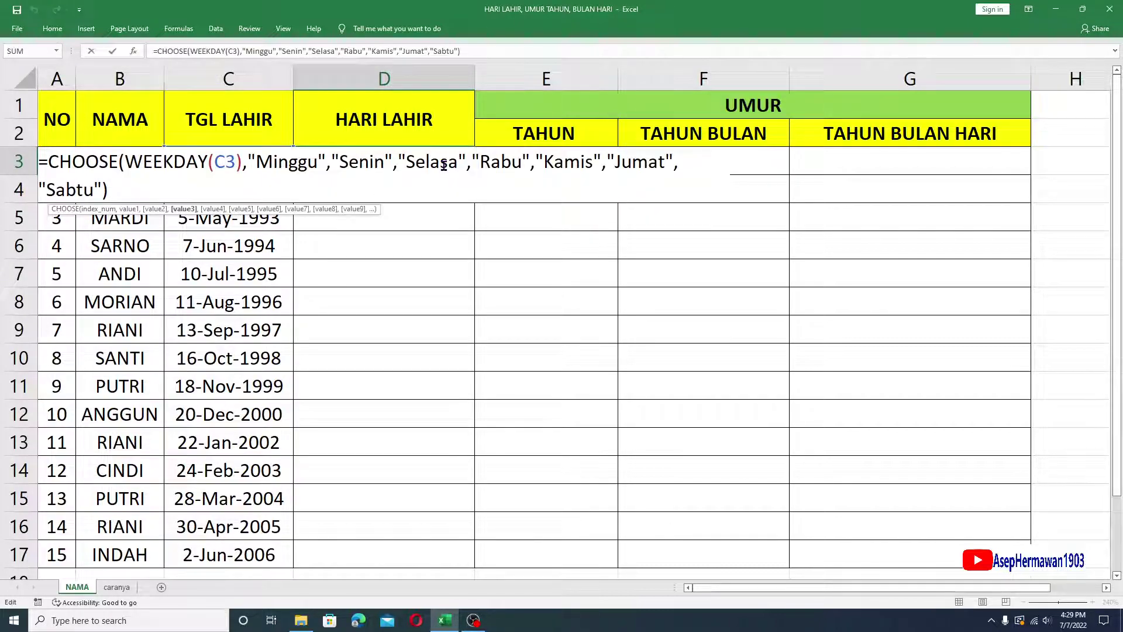
{"action": "key", "text": "Return"}
{"action": "mouse_move", "coordinate": [450, 165]}
{"action": "left_mouse_down"}
{"action": "mouse_move", "coordinate": [866, 526]}
{"action": "mouse_move", "coordinate": [863, 454]}
{"action": "left_mouse_up"}
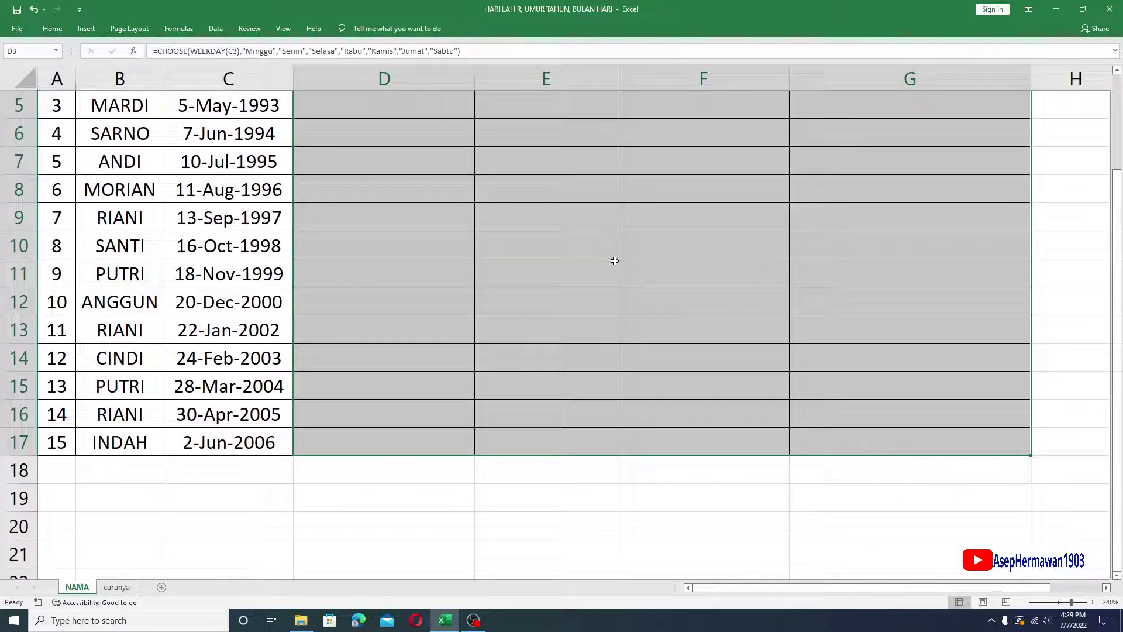
{"action": "scroll", "coordinate": [612, 258], "scroll_direction": "up", "scroll_amount": 2}
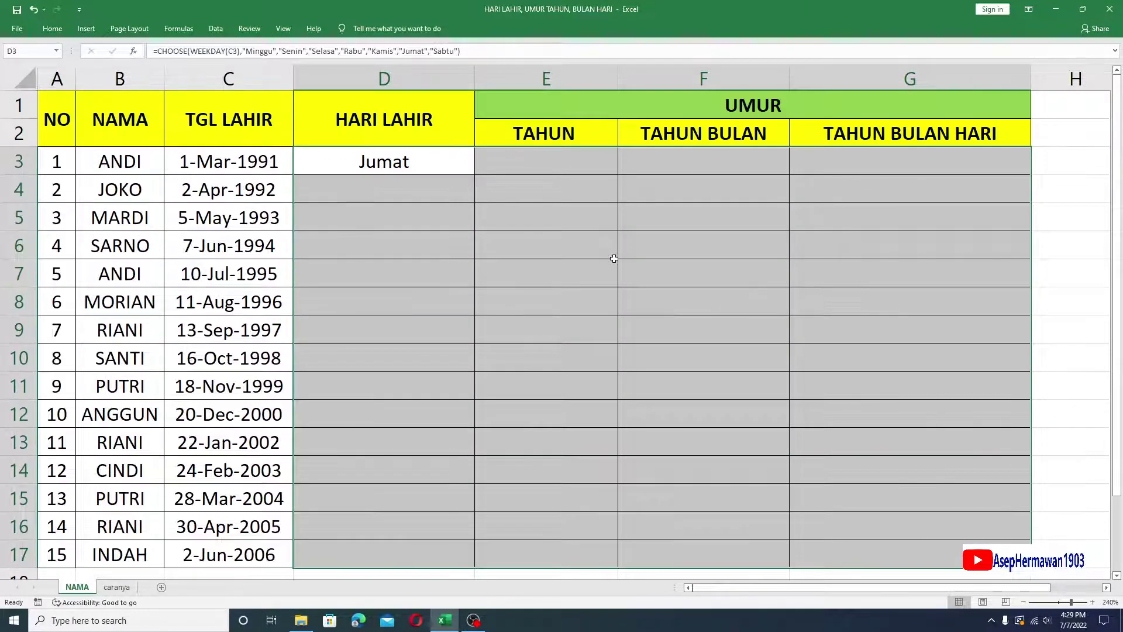
{"action": "left_click", "coordinate": [52, 28]}
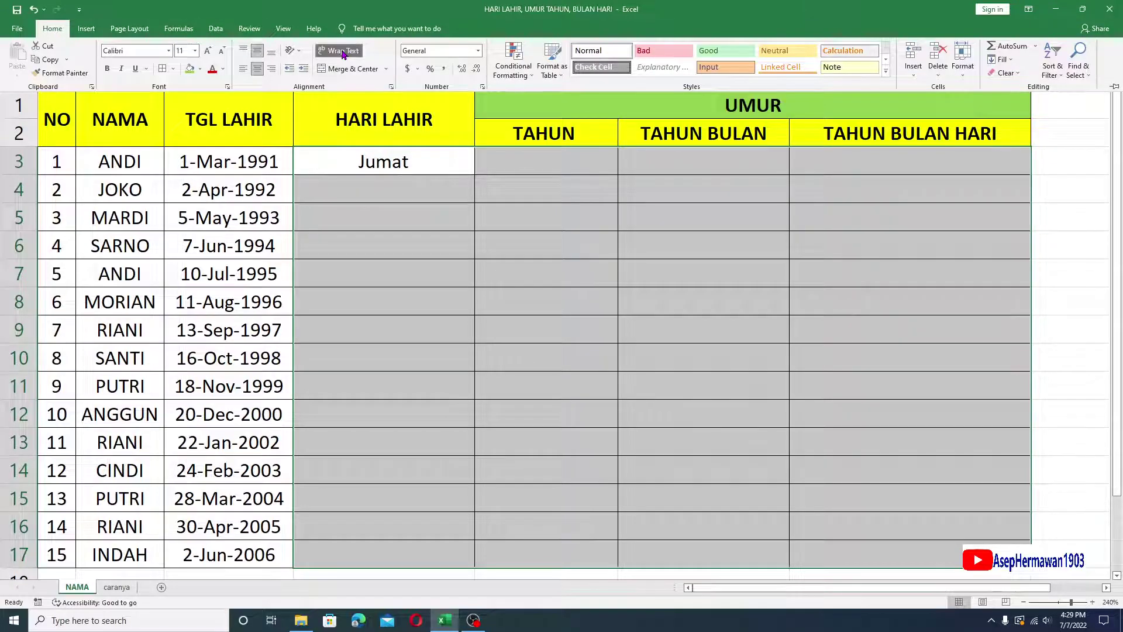
{"action": "left_click", "coordinate": [432, 160]}
{"action": "left_click", "coordinate": [431, 160]}
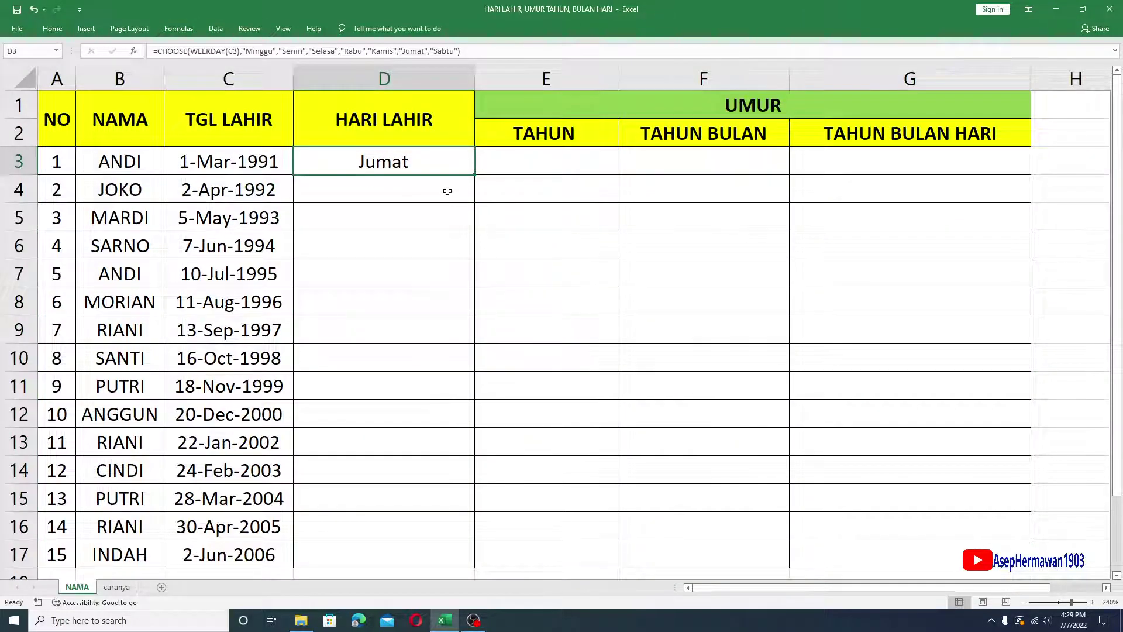
{"action": "double_click", "coordinate": [443, 159]}
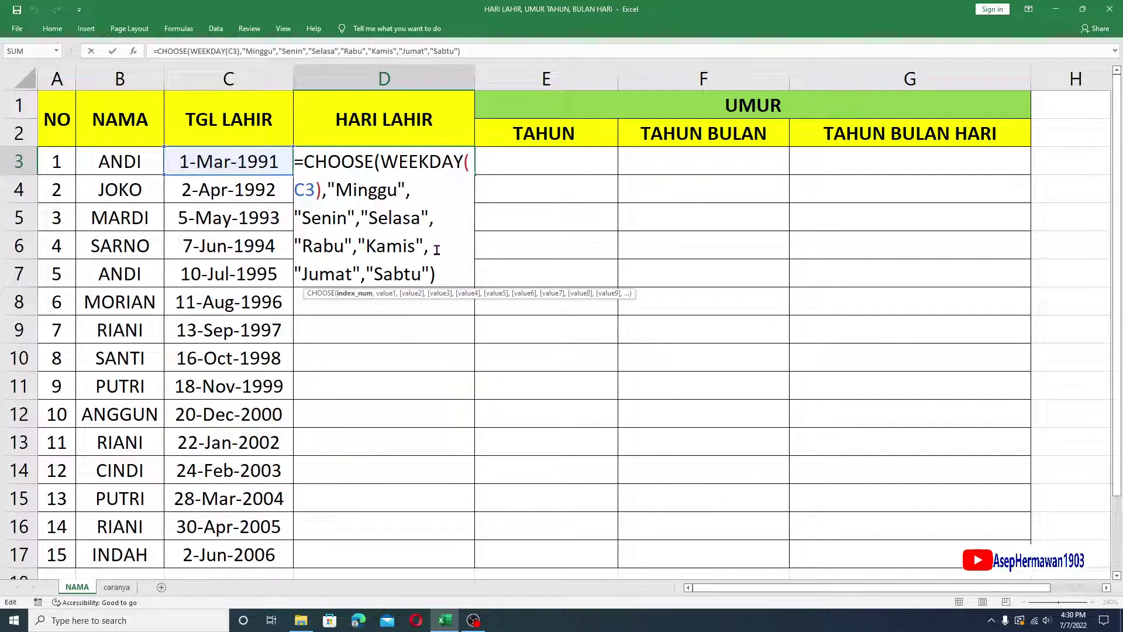
{"action": "key", "text": "Return"}
{"action": "left_click", "coordinate": [436, 162]}
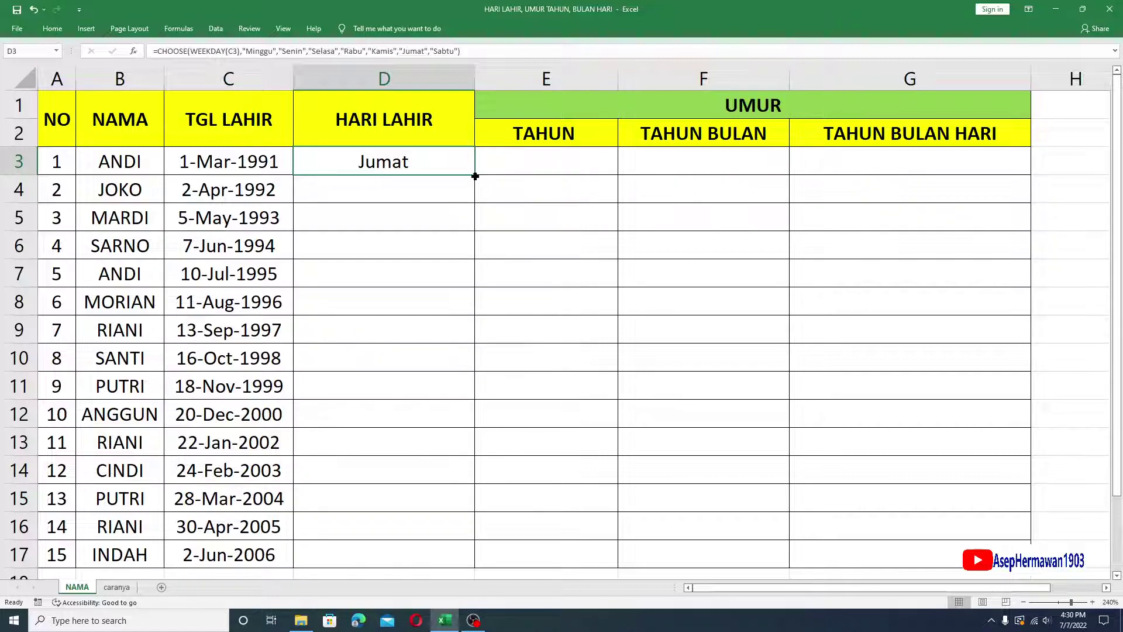
{"action": "double_click", "coordinate": [476, 176]}
Verify the copied weekday formulas in D7, D10 and D16 reference C7, C10 and C16, then select D3:D17.
{"action": "left_click", "coordinate": [446, 248]}
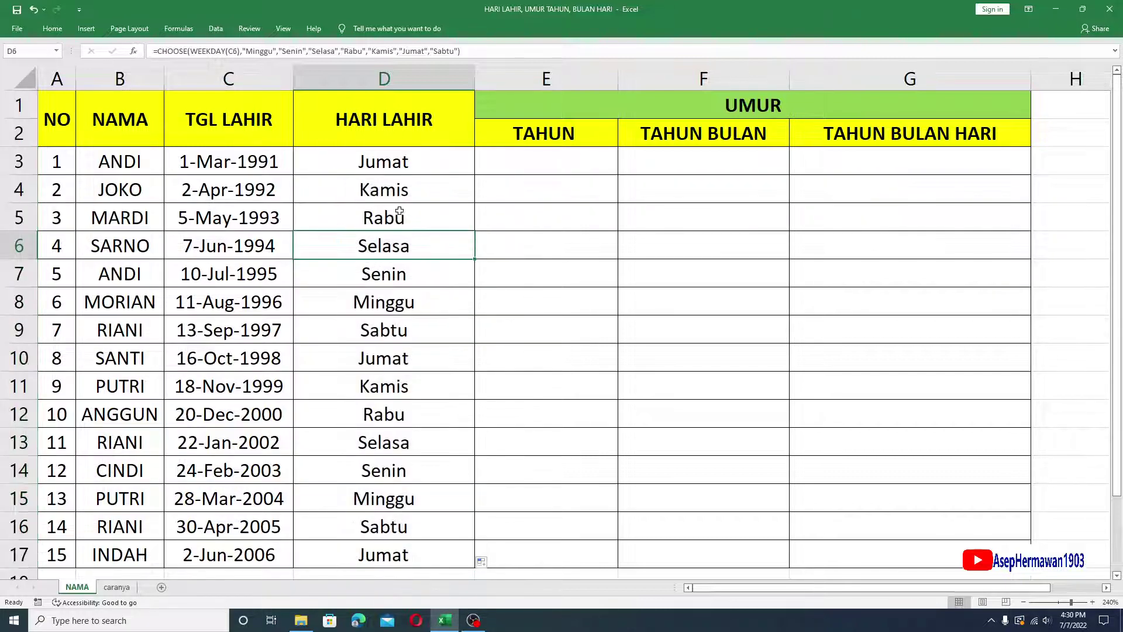
{"action": "left_click", "coordinate": [232, 286]}
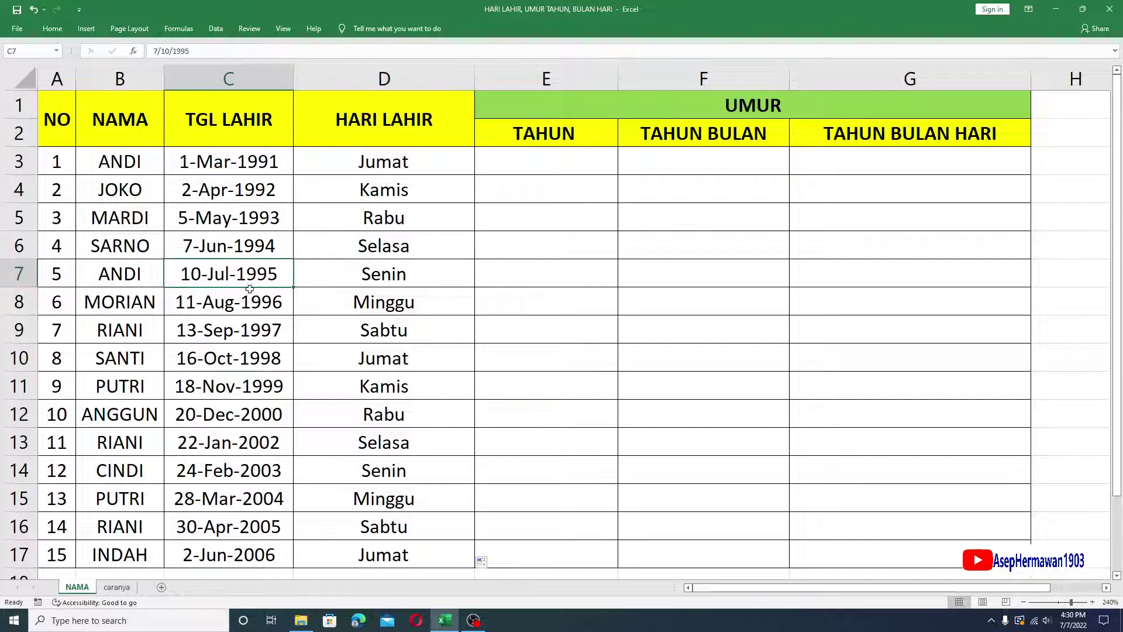
{"action": "left_click", "coordinate": [361, 275]}
{"action": "left_click", "coordinate": [253, 359]}
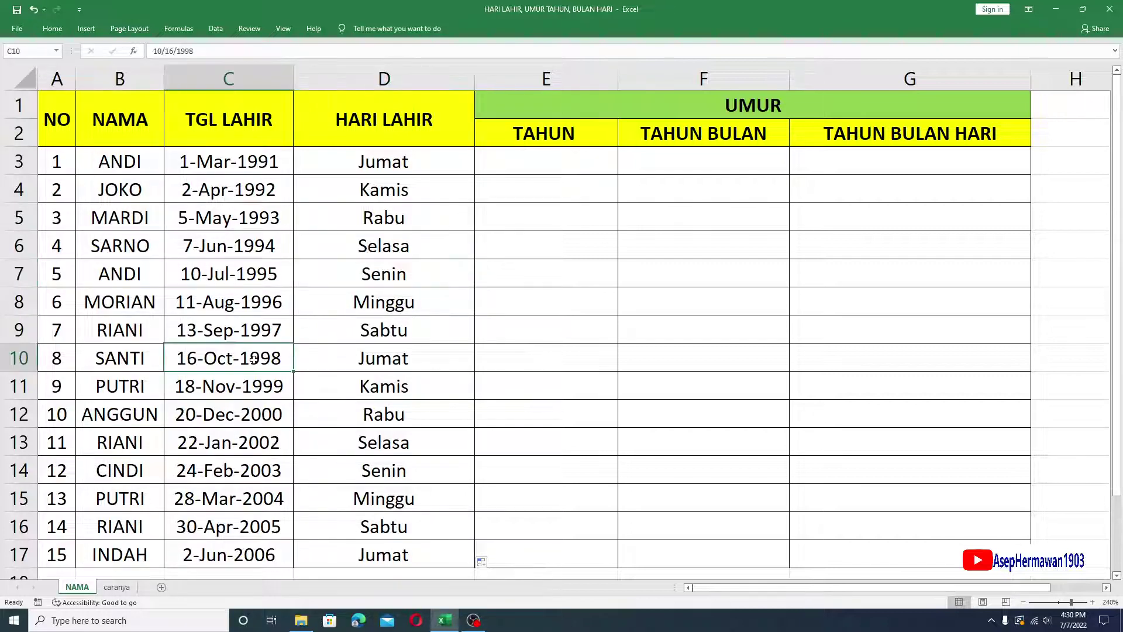
{"action": "left_click", "coordinate": [369, 354]}
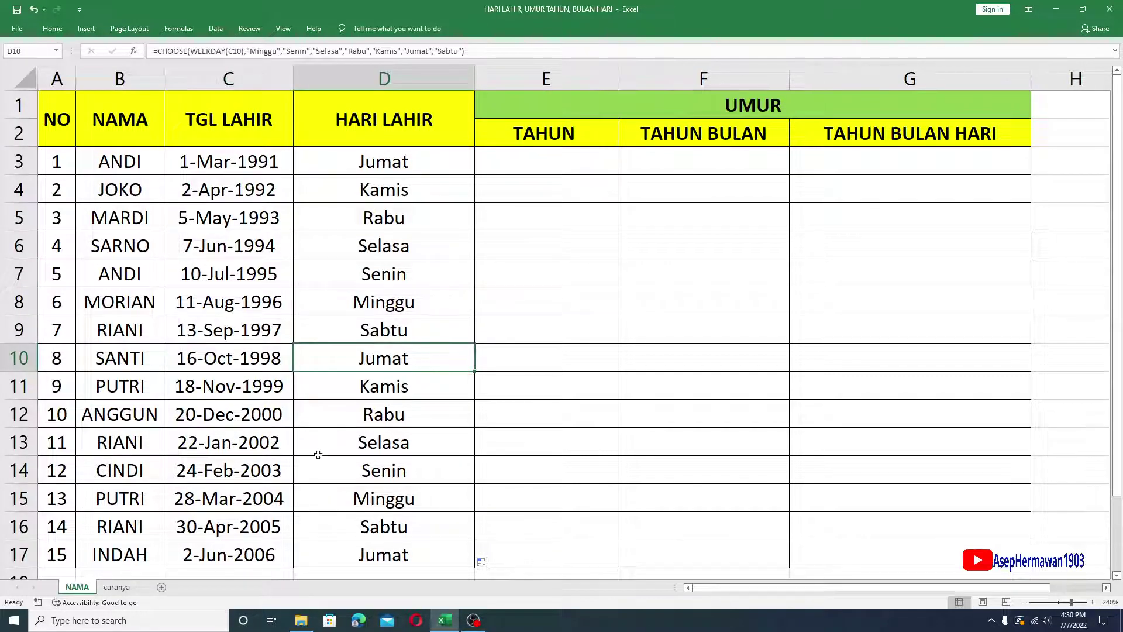
{"action": "left_click", "coordinate": [256, 526]}
{"action": "left_click", "coordinate": [368, 531]}
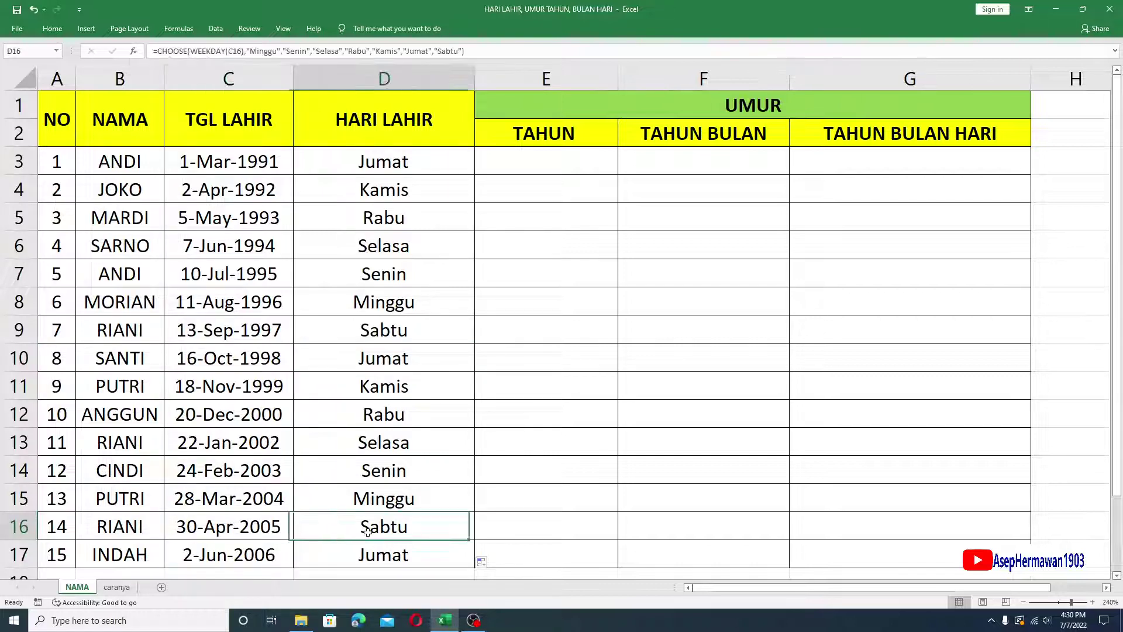
{"action": "left_click_drag", "start_coordinate": [414, 170], "coordinate": [427, 556]}
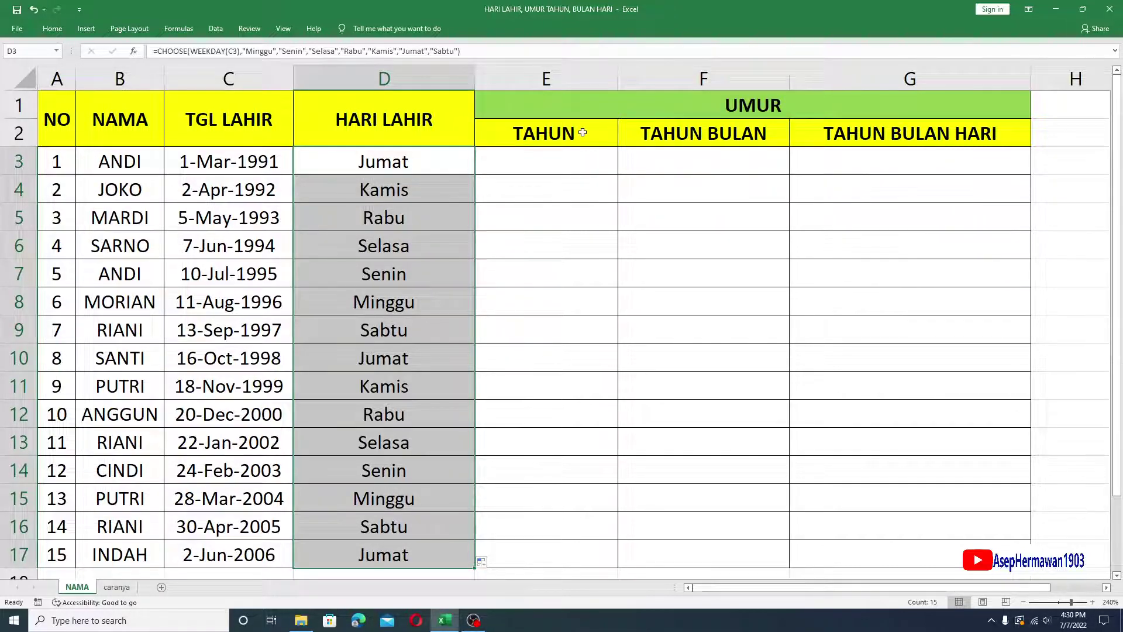
Start E3's formula as =DATEDIF(C3, using the first birth date as the start.
{"action": "left_click_drag", "start_coordinate": [569, 131], "coordinate": [568, 545]}
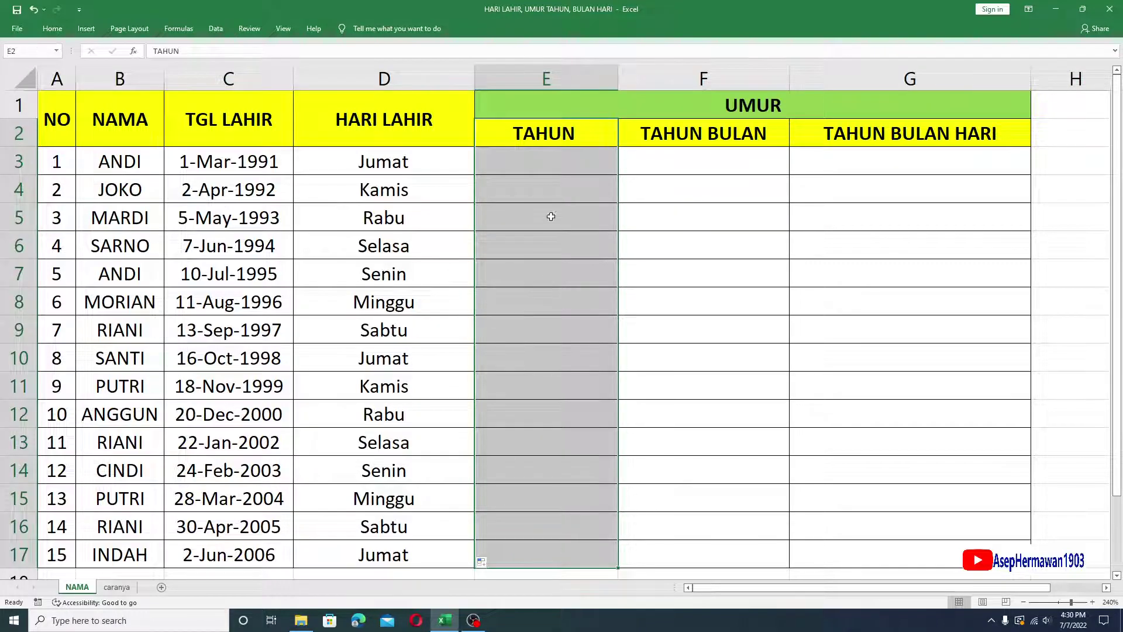
{"action": "left_click", "coordinate": [552, 170]}
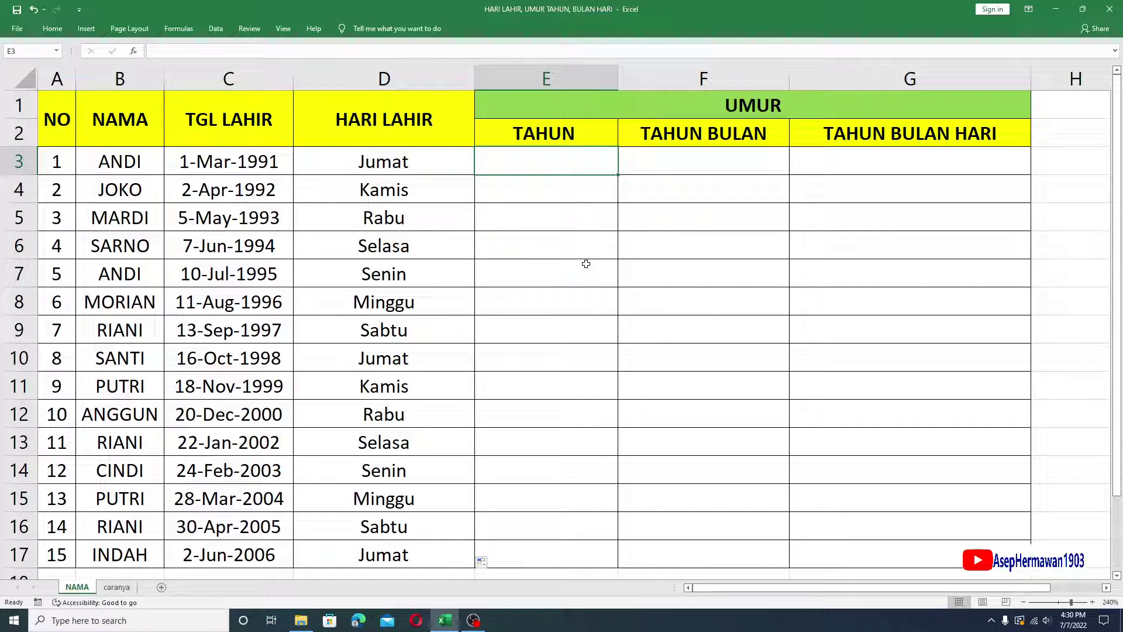
{"action": "type", "text": "="}
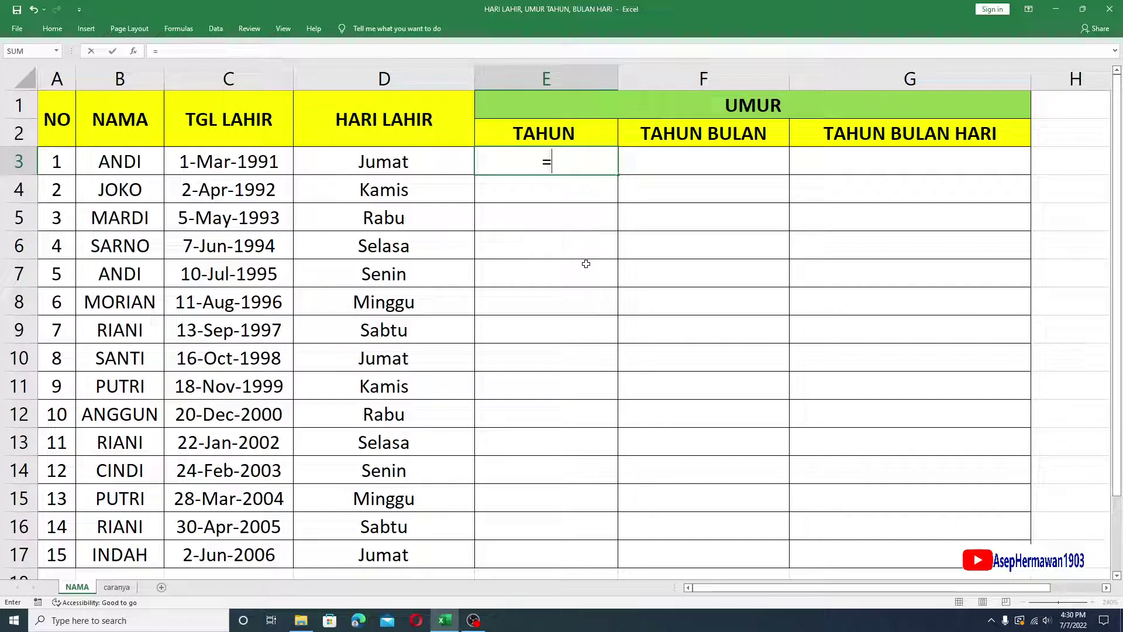
{"action": "type", "text": "da"}
{"action": "key", "text": "BackSpace"}
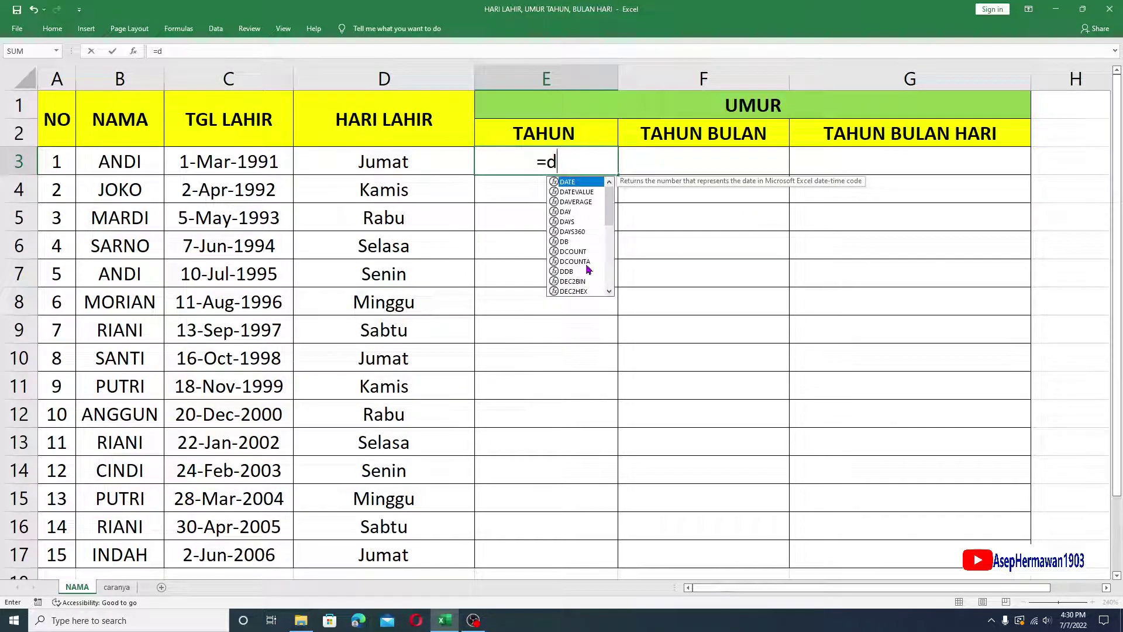
{"action": "key", "text": "BackSpace"}
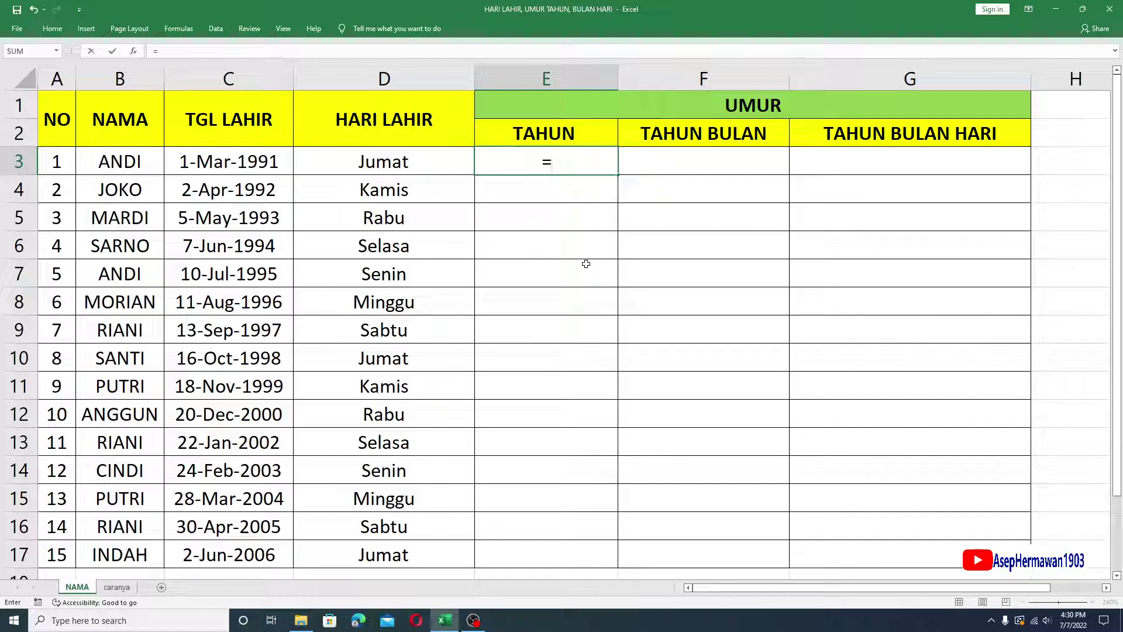
{"action": "type", "text": "DATE"}
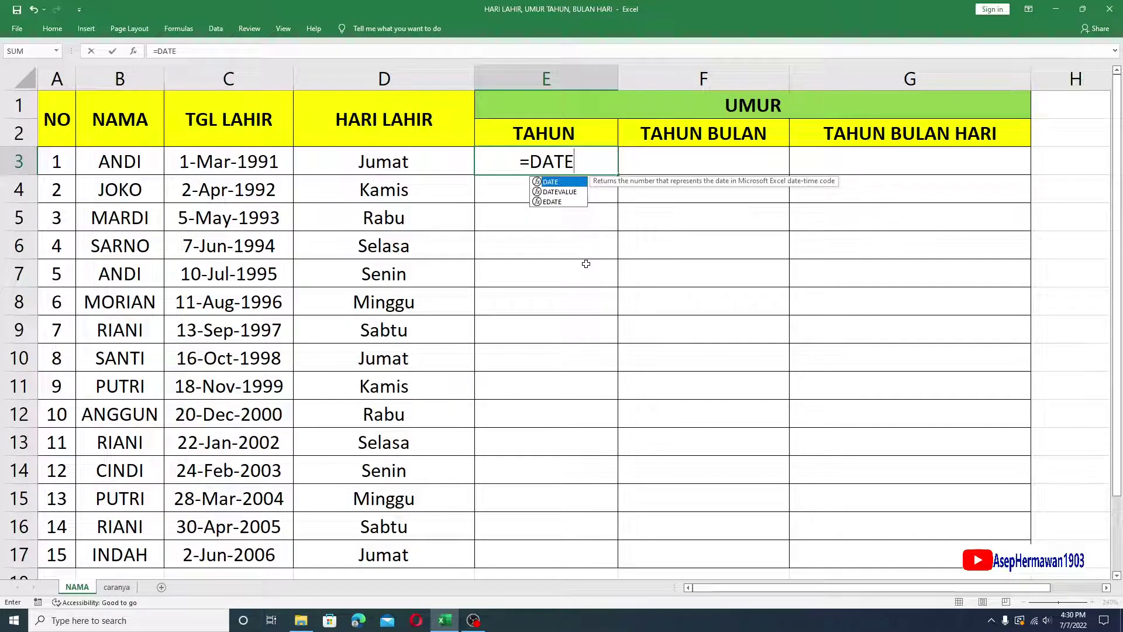
{"action": "type", "text": "DIF"}
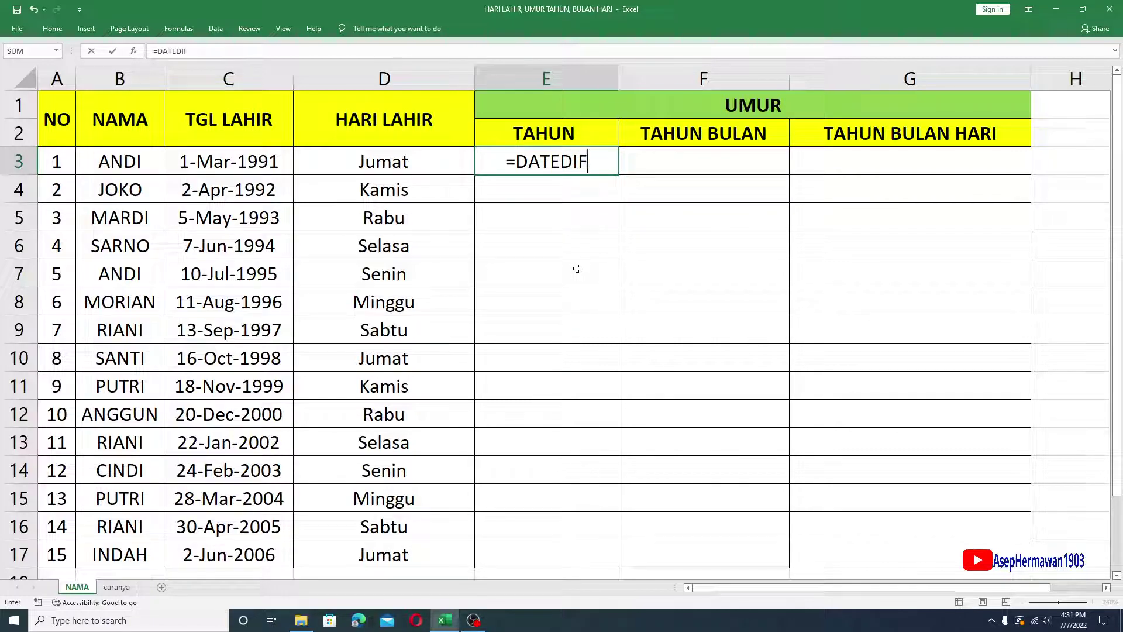
{"action": "type", "text": "("}
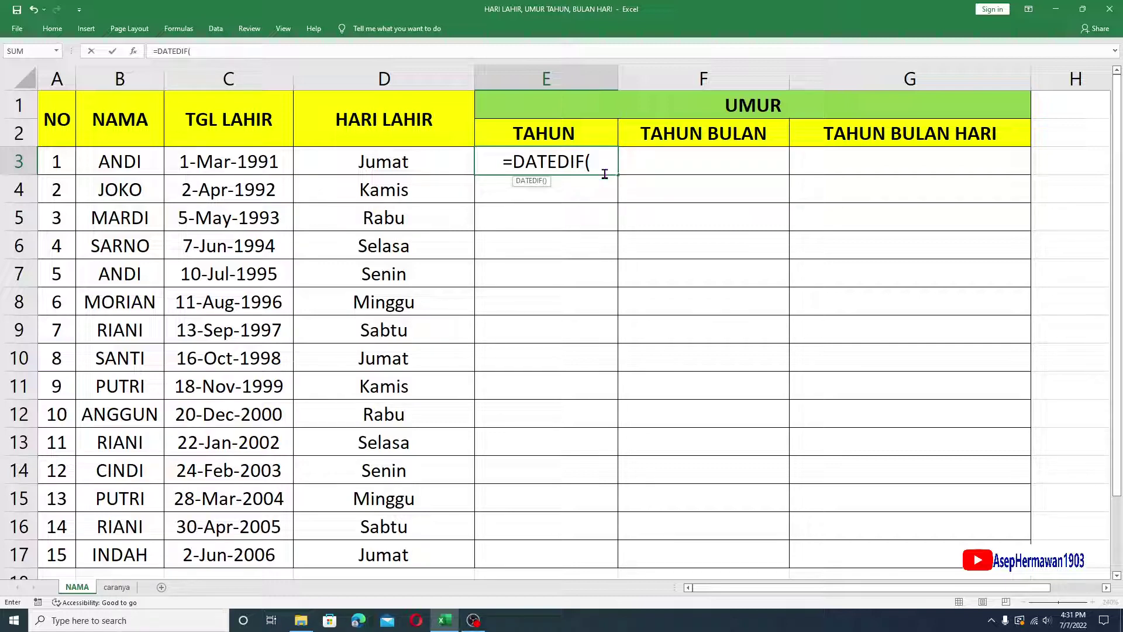
{"action": "left_click", "coordinate": [270, 162]}
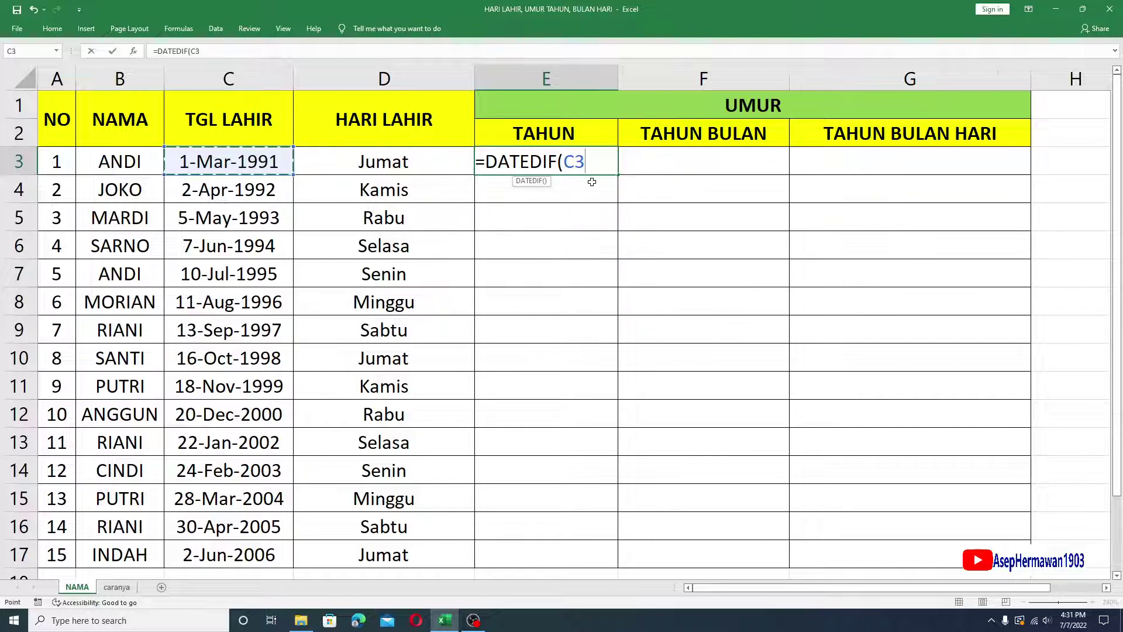
Complete E3 as =DATEDIF(C3,TODAY(),"Y")&" Tahun" so it displays 31 Tahun.
{"action": "type", "text": ","}
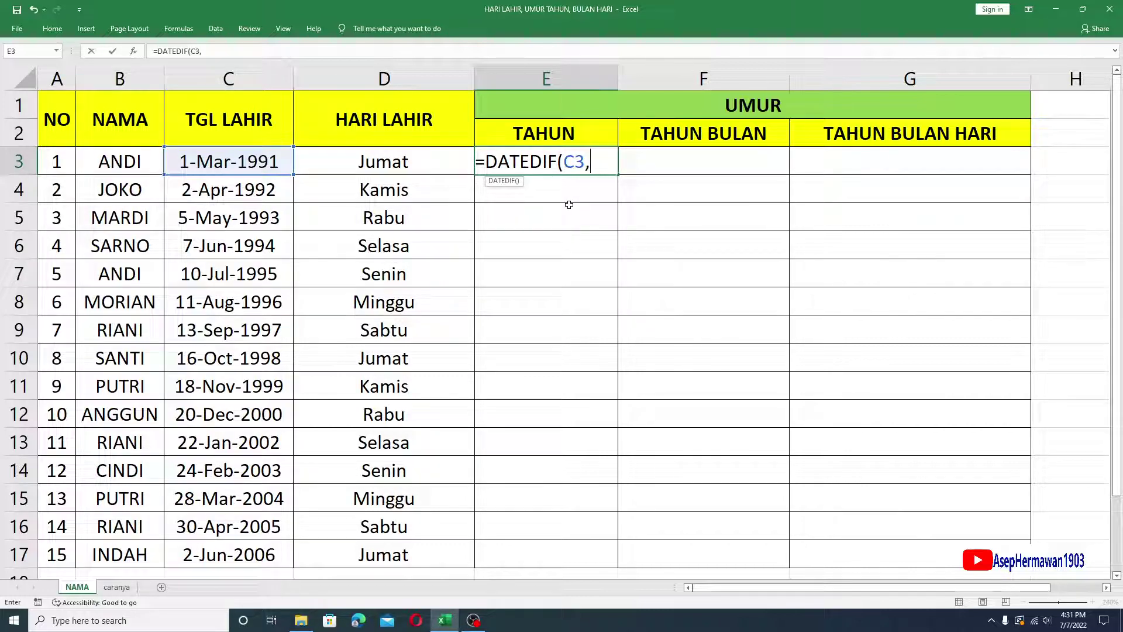
{"action": "type", "text": "TODAY"}
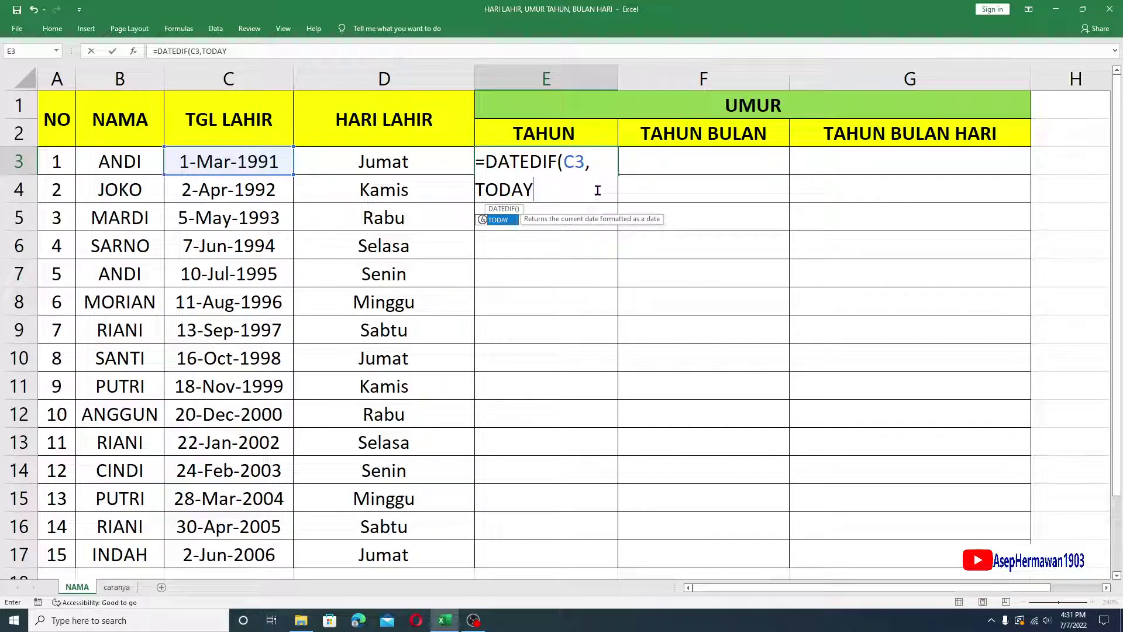
{"action": "type", "text": "(),"}
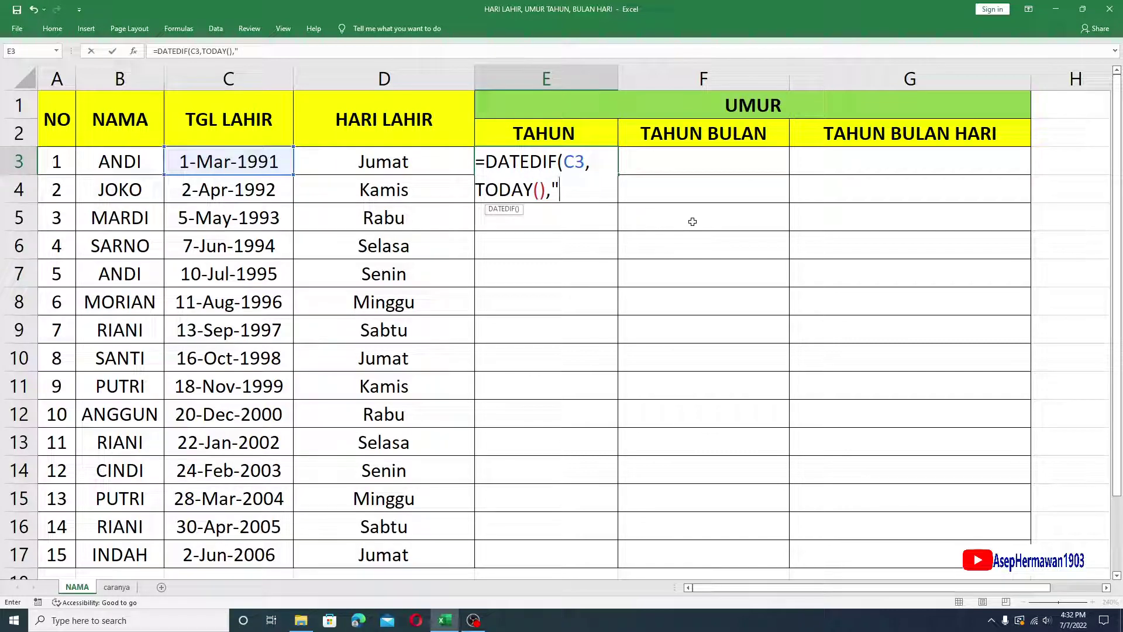
{"action": "type", "text": "Y\""}
{"action": "type", "text": ")"}
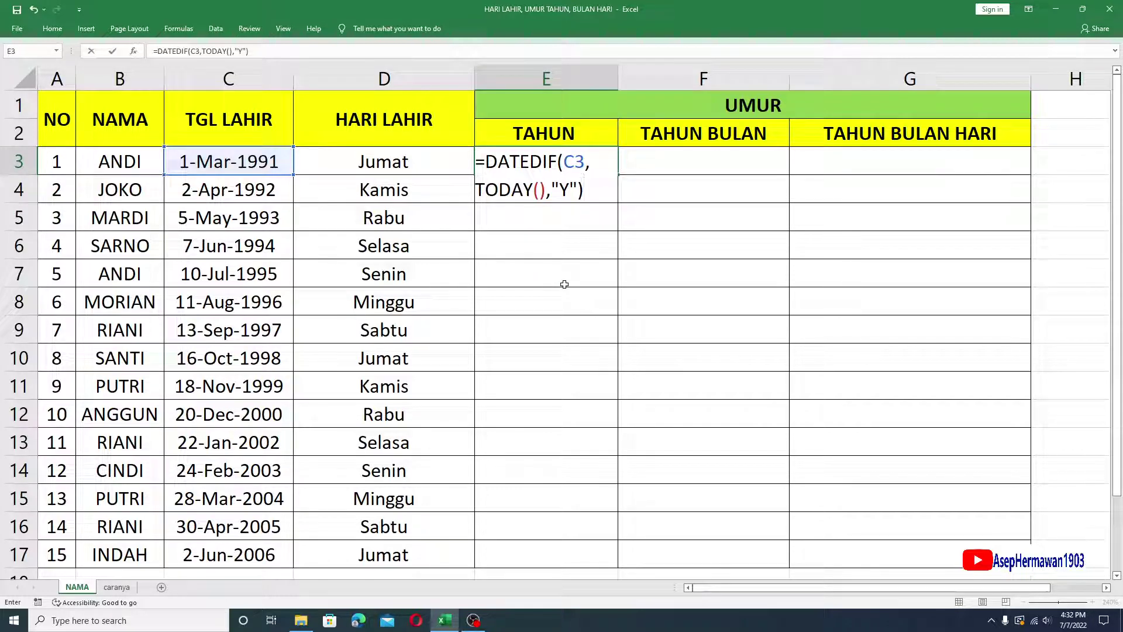
{"action": "type", "text": "&"}
{"action": "type", "text": "\""}
{"action": "type", "text": " Tahun"}
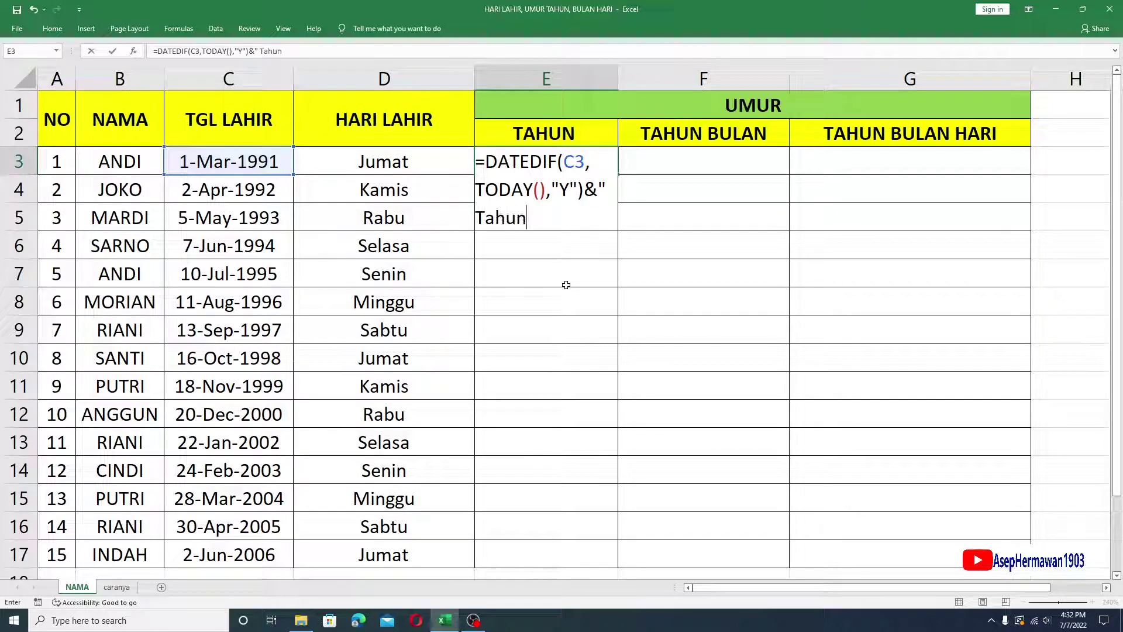
{"action": "type", "text": "\""}
{"action": "key", "text": "Return"}
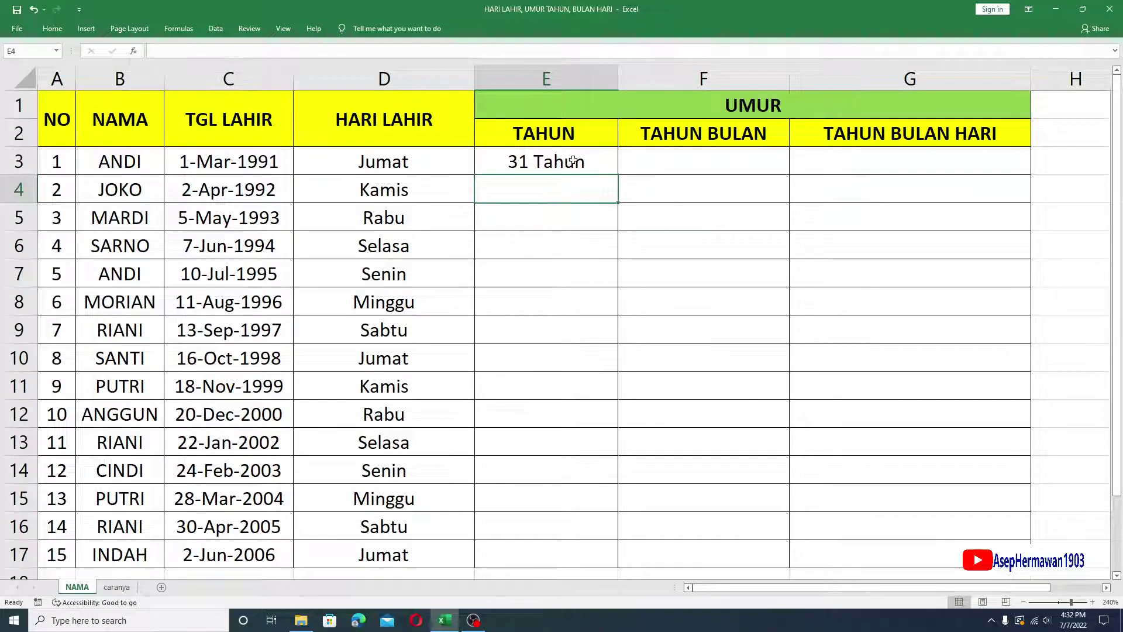
Enter =DATEDIF(C4,NOW(),"Y")&" Tahun" in E4 to show 30 Tahun.
{"action": "left_click", "coordinate": [573, 161]}
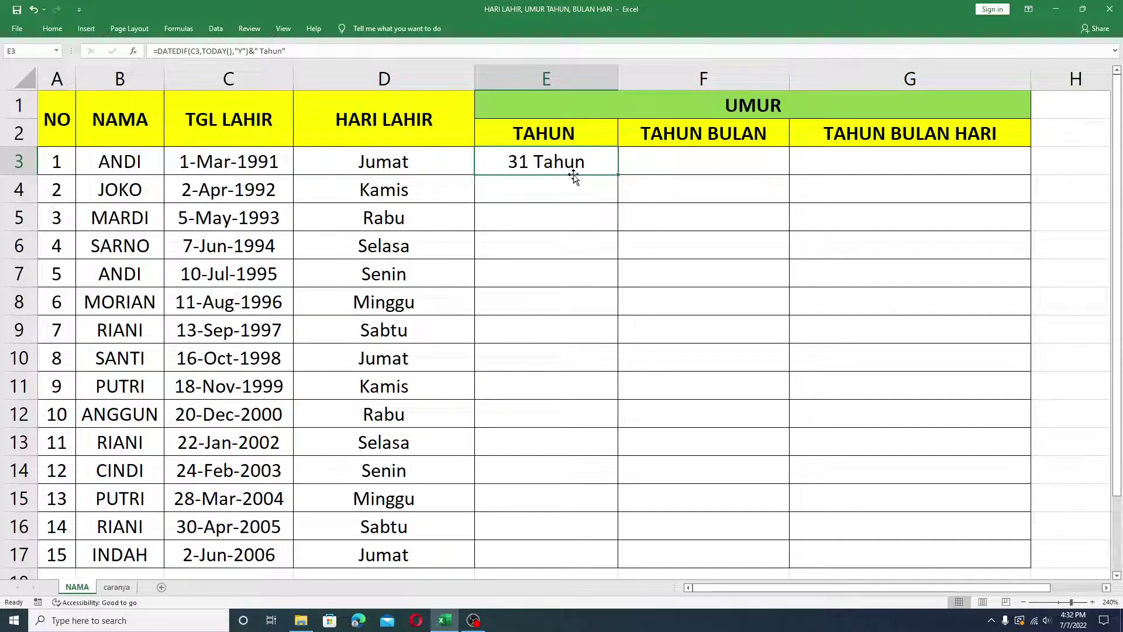
{"action": "left_click", "coordinate": [563, 188]}
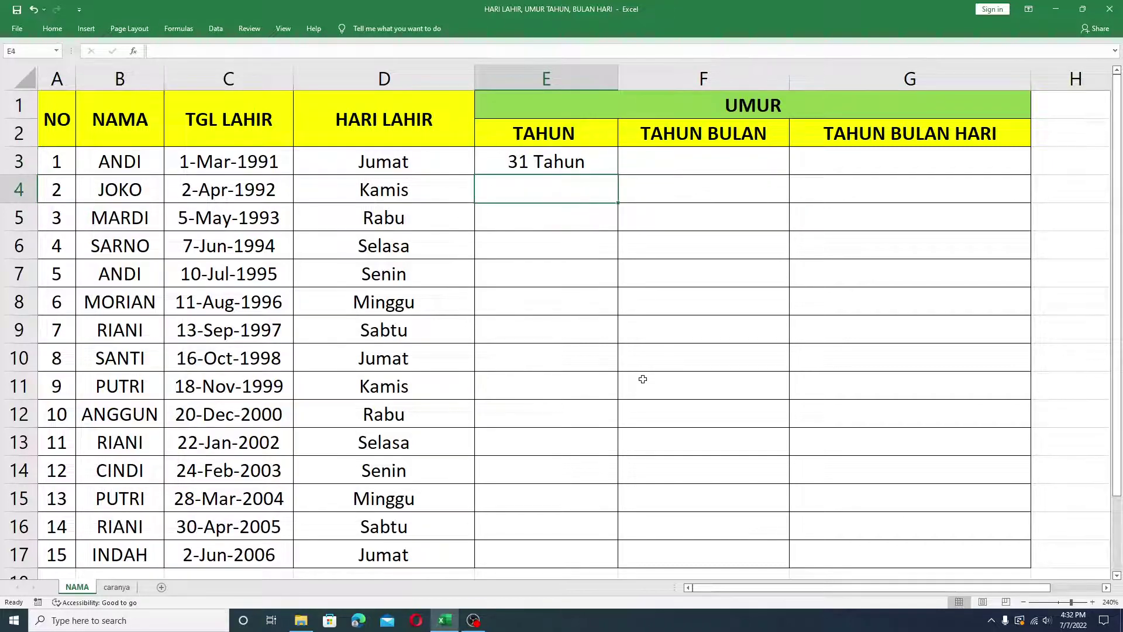
{"action": "type", "text": "=datedif"}
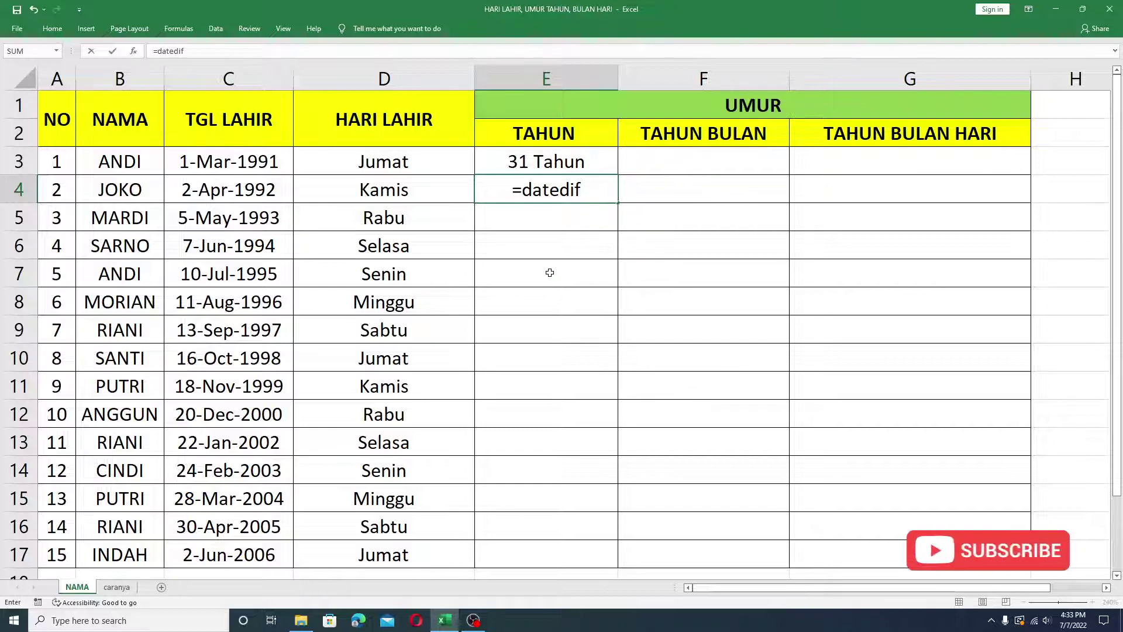
{"action": "type", "text": "("}
{"action": "left_click", "coordinate": [259, 188]}
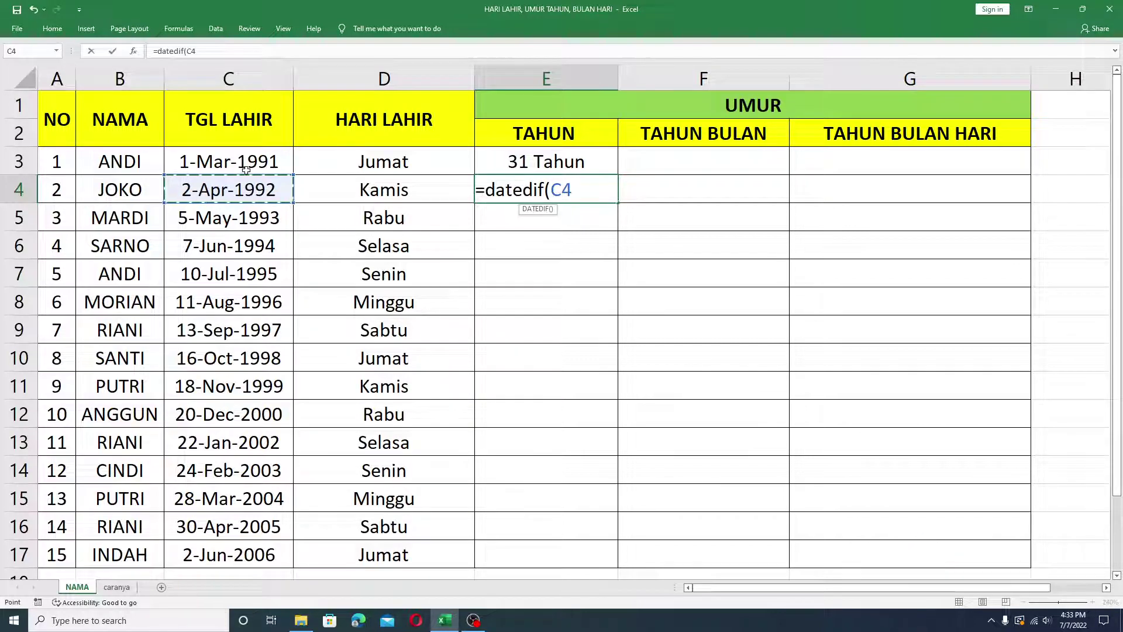
{"action": "type", "text": ","}
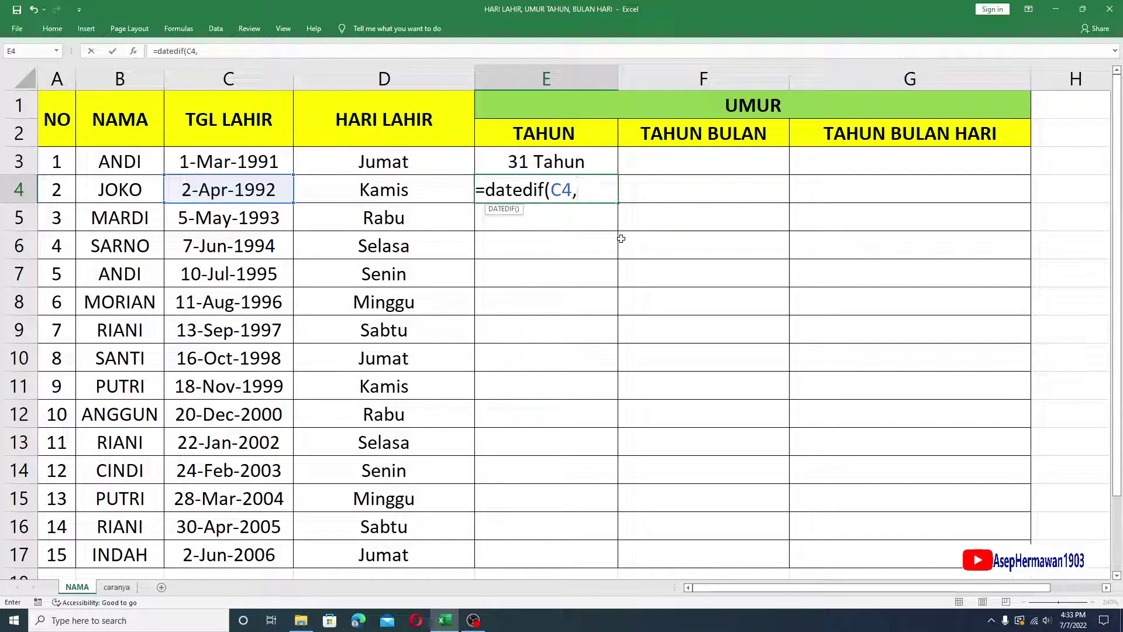
{"action": "type", "text": "now()"}
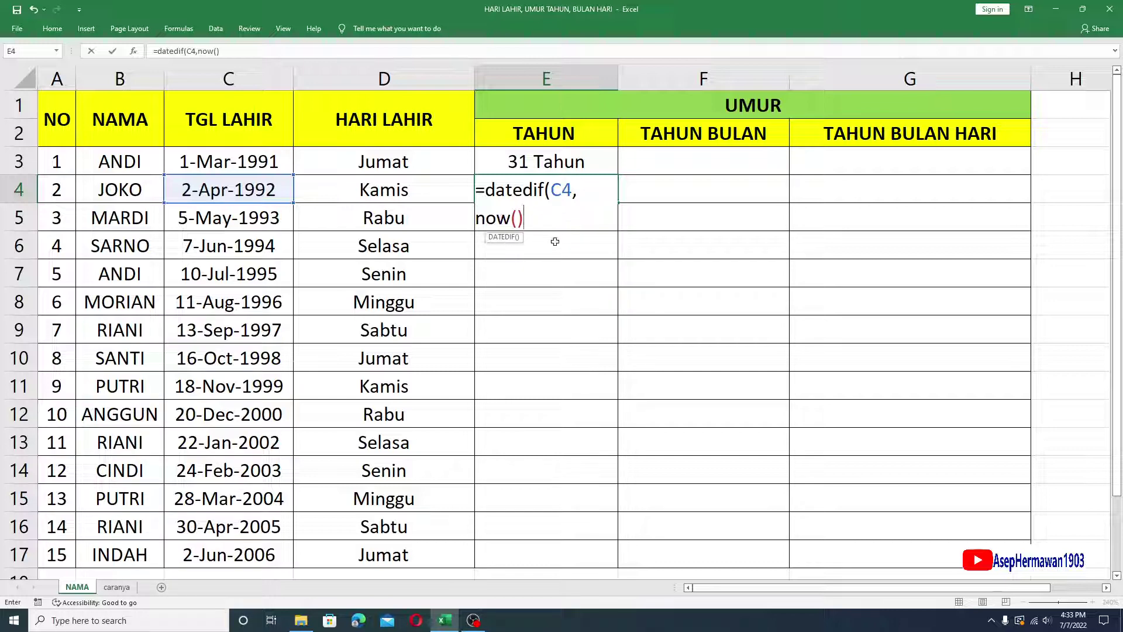
{"action": "type", "text": ",\""}
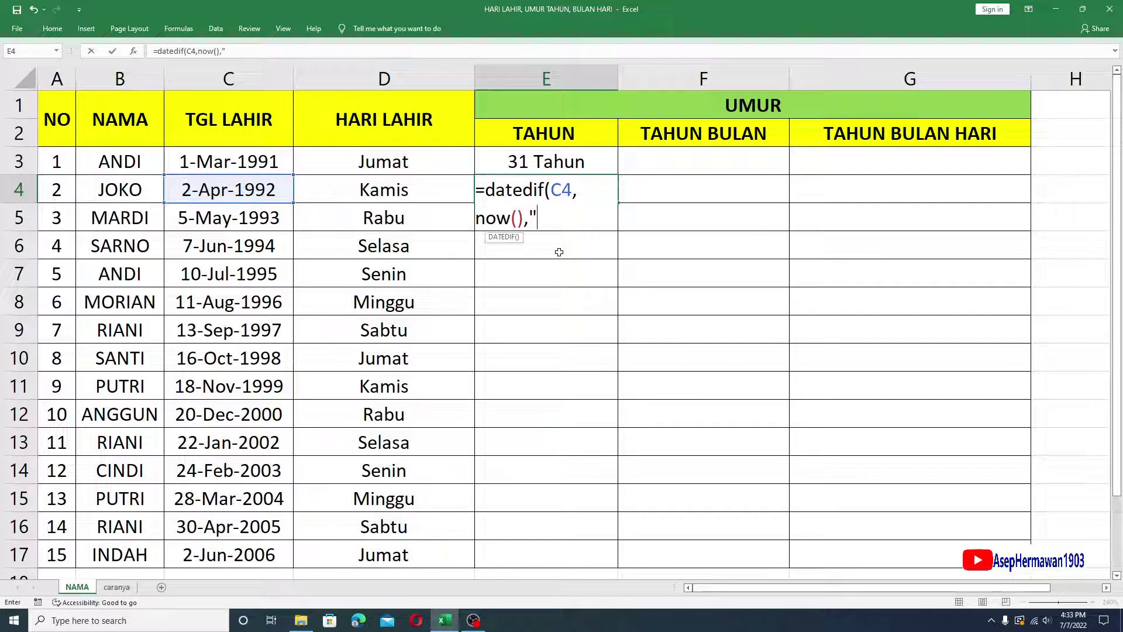
{"action": "type", "text": "Y\""}
{"action": "type", "text": ")"}
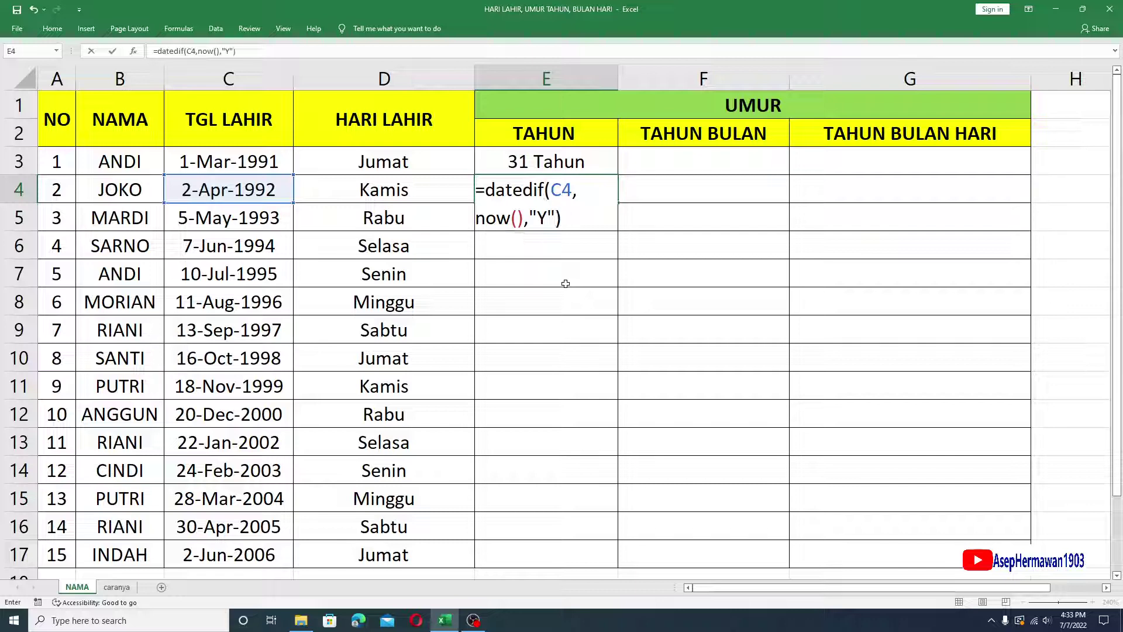
{"action": "type", "text": "&"}
{"action": "type", "text": "\" "}
{"action": "type", "text": "Tahun\""}
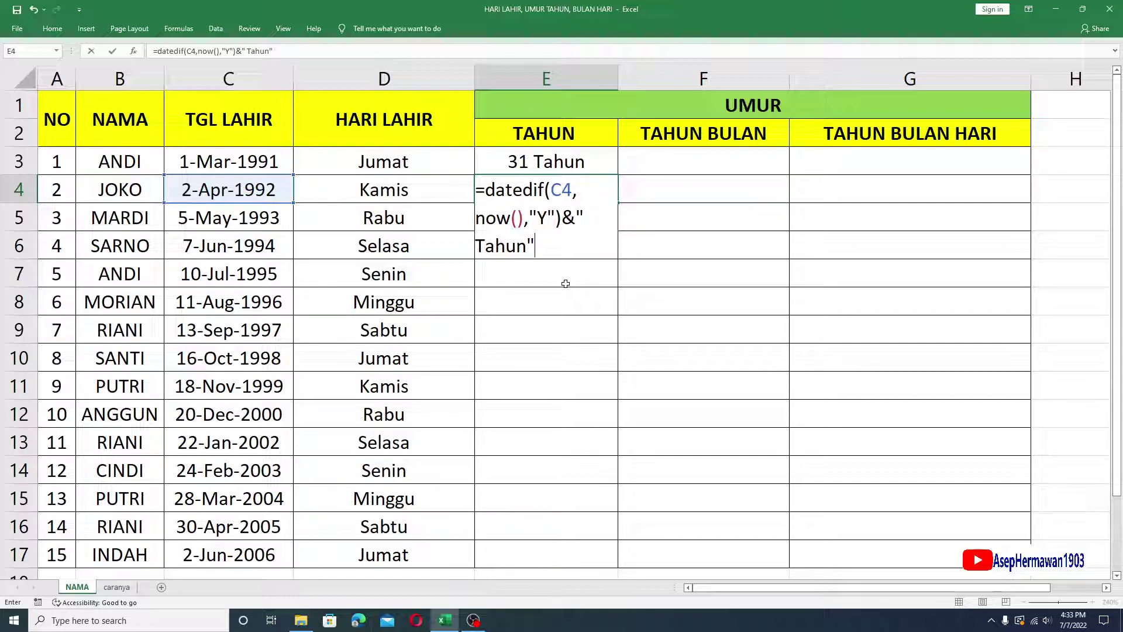
{"action": "key", "text": "Return"}
Compare the TODAY() in E3's formula with the NOW() in E4's, leaving both unchanged.
{"action": "left_click", "coordinate": [582, 191]}
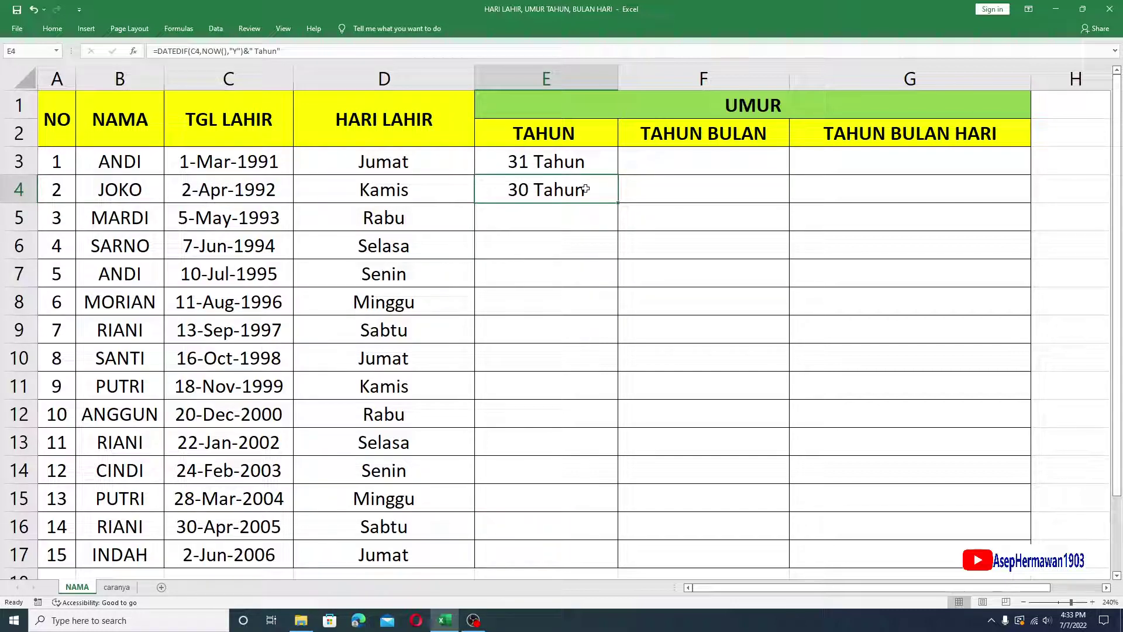
{"action": "left_click", "coordinate": [582, 164]}
{"action": "double_click", "coordinate": [583, 163]}
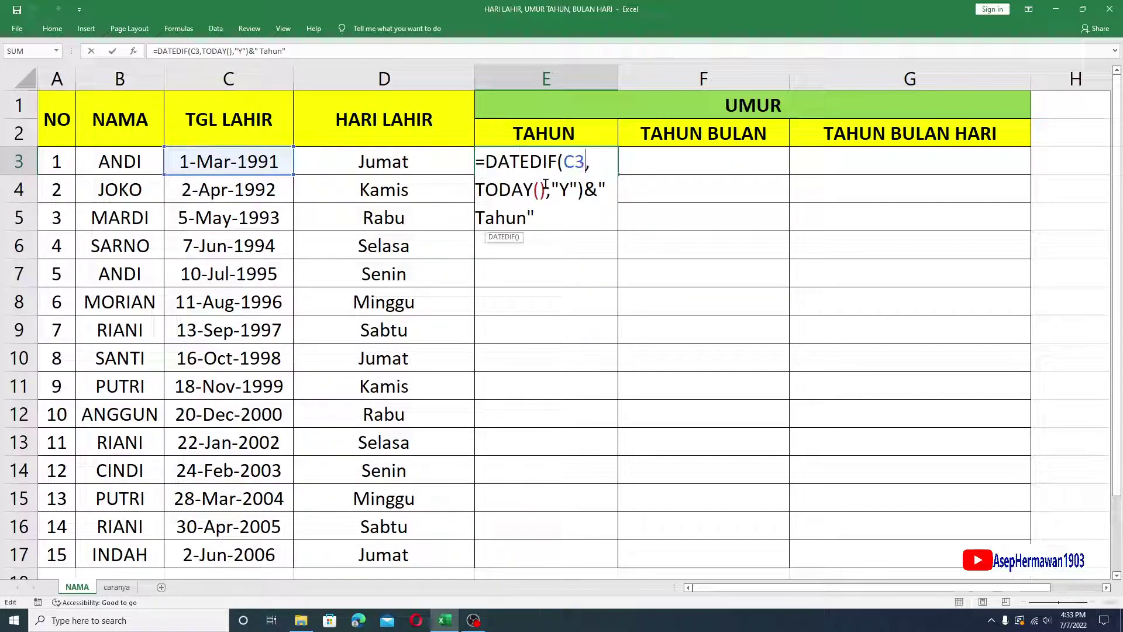
{"action": "left_click_drag", "start_coordinate": [476, 189], "coordinate": [544, 191]}
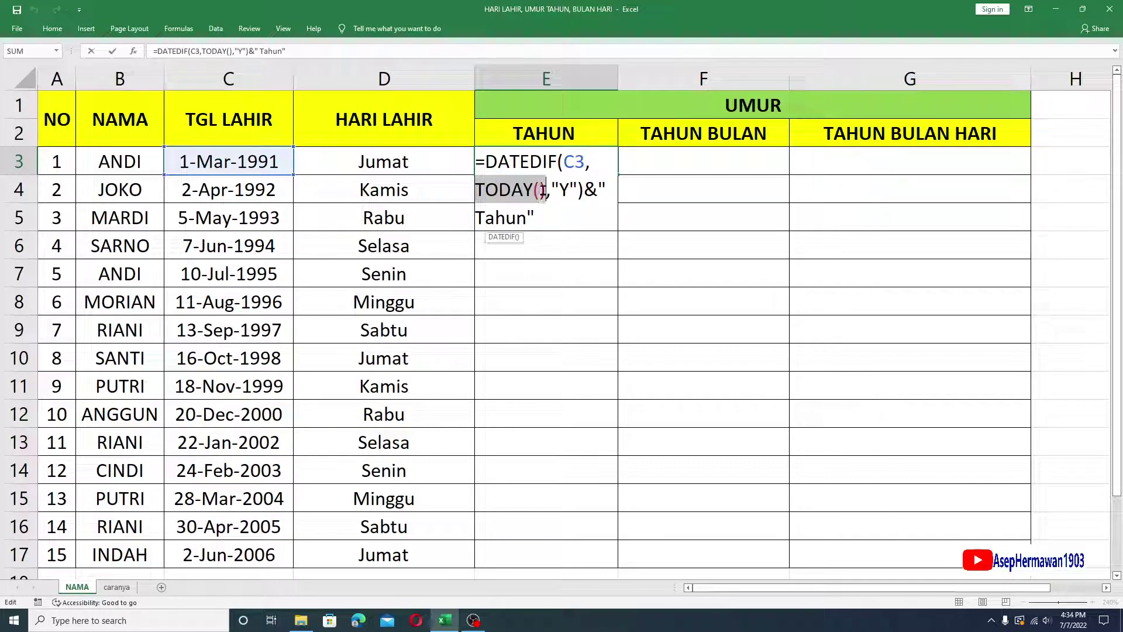
{"action": "key", "text": "Return"}
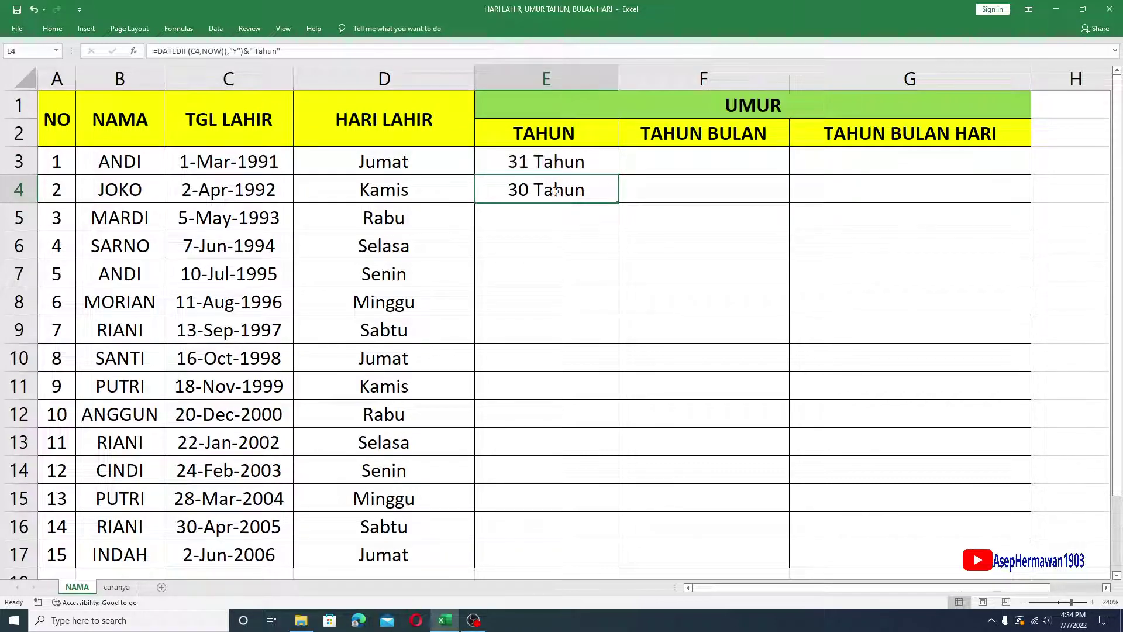
{"action": "double_click", "coordinate": [554, 190]}
{"action": "left_click_drag", "start_coordinate": [533, 218], "coordinate": [475, 219]}
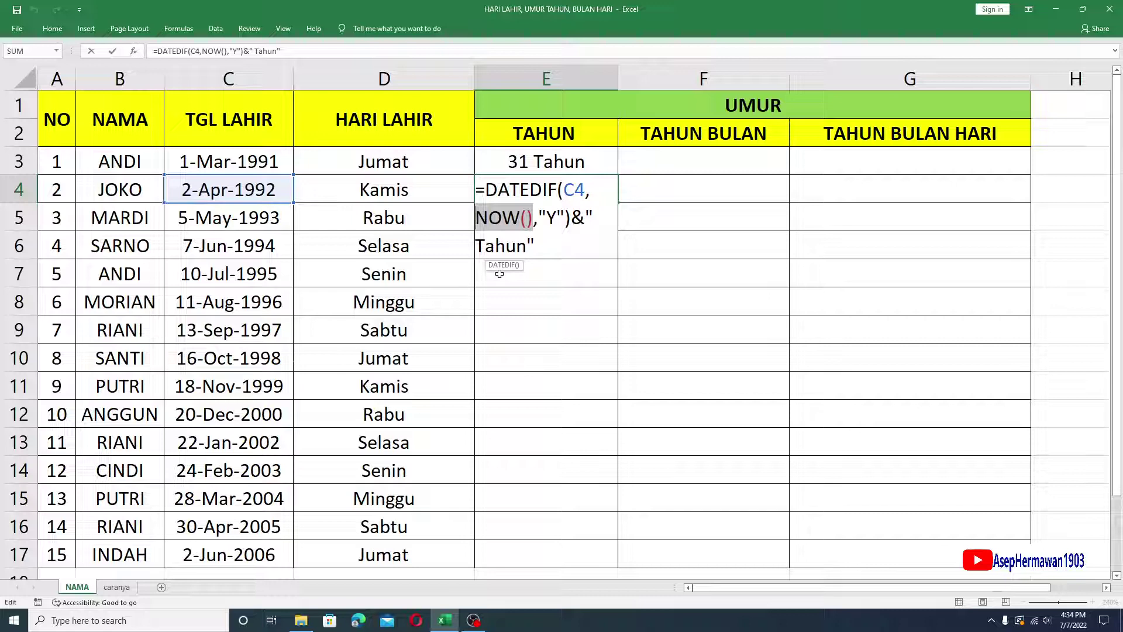
{"action": "key", "text": "Return"}
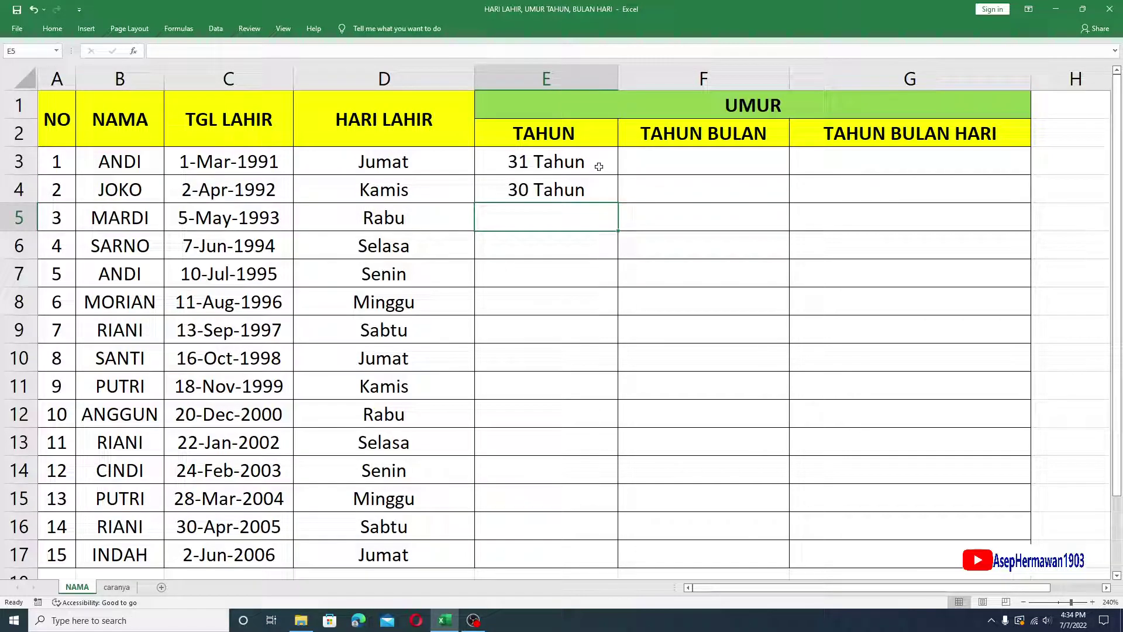
{"action": "left_click", "coordinate": [601, 188]}
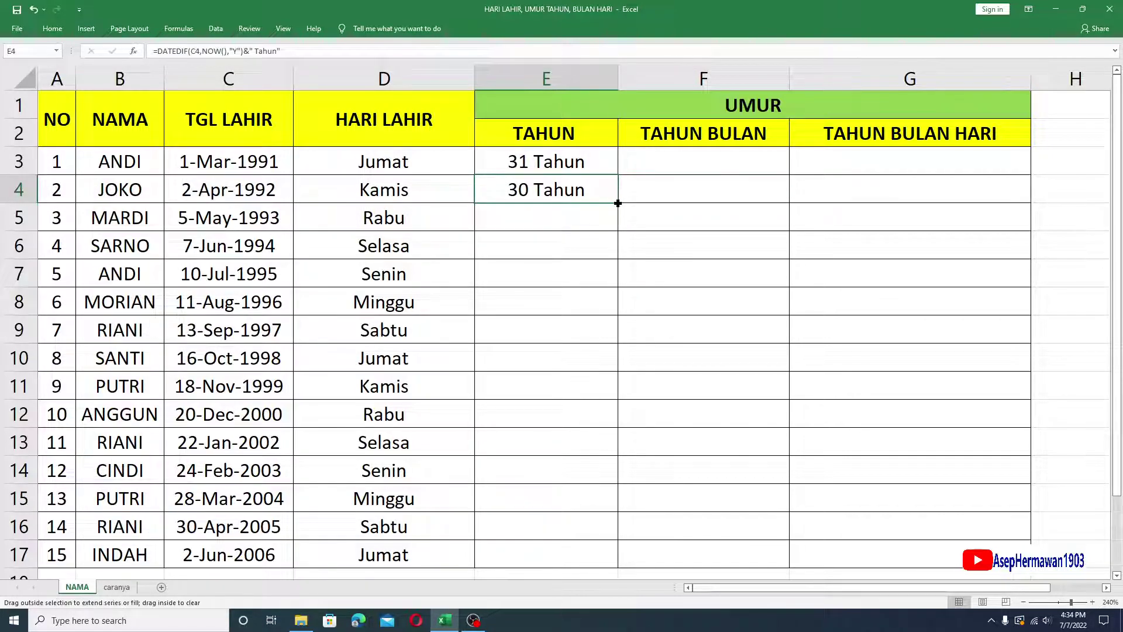
{"action": "double_click", "coordinate": [618, 203]}
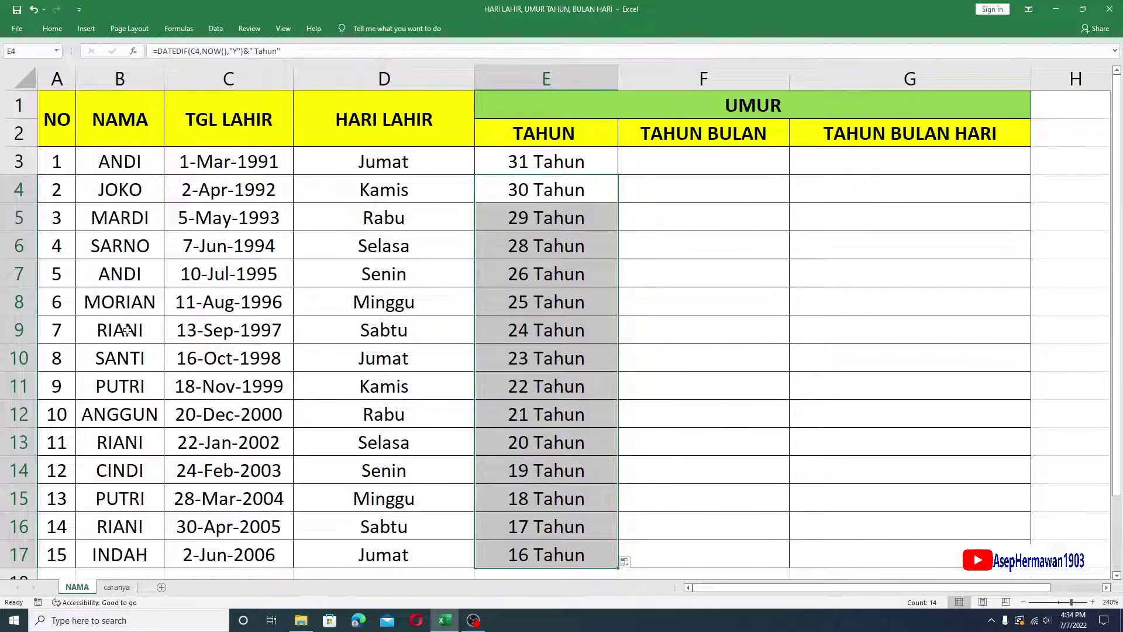
{"action": "left_click_drag", "start_coordinate": [127, 329], "coordinate": [442, 329]}
{"action": "left_click", "coordinate": [520, 331]}
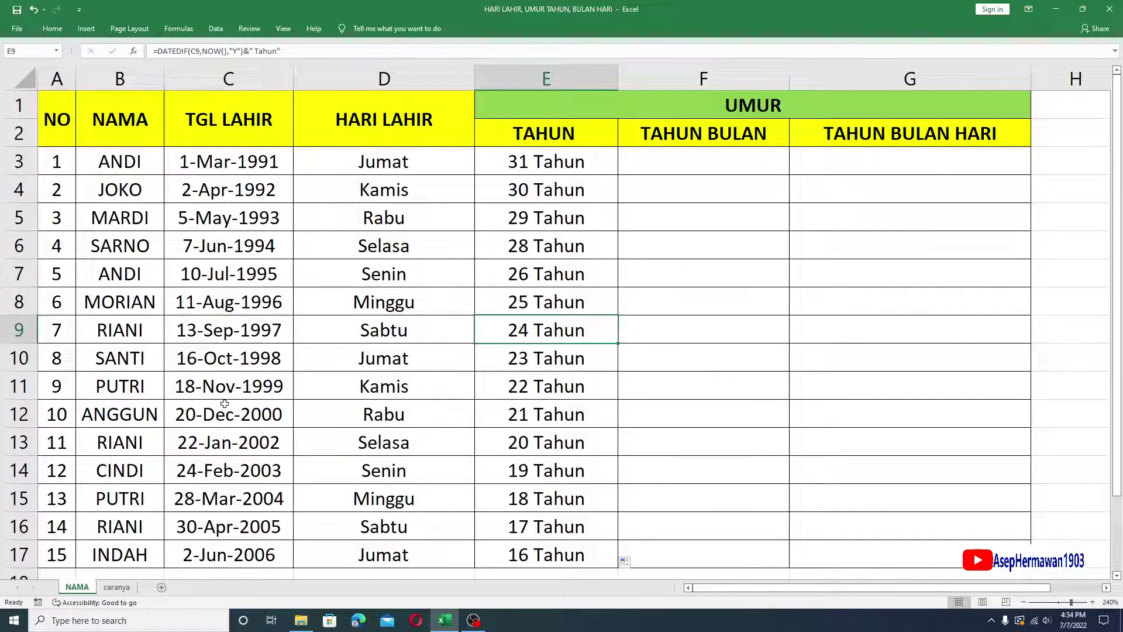
{"action": "left_click_drag", "start_coordinate": [125, 416], "coordinate": [529, 430]}
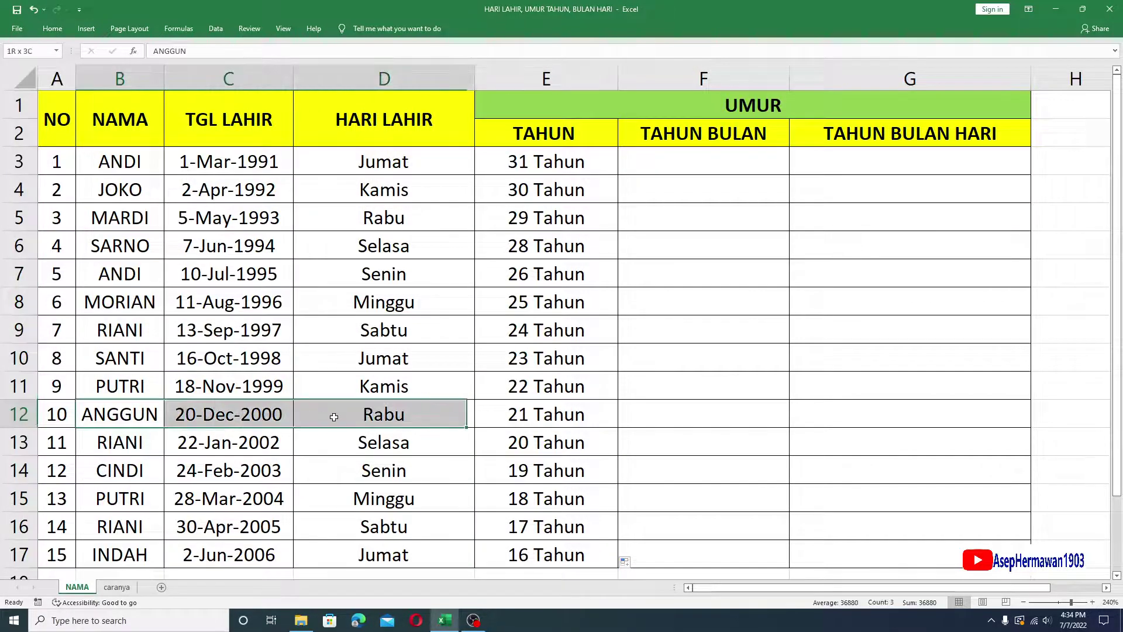
{"action": "left_click", "coordinate": [530, 444]}
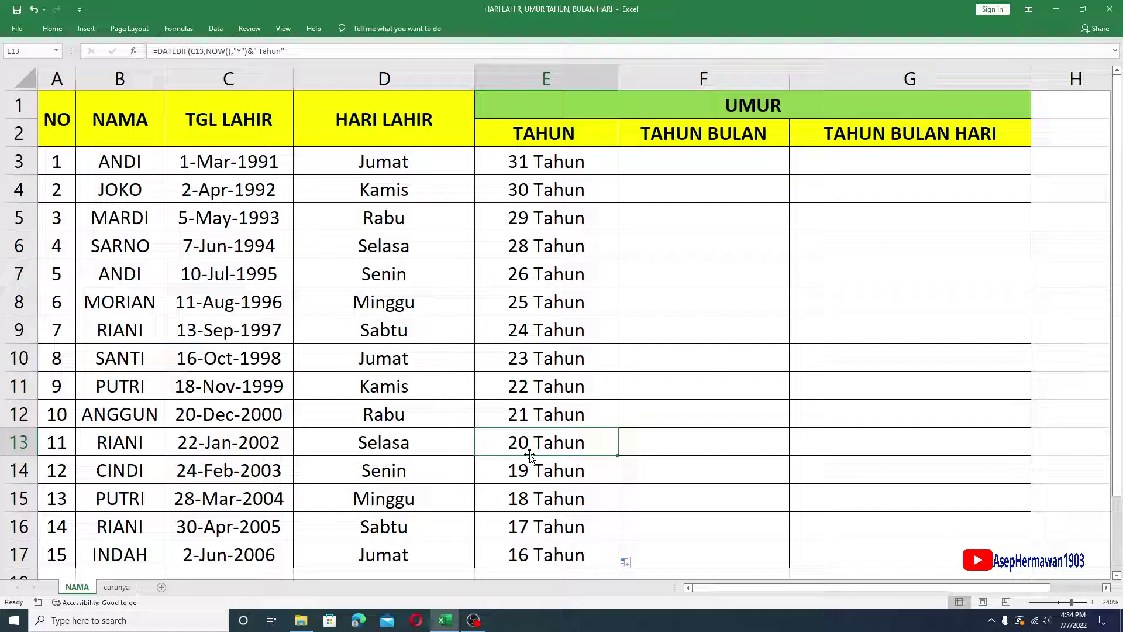
{"action": "left_click", "coordinate": [739, 162]}
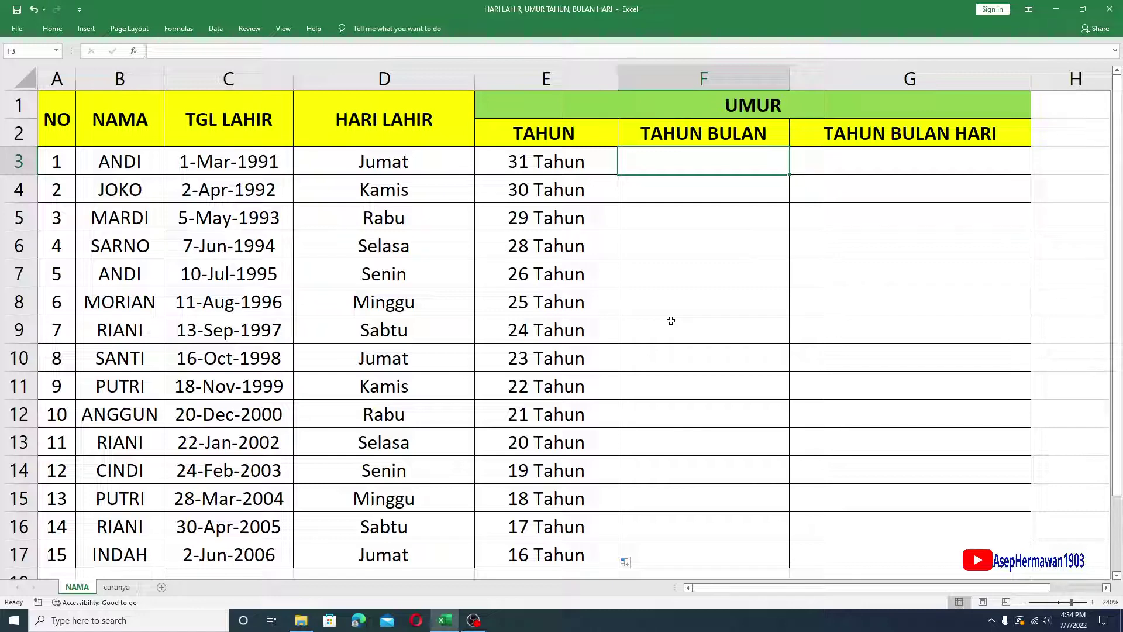
Start F3 with =datedif(C3,now(),"Y")&" Tahun" followed by &Datedif(.
{"action": "left_click", "coordinate": [581, 160]}
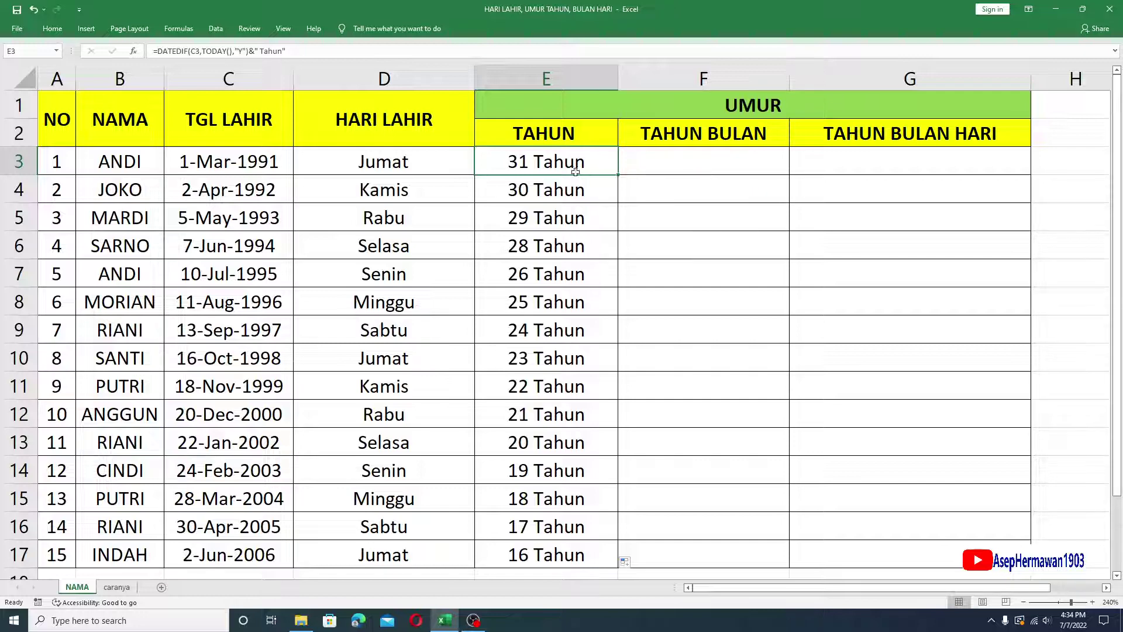
{"action": "left_click", "coordinate": [672, 164]}
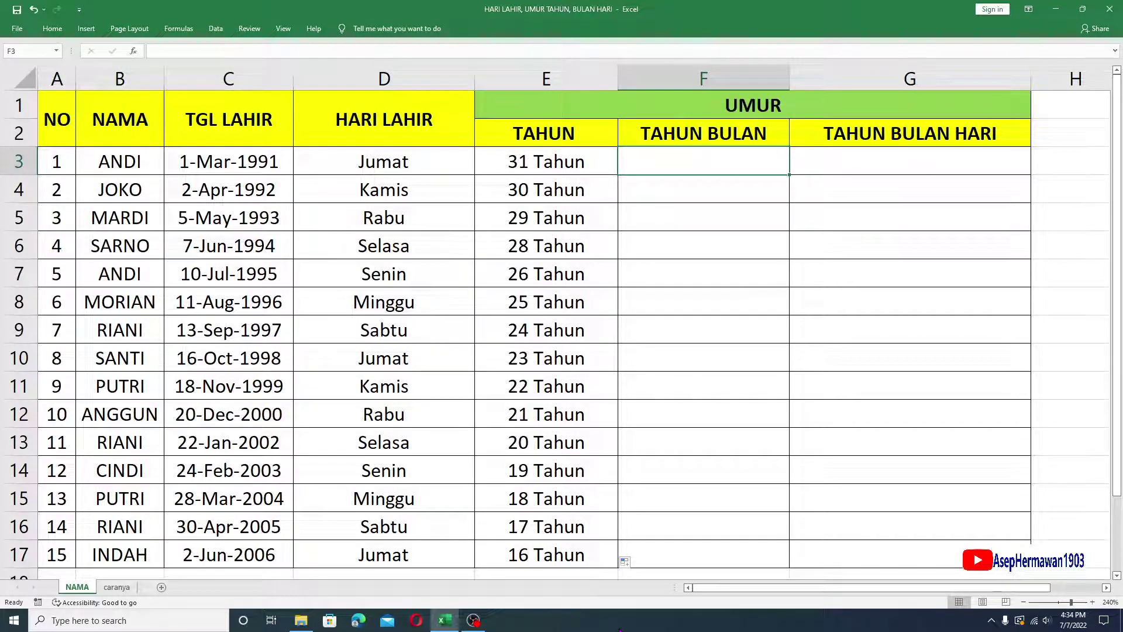
{"action": "type", "text": "=datedif"}
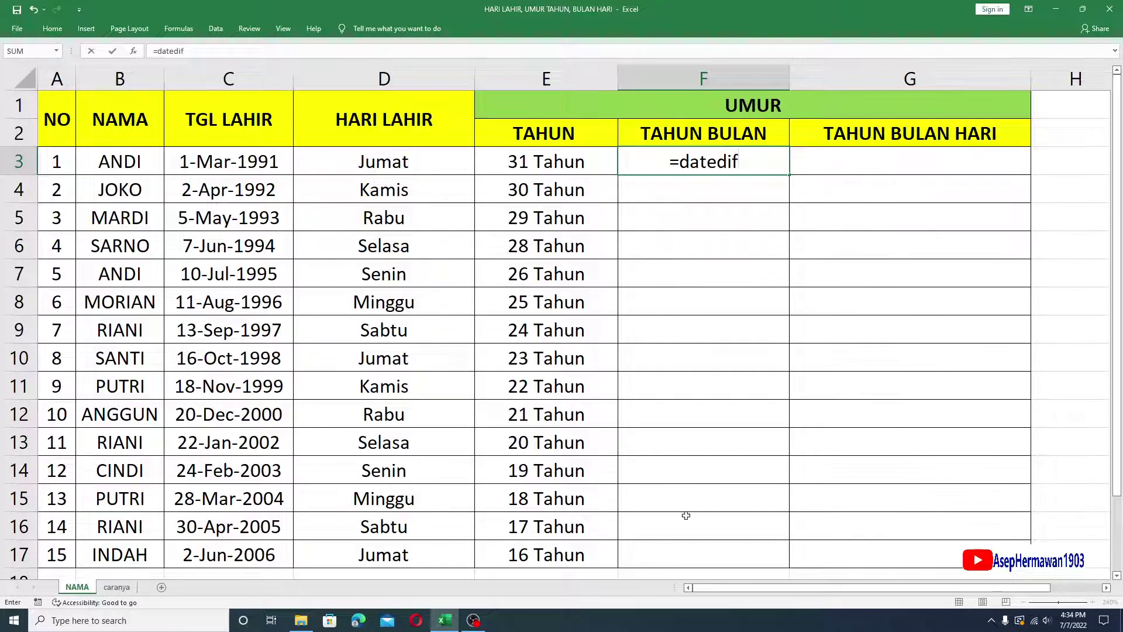
{"action": "type", "text": "("}
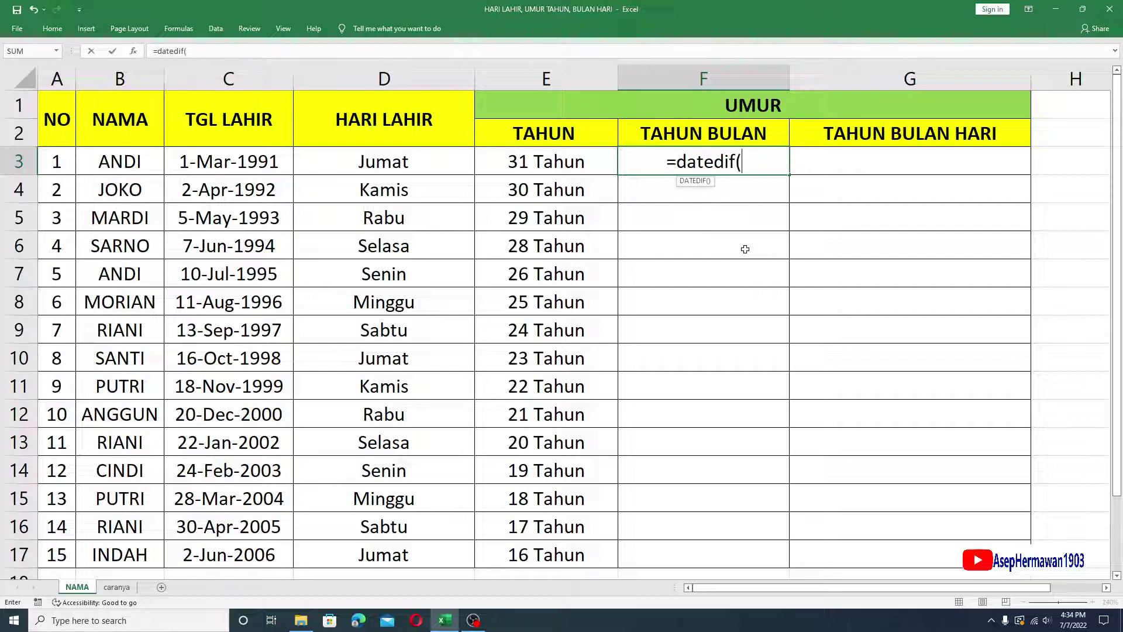
{"action": "left_click", "coordinate": [255, 159]}
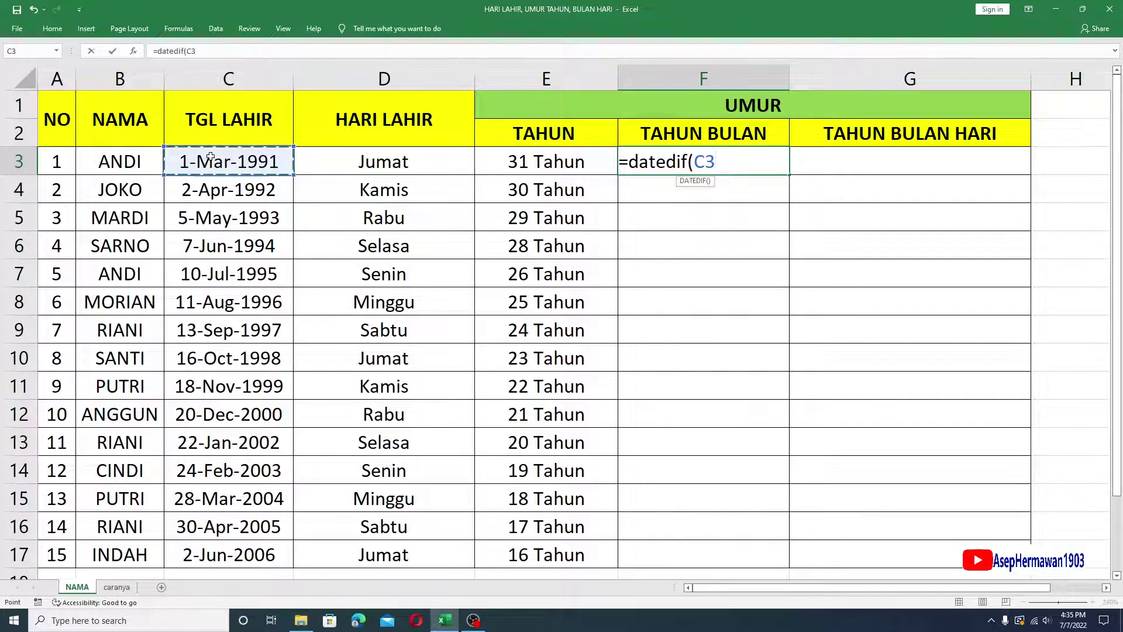
{"action": "type", "text": ","}
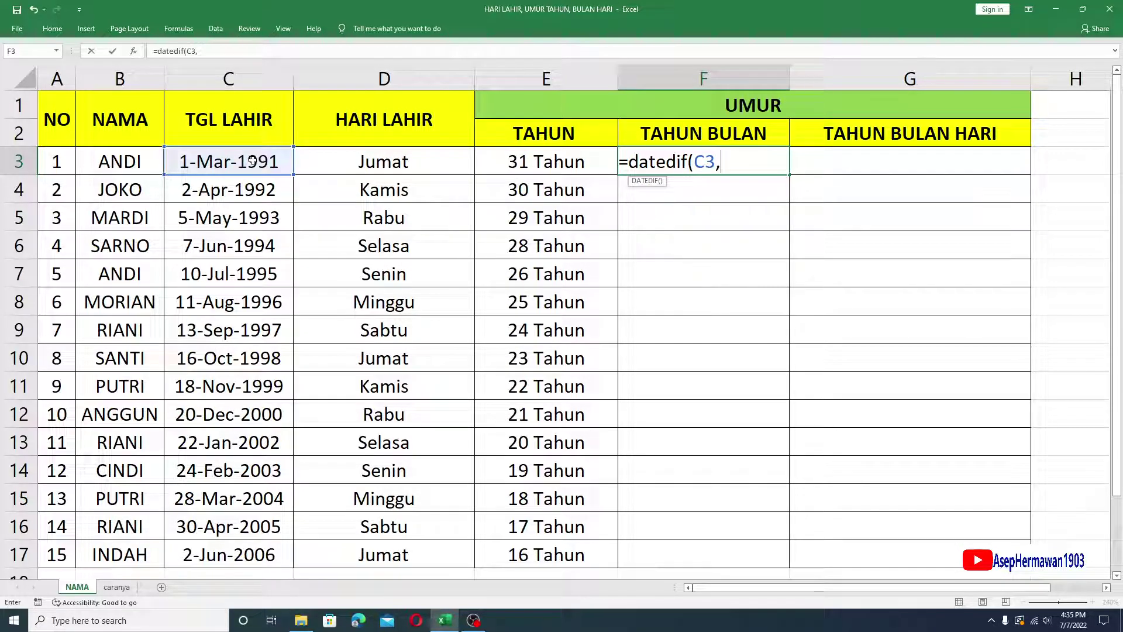
{"action": "type", "text": "no"}
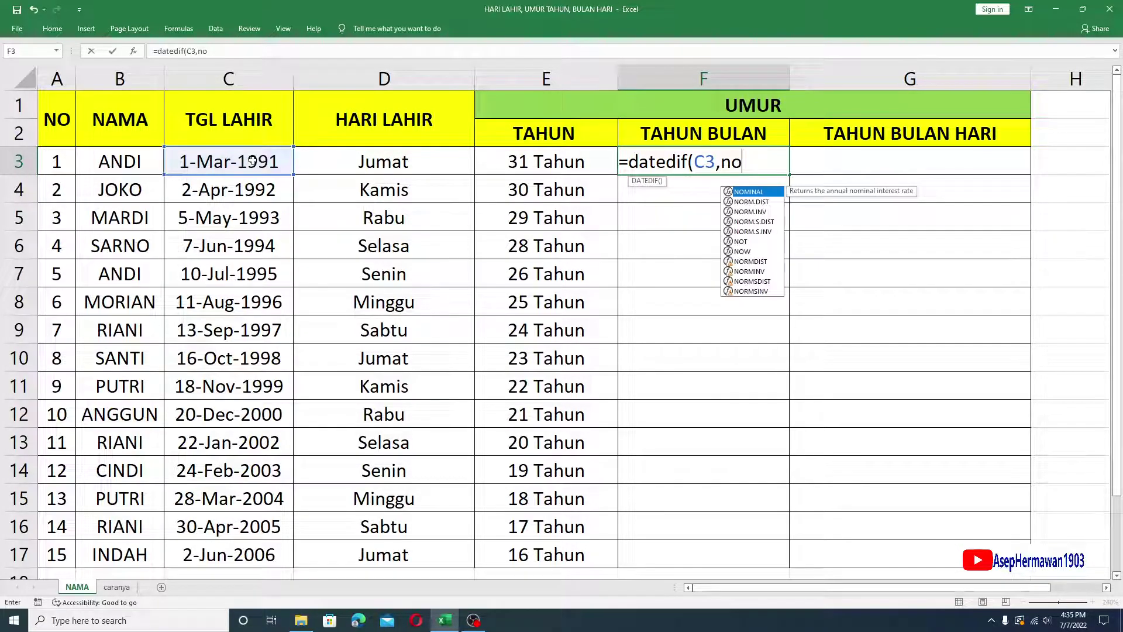
{"action": "type", "text": "w(),"}
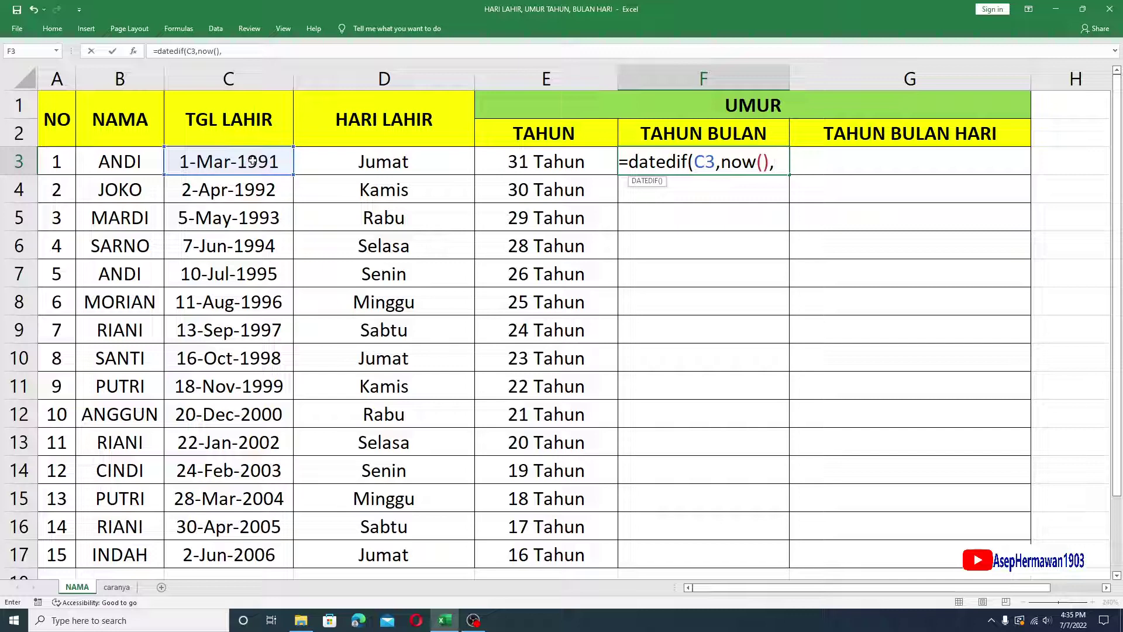
{"action": "type", "text": "\"Y\""}
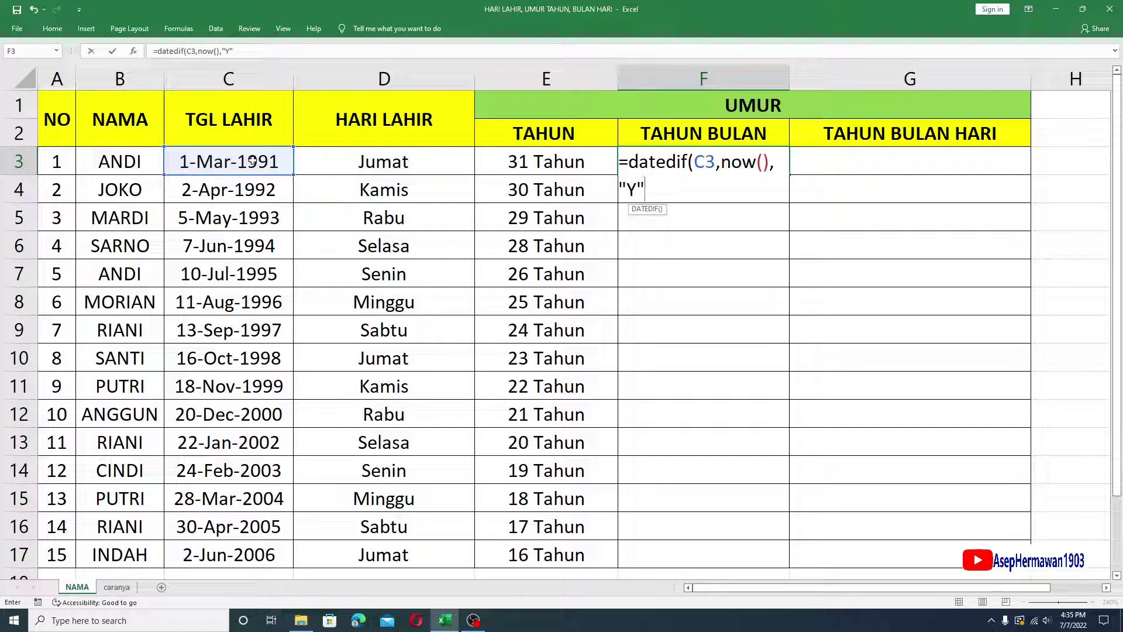
{"action": "type", "text": ")&\" Tahun\""}
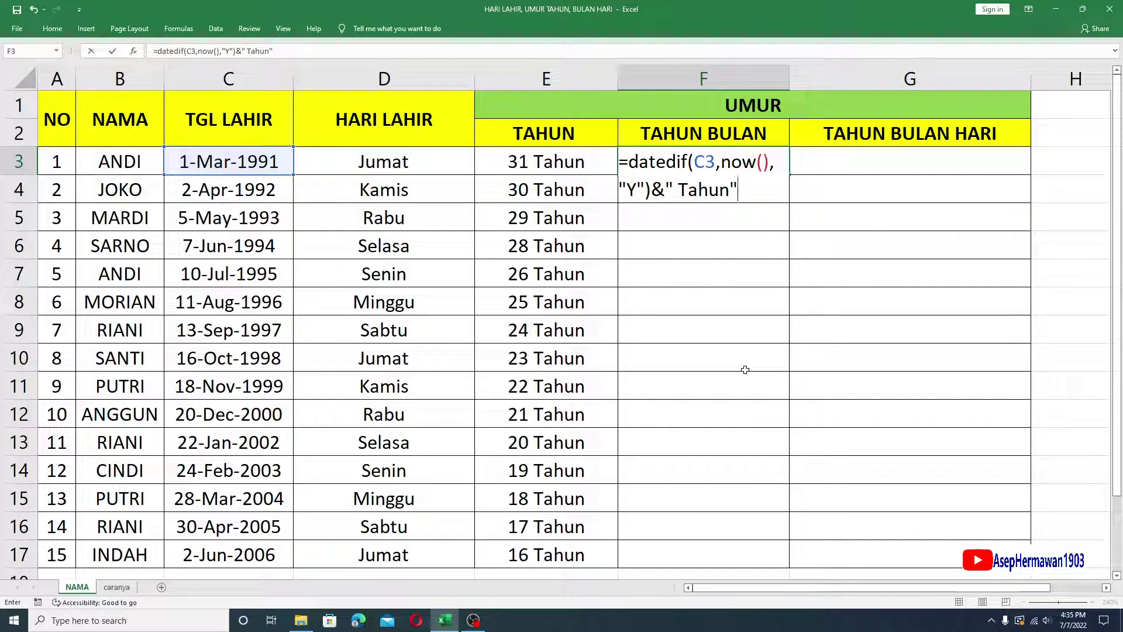
{"action": "type", "text": "&"}
{"action": "type", "text": "Dat"}
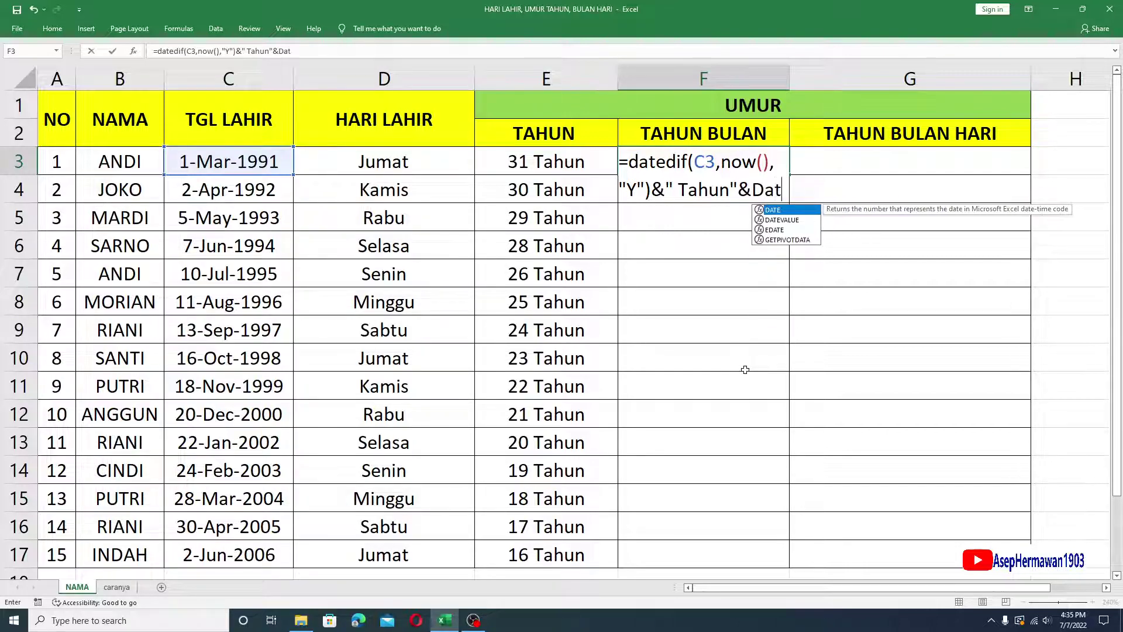
{"action": "type", "text": "edif"}
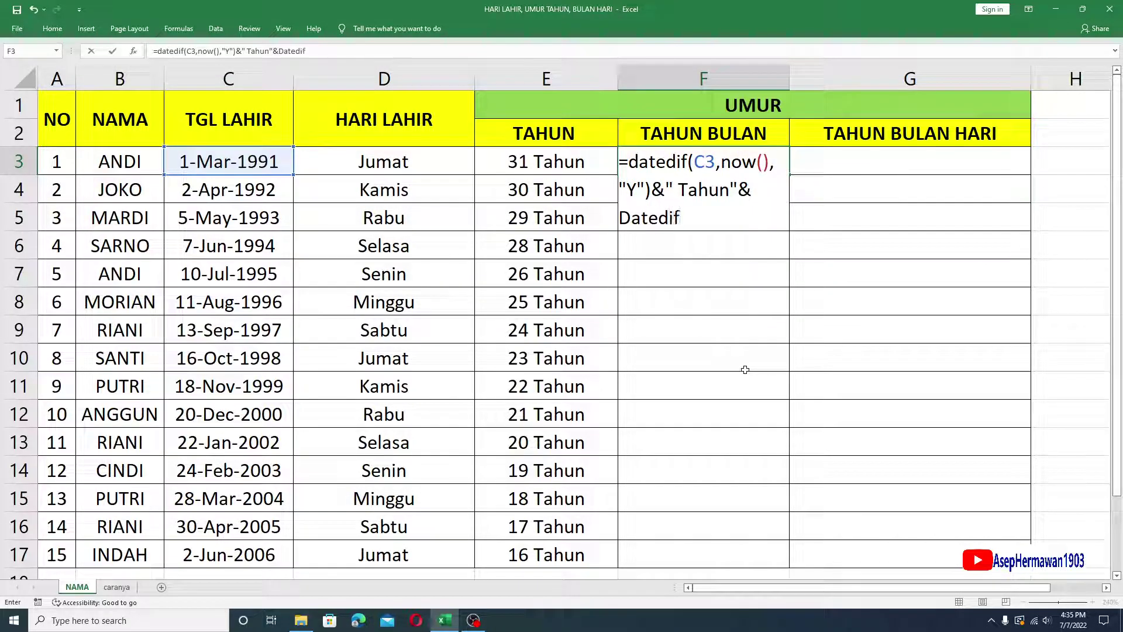
{"action": "type", "text": "("}
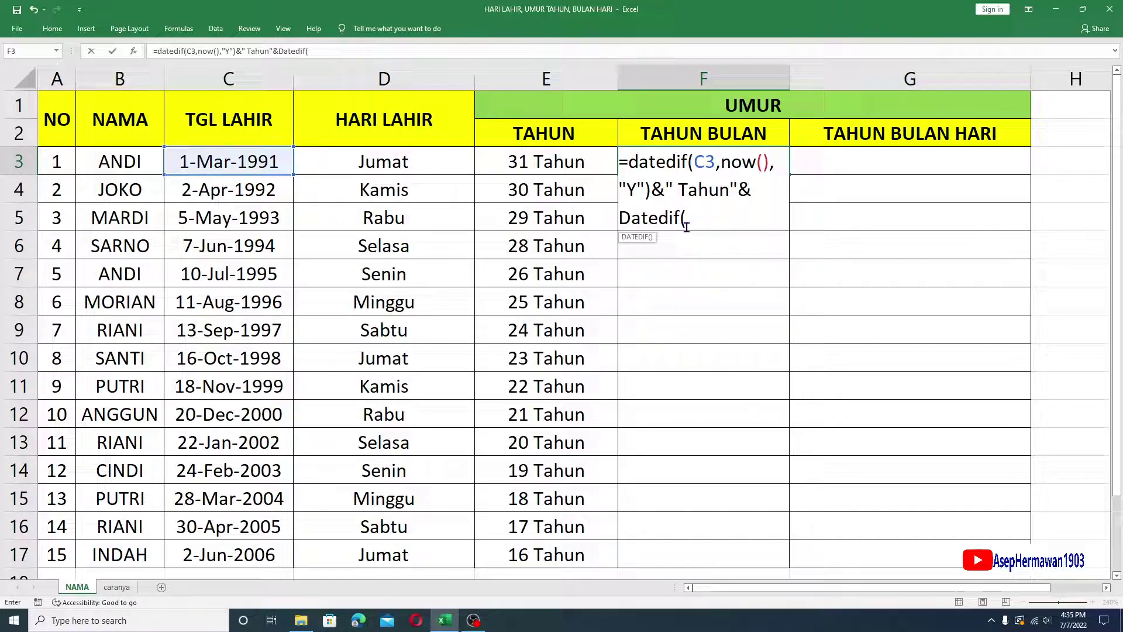
Continue F3's formula with a months part, Datedif(C3,Now(),"M").
{"action": "left_click", "coordinate": [243, 164]}
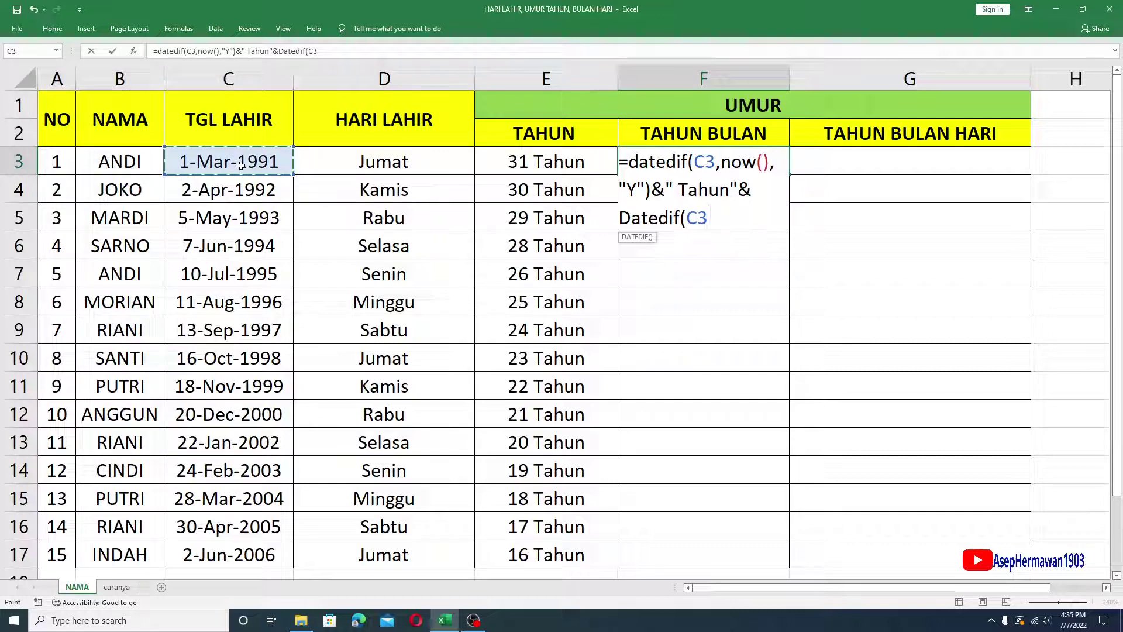
{"action": "type", "text": ",Now(),"}
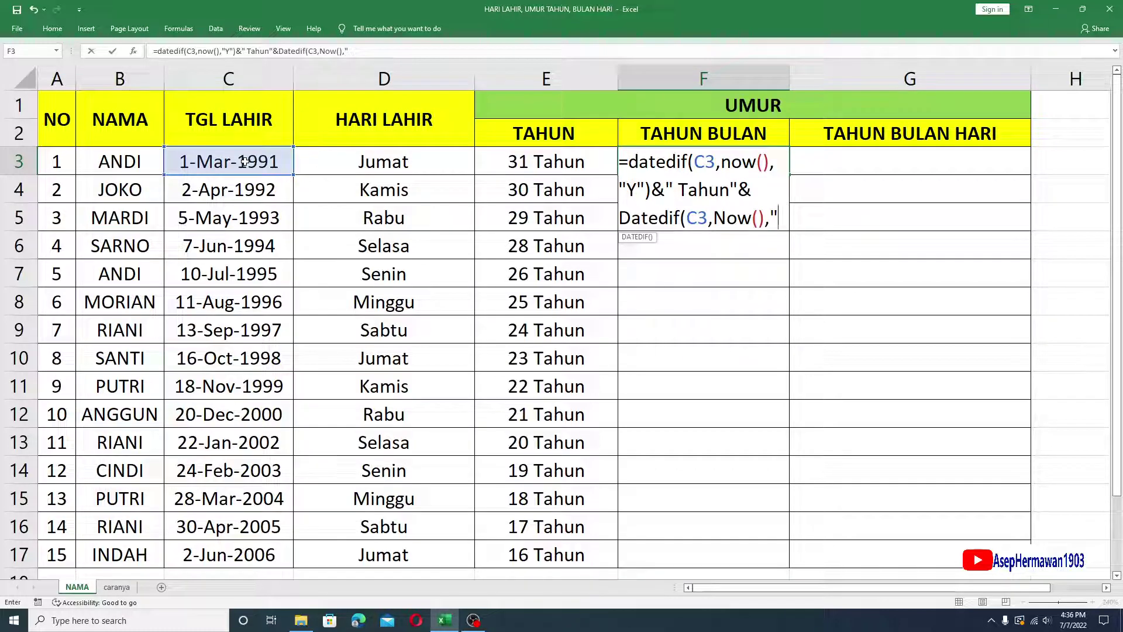
{"action": "type", "text": "m"}
{"action": "key", "text": "BackSpace"}
{"action": "type", "text": "M\""}
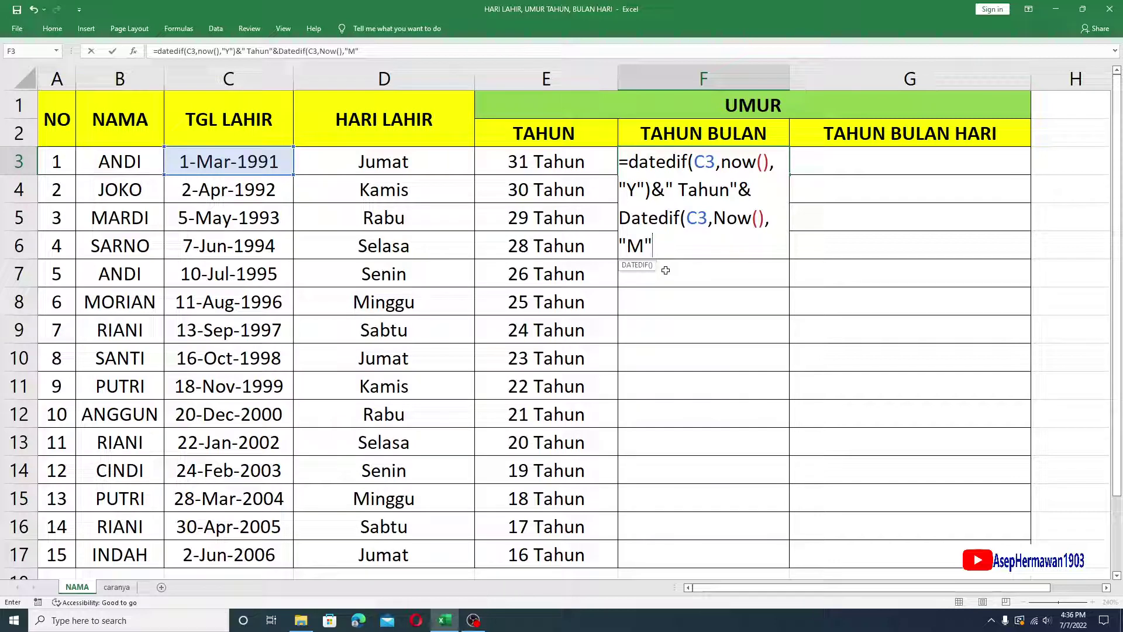
{"action": "left_click", "coordinate": [639, 246]}
Change the unit to "YM" and append &" Bulan" so F3 shows 31 Tahun4 Bulan.
{"action": "type", "text": "Y"}
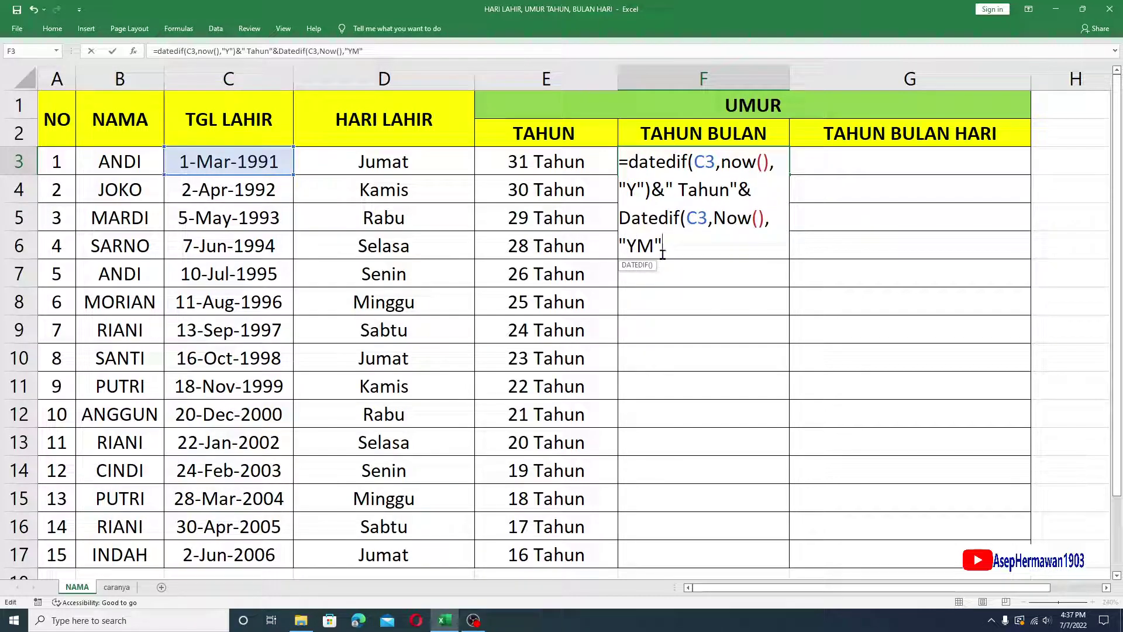
{"action": "type", "text": ")"}
{"action": "type", "text": "&\""}
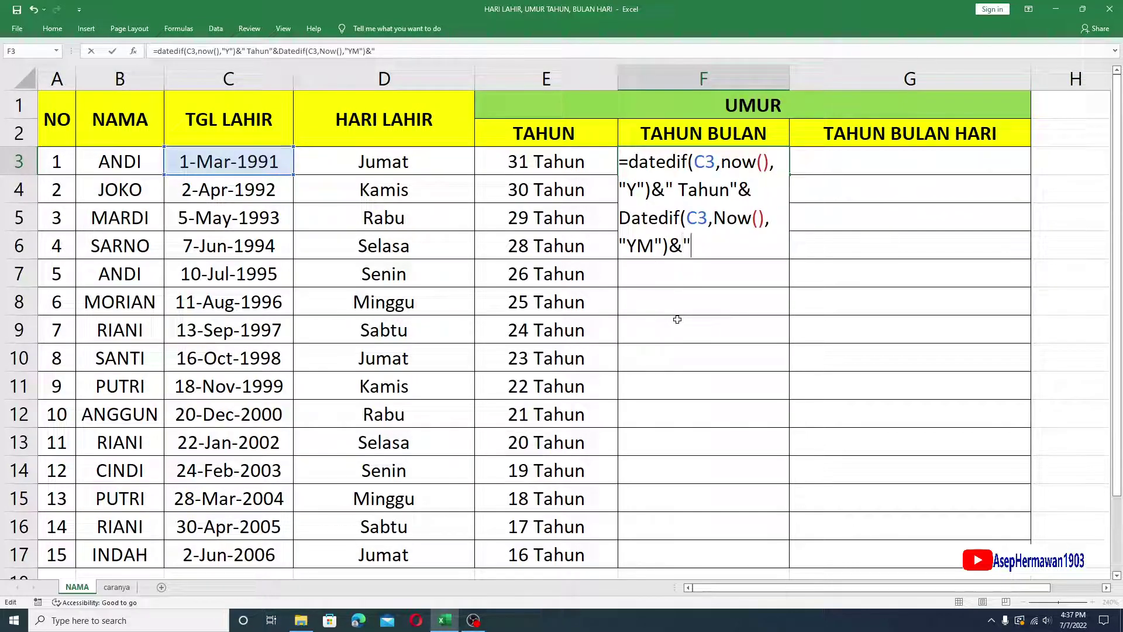
{"action": "type", "text": " bu"}
{"action": "key", "text": "BackSpace"}
{"action": "key", "text": "BackSpace"}
{"action": "type", "text": "b"}
{"action": "key", "text": "BackSpace"}
{"action": "type", "text": "Bulan\""}
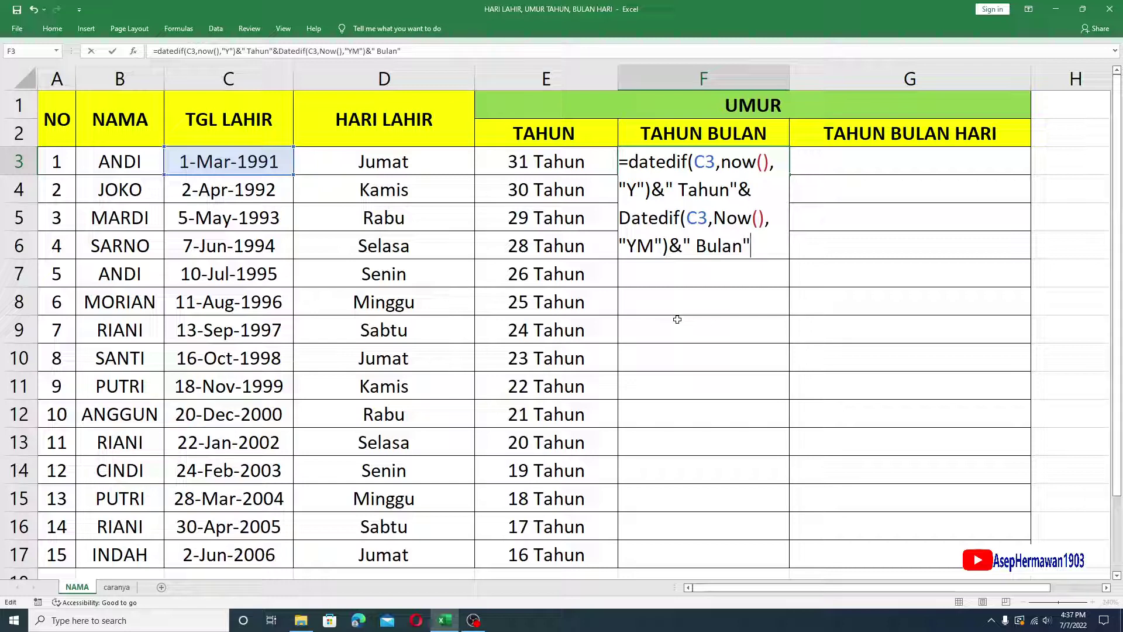
{"action": "key", "text": "Return"}
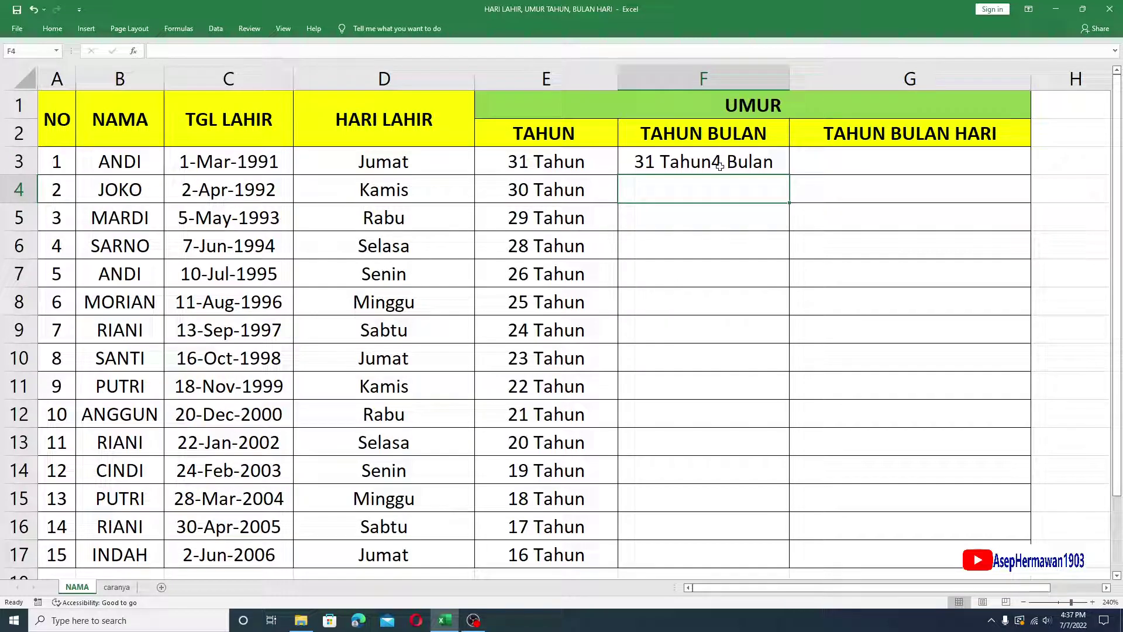
Insert a space after "Tahun" in F3's formula so it reads 31 Tahun 4 Bulan.
{"action": "left_click", "coordinate": [720, 166]}
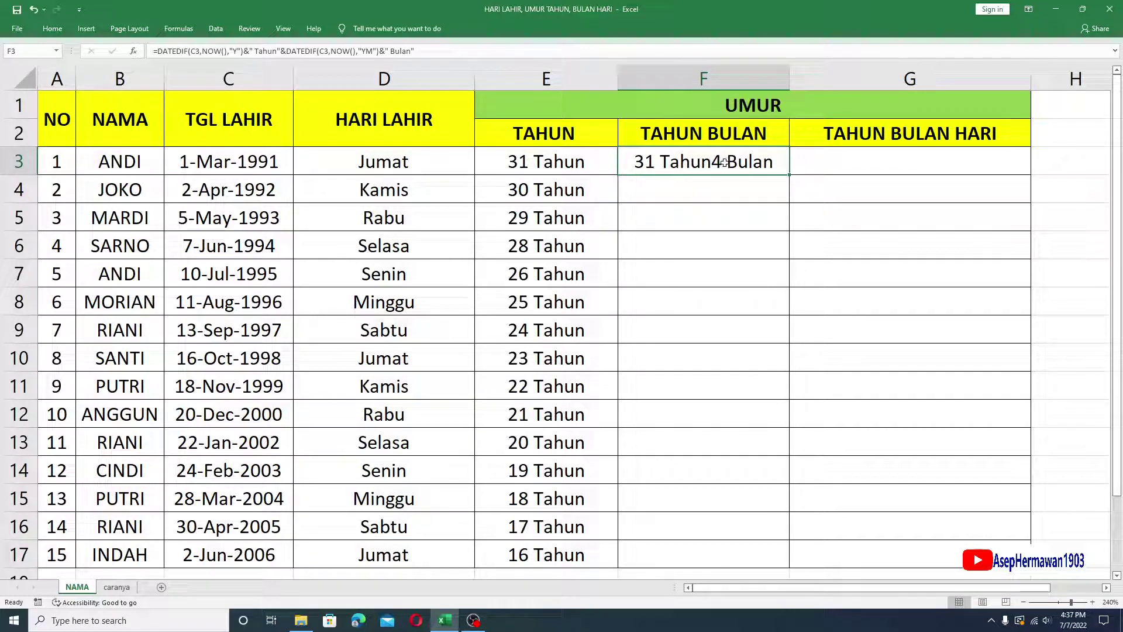
{"action": "double_click", "coordinate": [709, 163]}
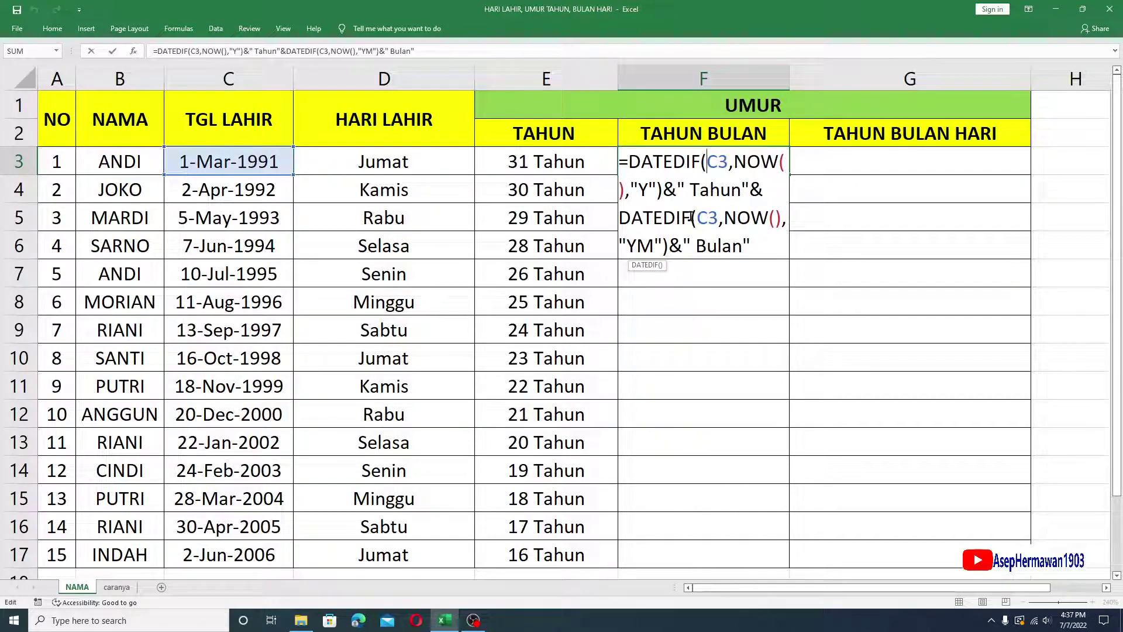
{"action": "left_click", "coordinate": [741, 188]}
{"action": "key", "text": "Return"}
{"action": "key", "text": "Up"}
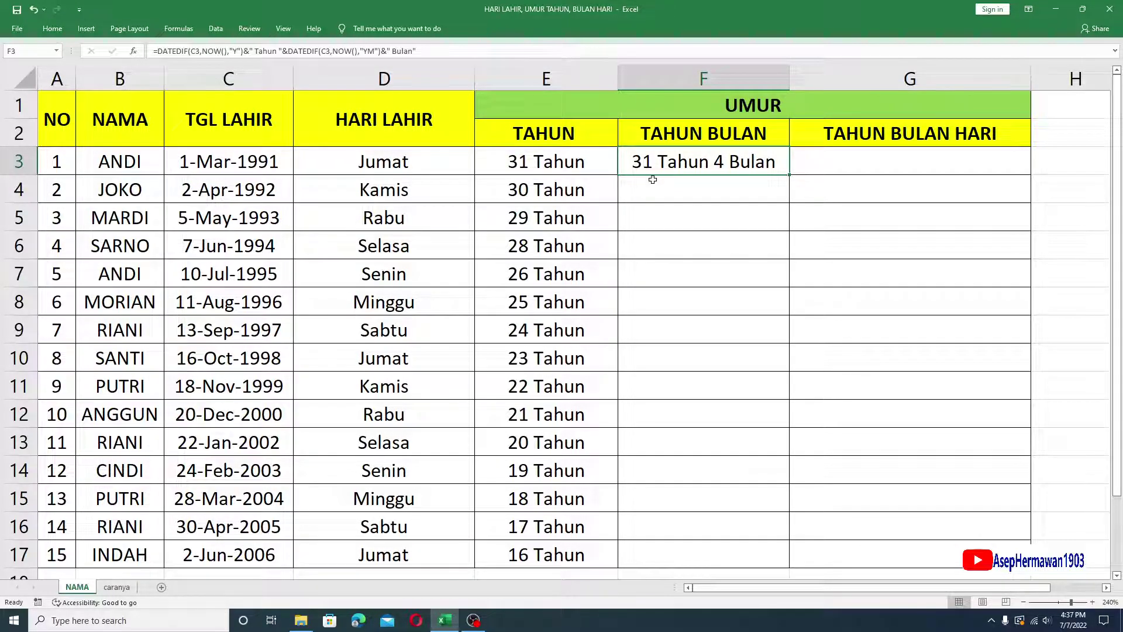
{"action": "left_click", "coordinate": [697, 181]}
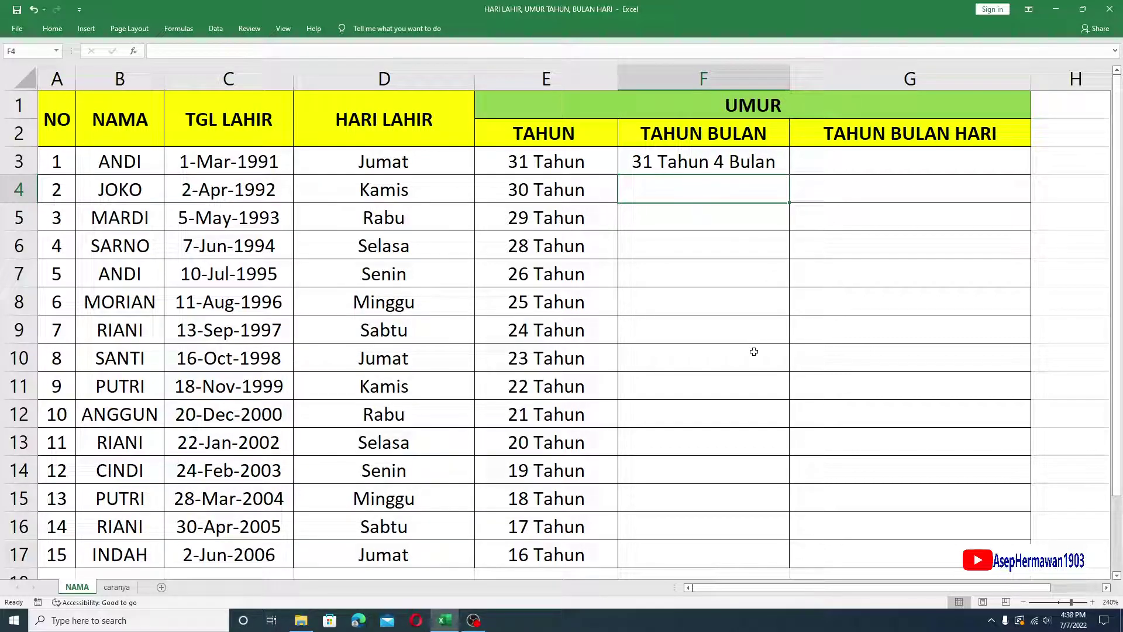
In F4, start a DATEDIF formula giving C4's whole years followed by a " Tahun " label.
{"action": "type", "text": "=DATEDIF"}
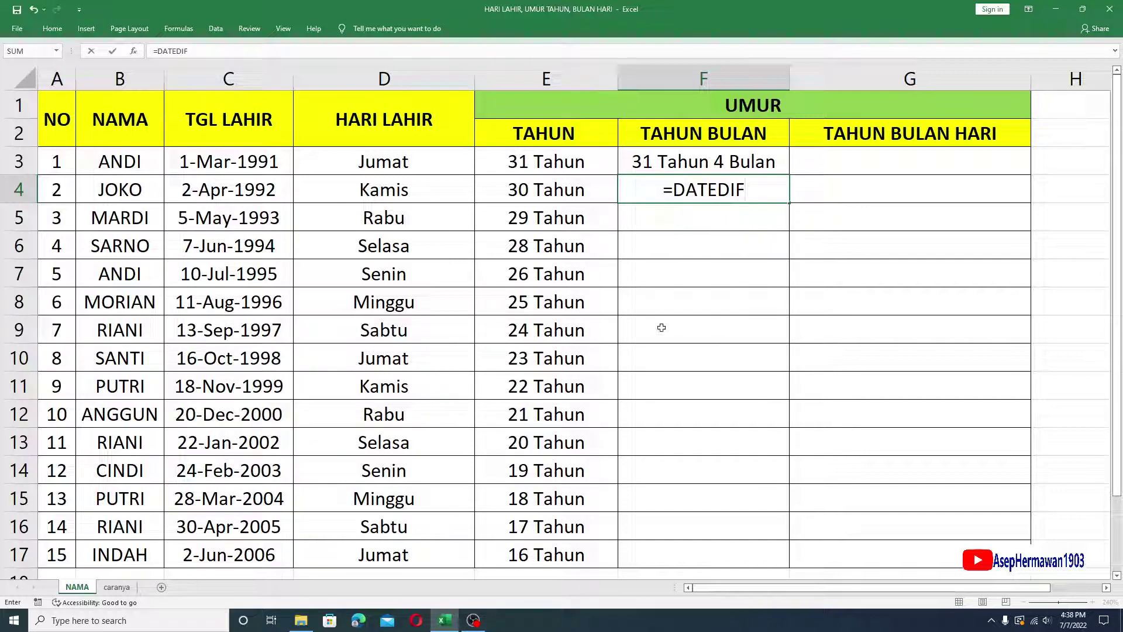
{"action": "type", "text": "("}
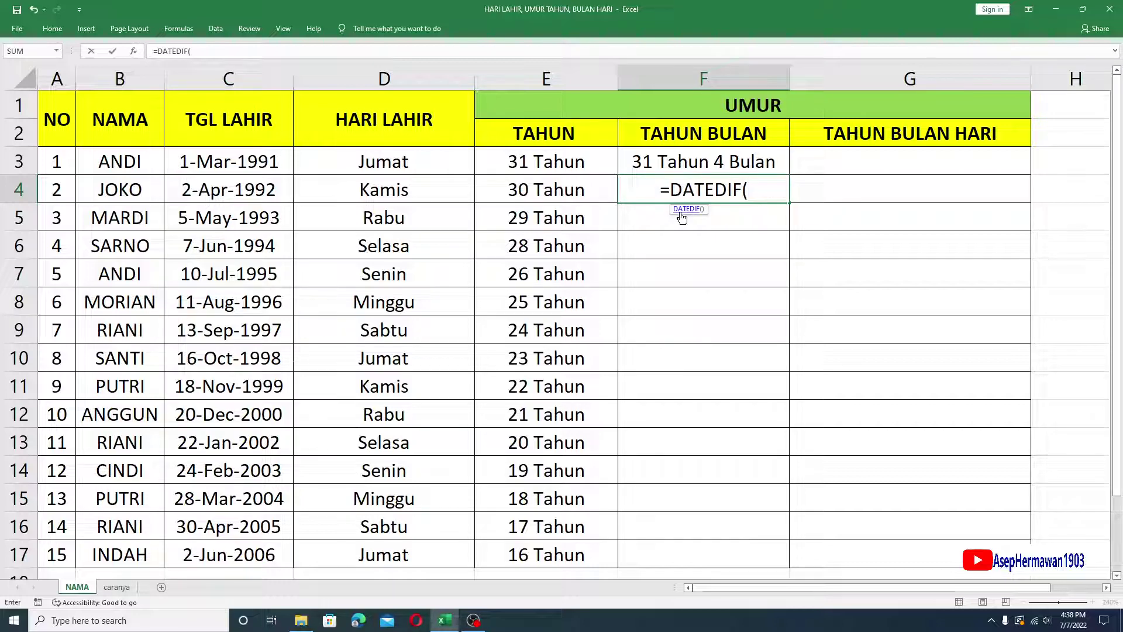
{"action": "left_click", "coordinate": [207, 187]}
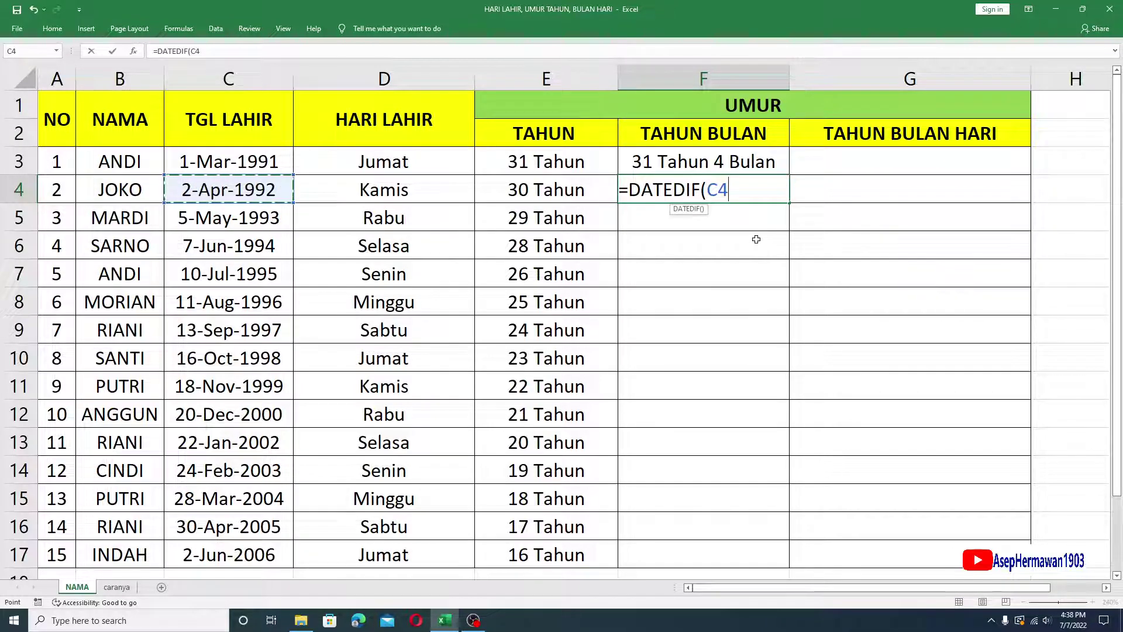
{"action": "type", "text": ","}
{"action": "type", "text": "NO"}
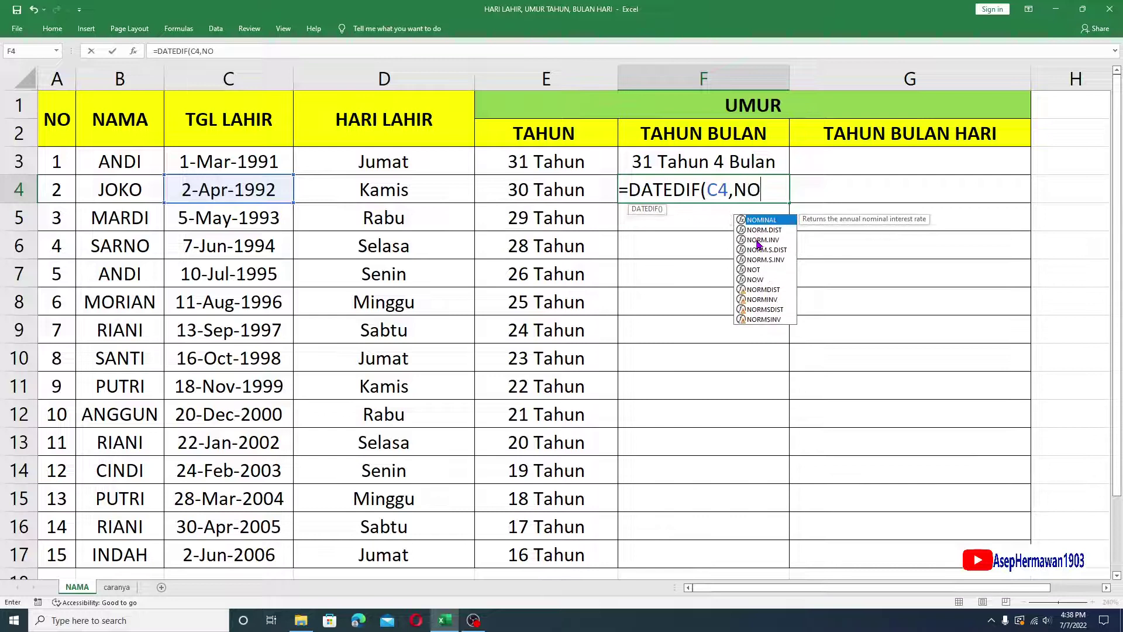
{"action": "type", "text": "W"}
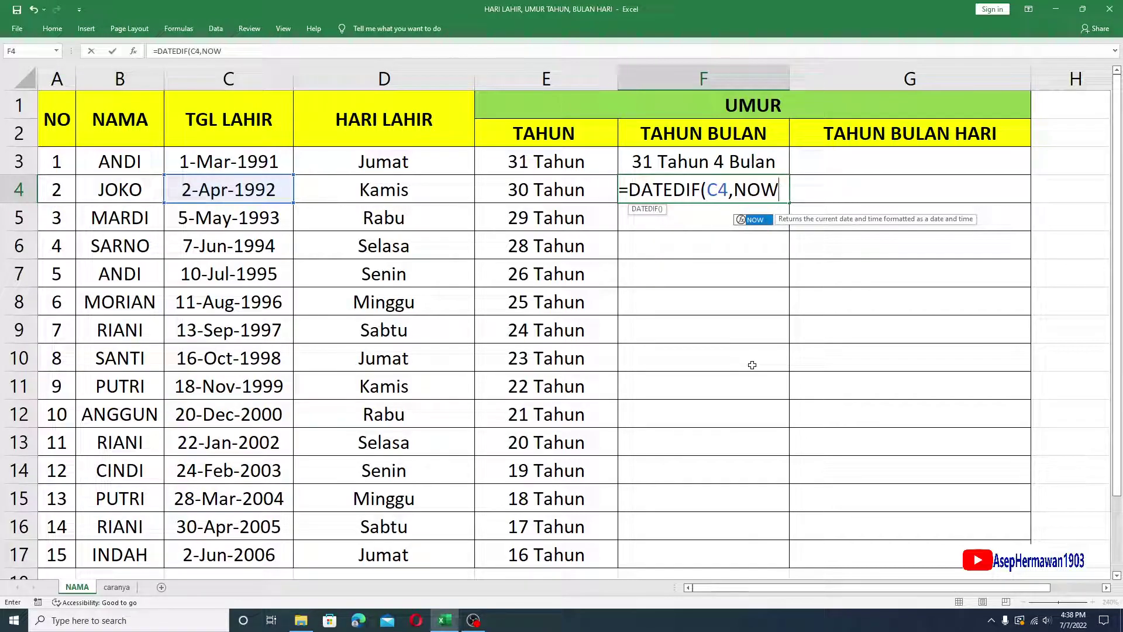
{"action": "type", "text": "()"}
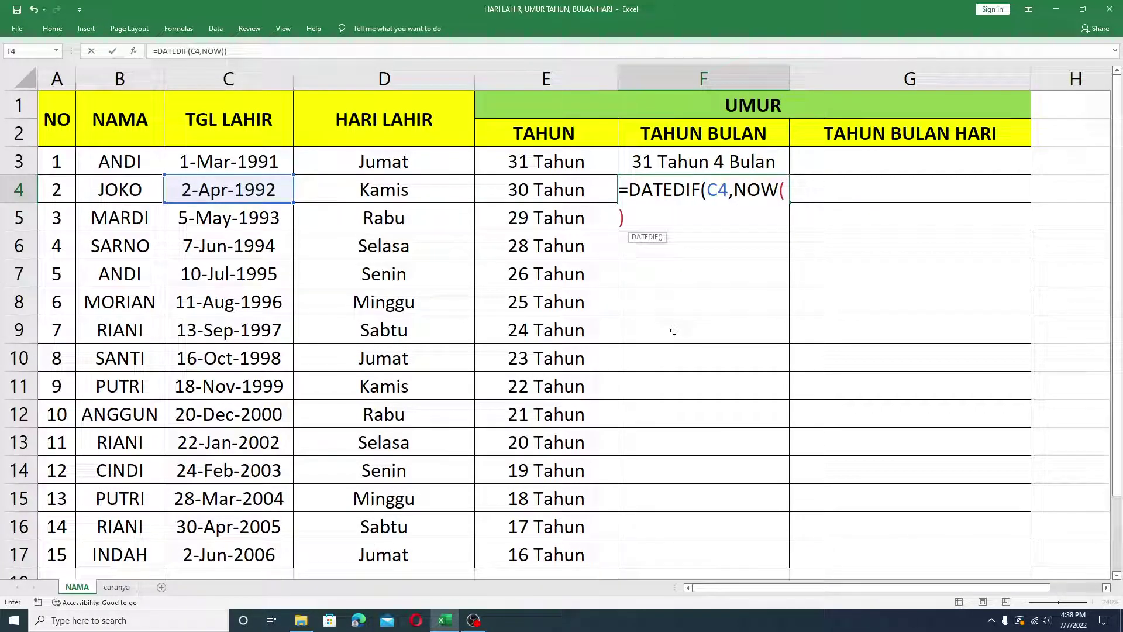
{"action": "type", "text": ","}
{"action": "type", "text": "\""}
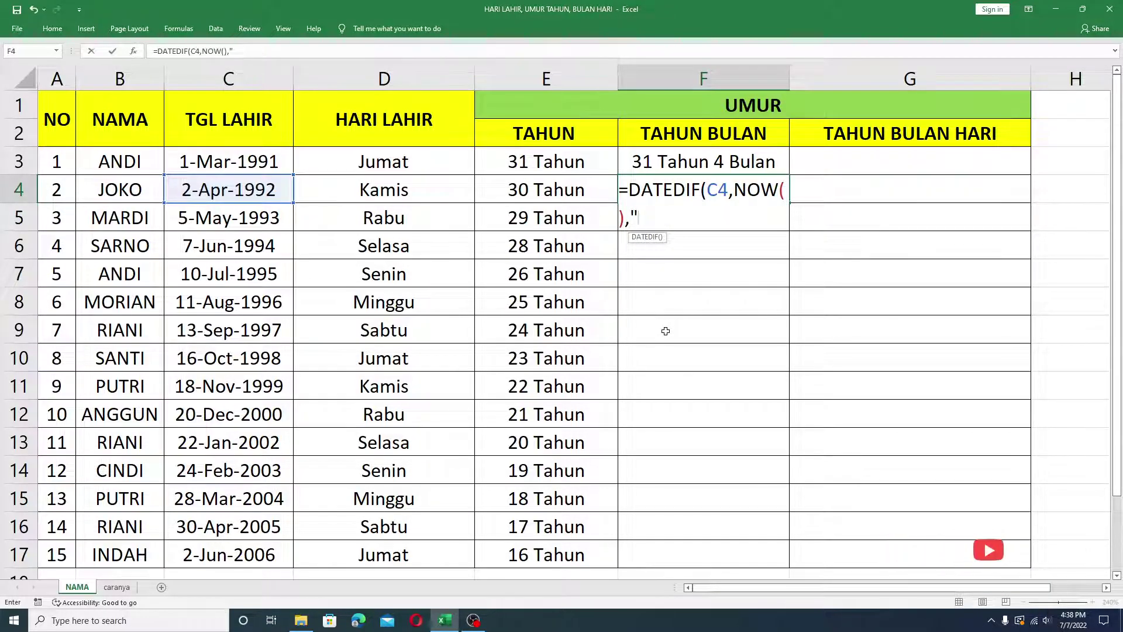
{"action": "type", "text": "Y\""}
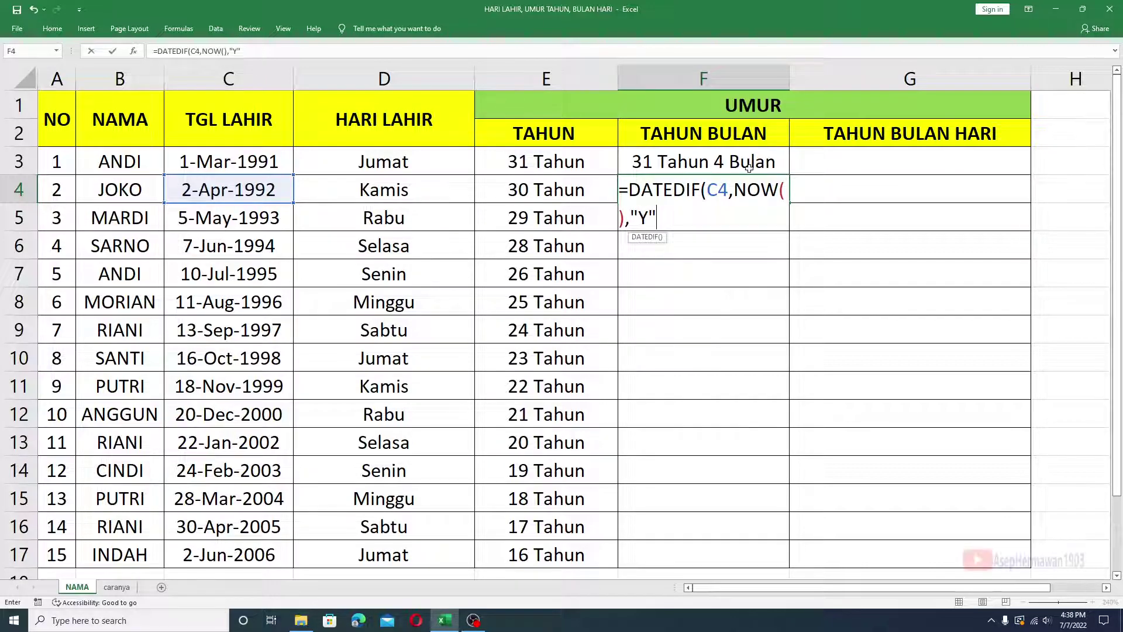
{"action": "type", "text": ")"}
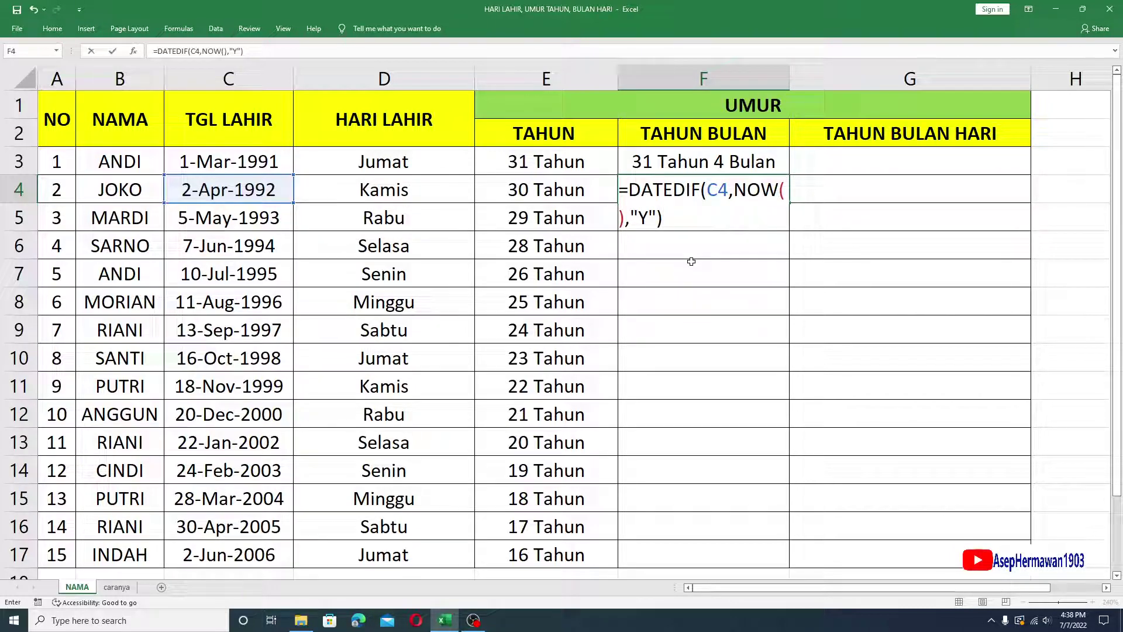
{"action": "type", "text": "&"}
{"action": "type", "text": "\" "}
{"action": "type", "text": "Tahun"}
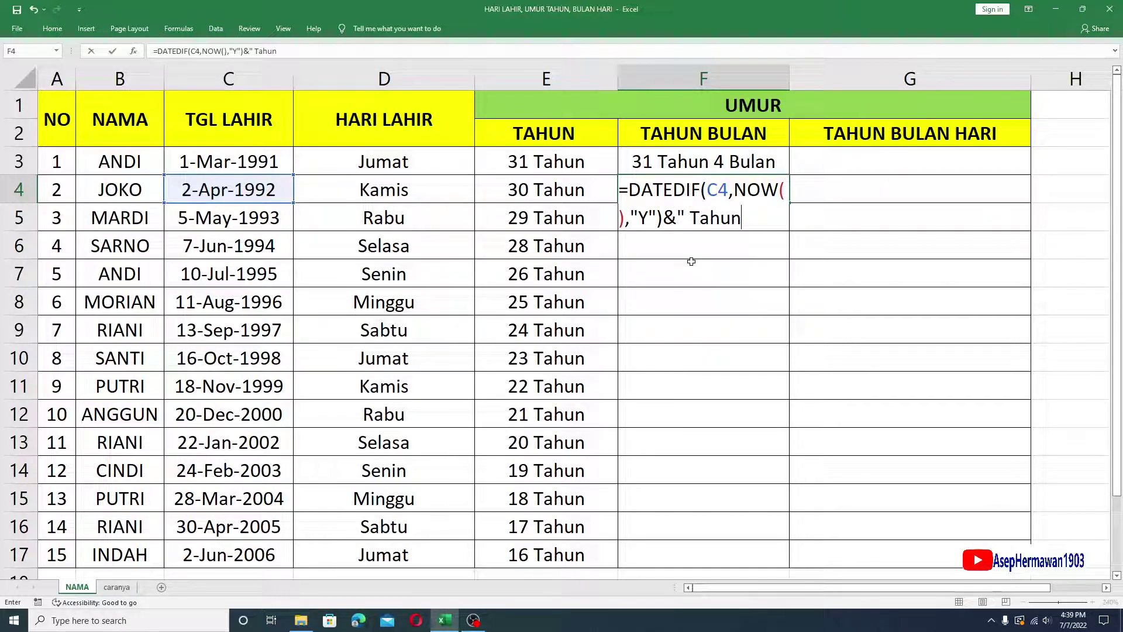
{"action": "type", "text": " \""}
Append C4's remaining months ("YM") with a " Bulan " label so F4 shows 30 Tahun 3 Bulan.
{"action": "type", "text": "&"}
{"action": "type", "text": "DATEDIF("}
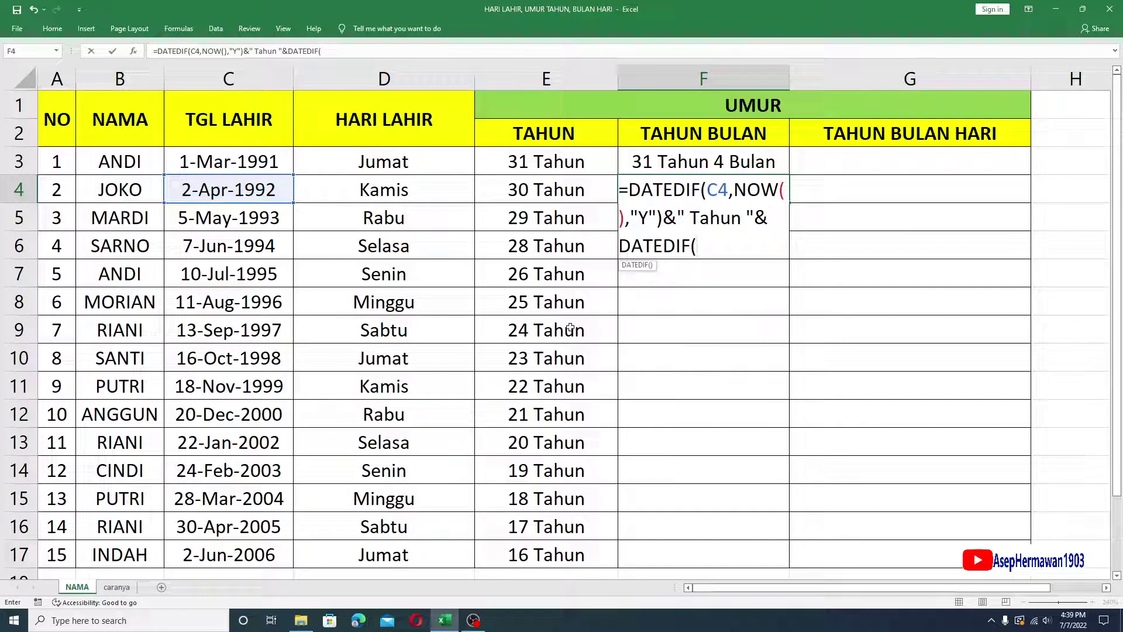
{"action": "left_click", "coordinate": [248, 192]}
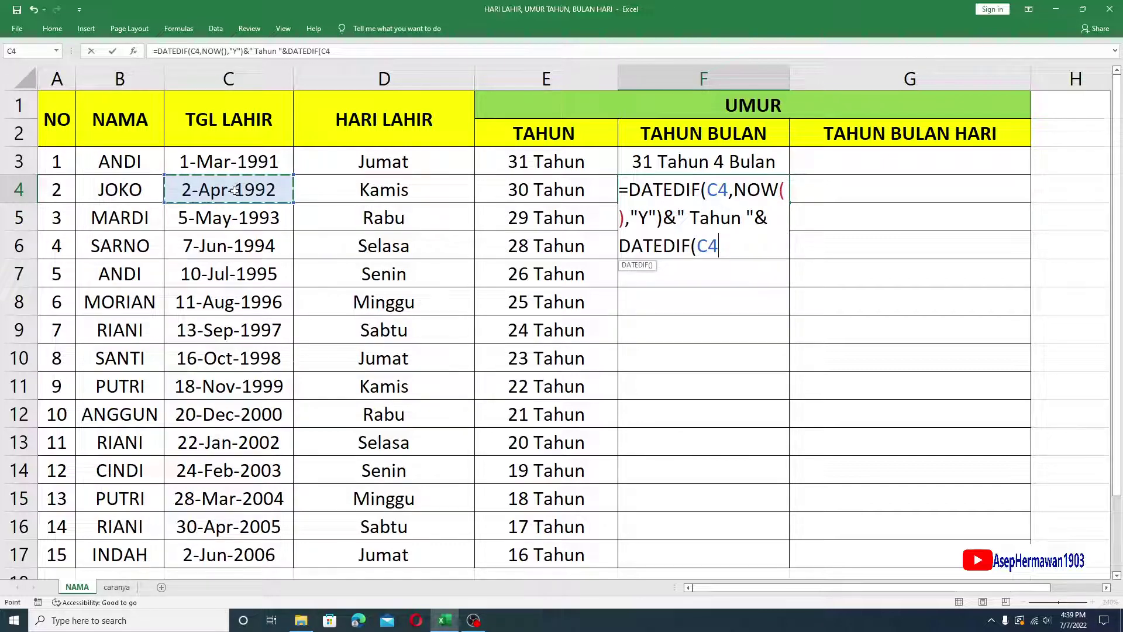
{"action": "type", "text": ","}
{"action": "type", "text": "NOW()"}
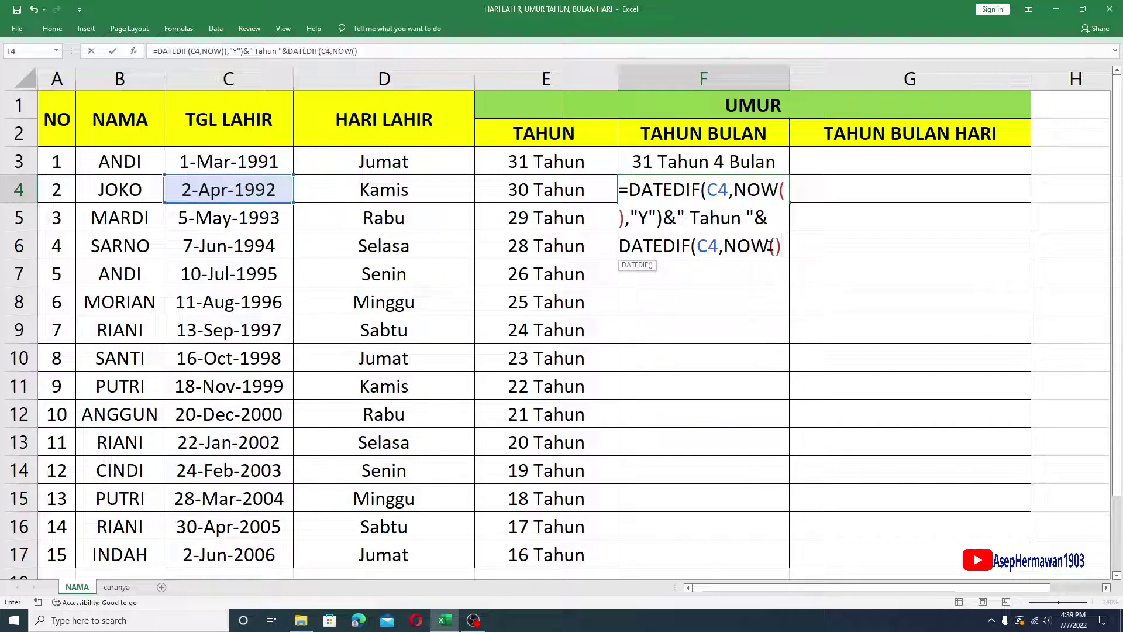
{"action": "type", "text": ","}
{"action": "type", "text": "\""}
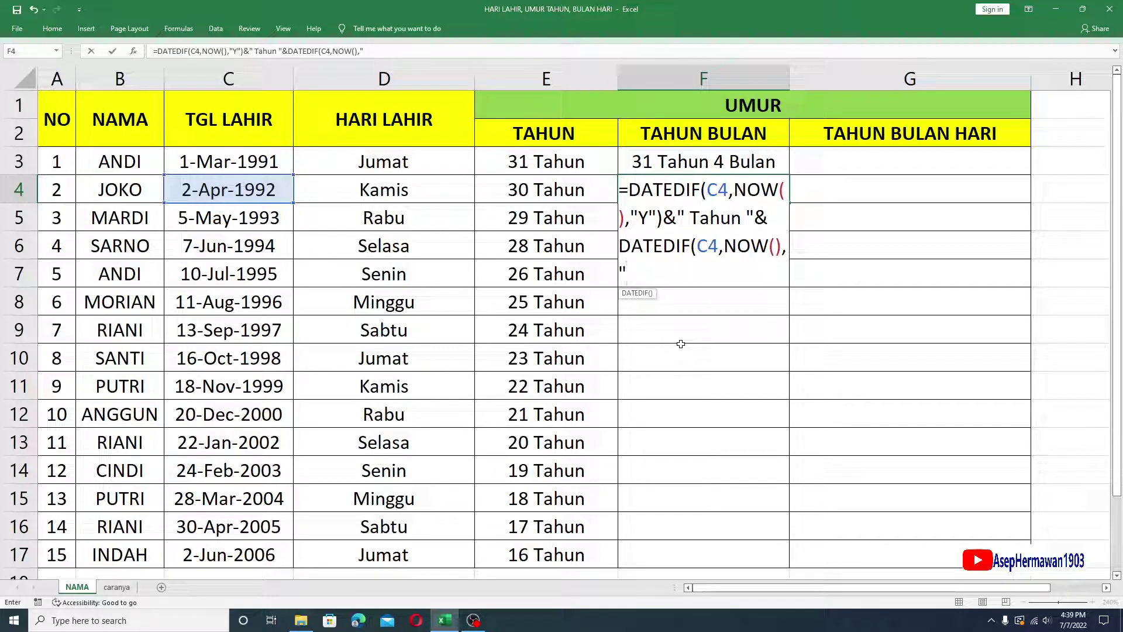
{"action": "type", "text": "YM"}
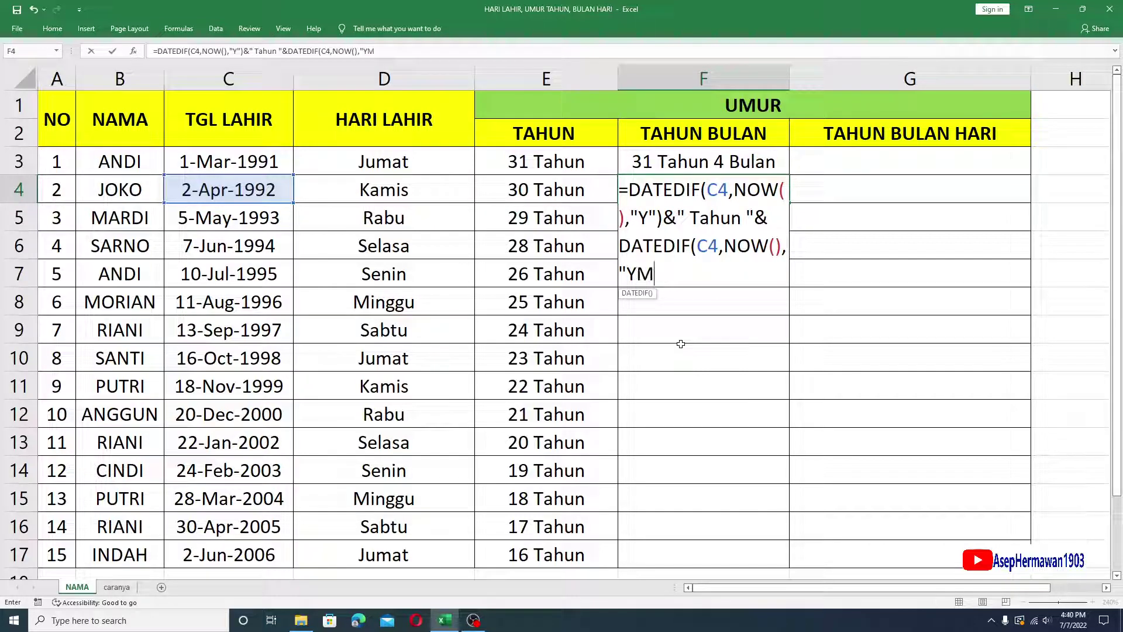
{"action": "type", "text": "\""}
{"action": "type", "text": ")"}
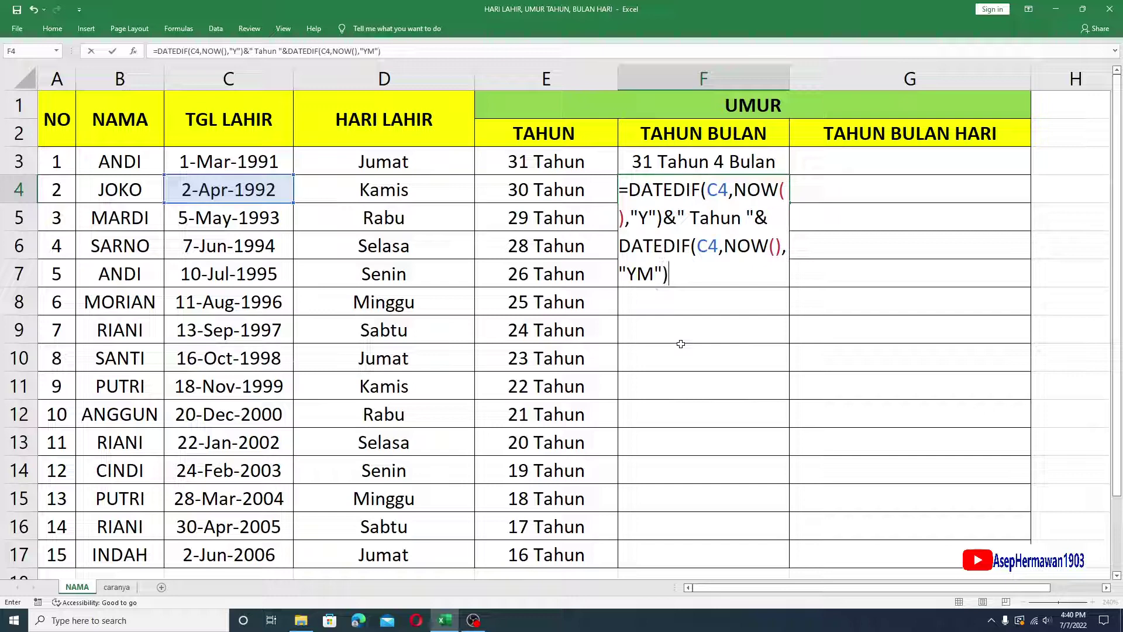
{"action": "type", "text": "&"}
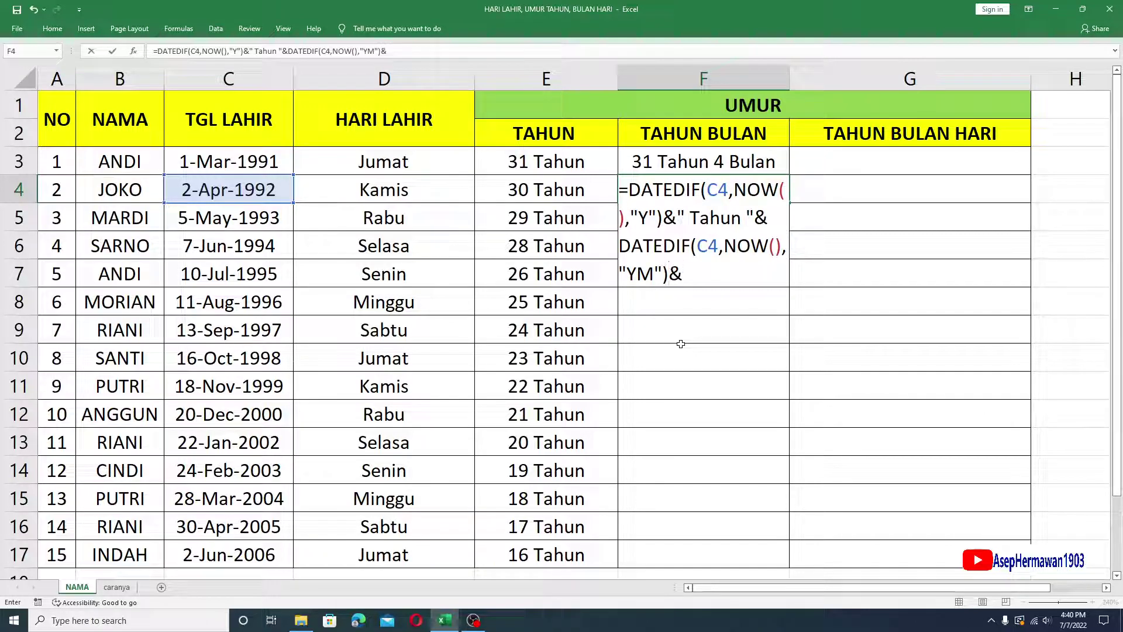
{"action": "type", "text": "\""}
{"action": "type", "text": " Bulan "}
{"action": "type", "text": "\""}
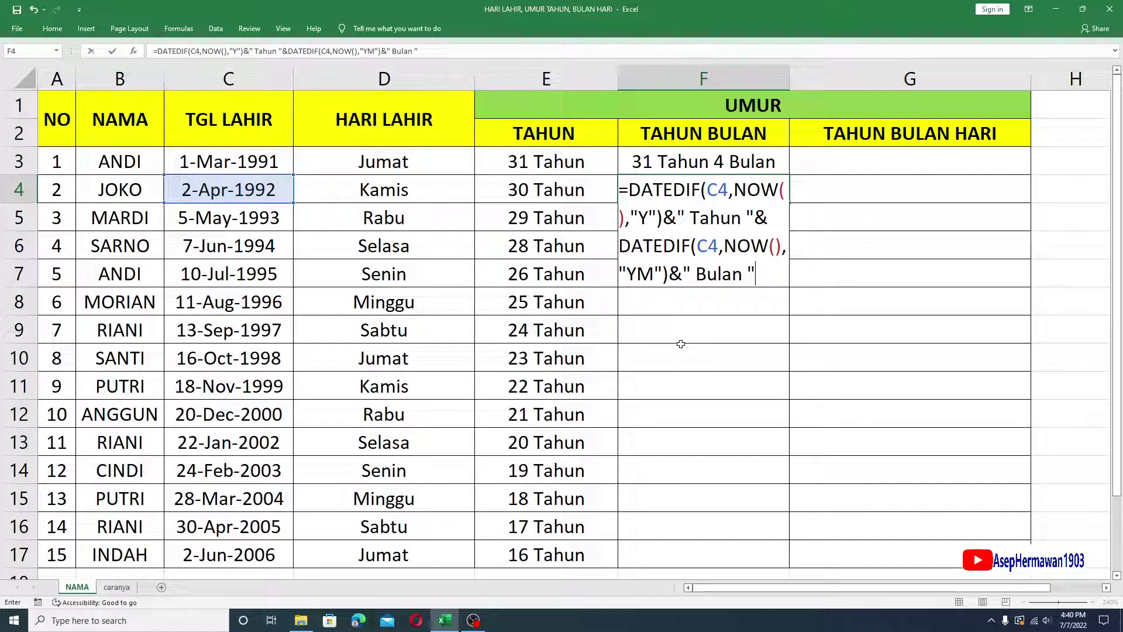
{"action": "key", "text": "Return"}
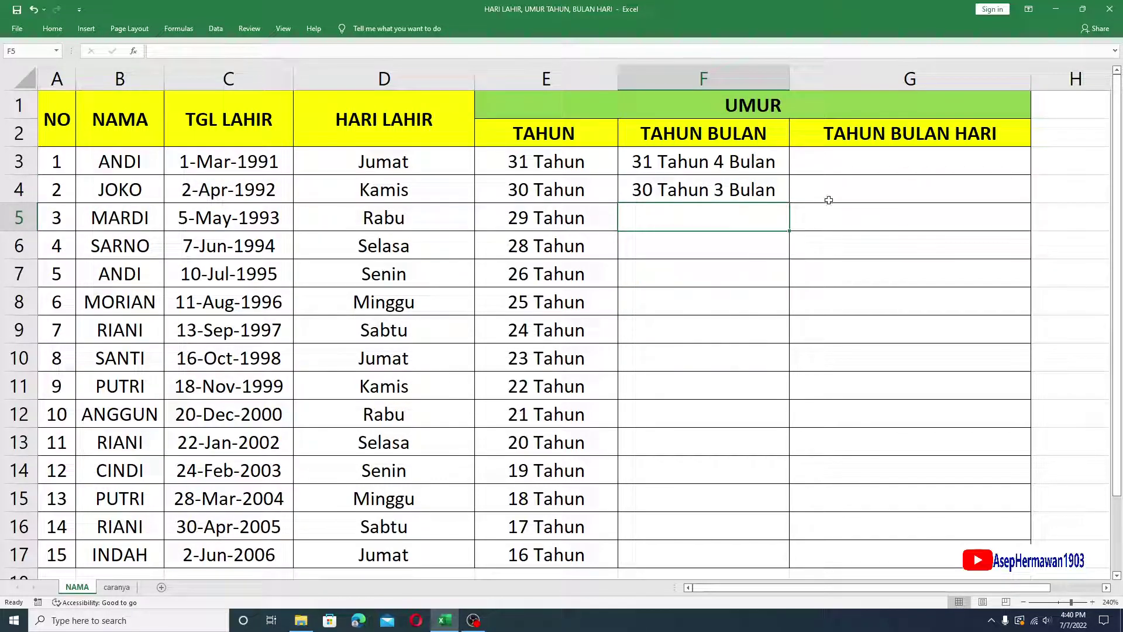
Copy the F4 years-and-months formula down column F to row 17 with the fill handle.
{"action": "left_click", "coordinate": [758, 191]}
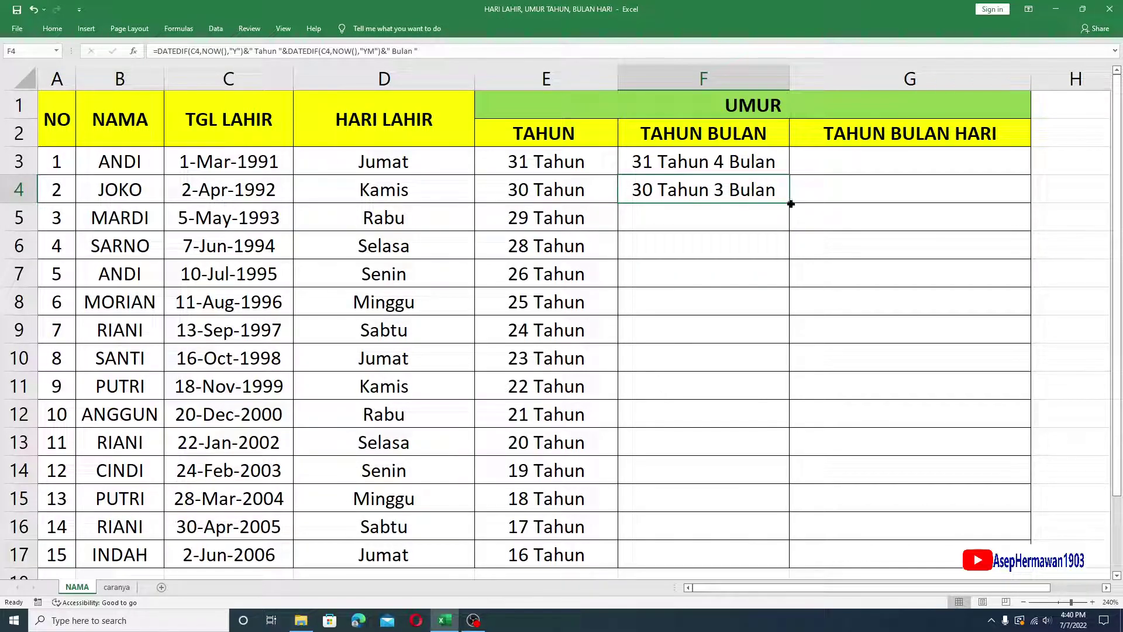
{"action": "double_click", "coordinate": [791, 202]}
{"action": "left_click", "coordinate": [702, 290]}
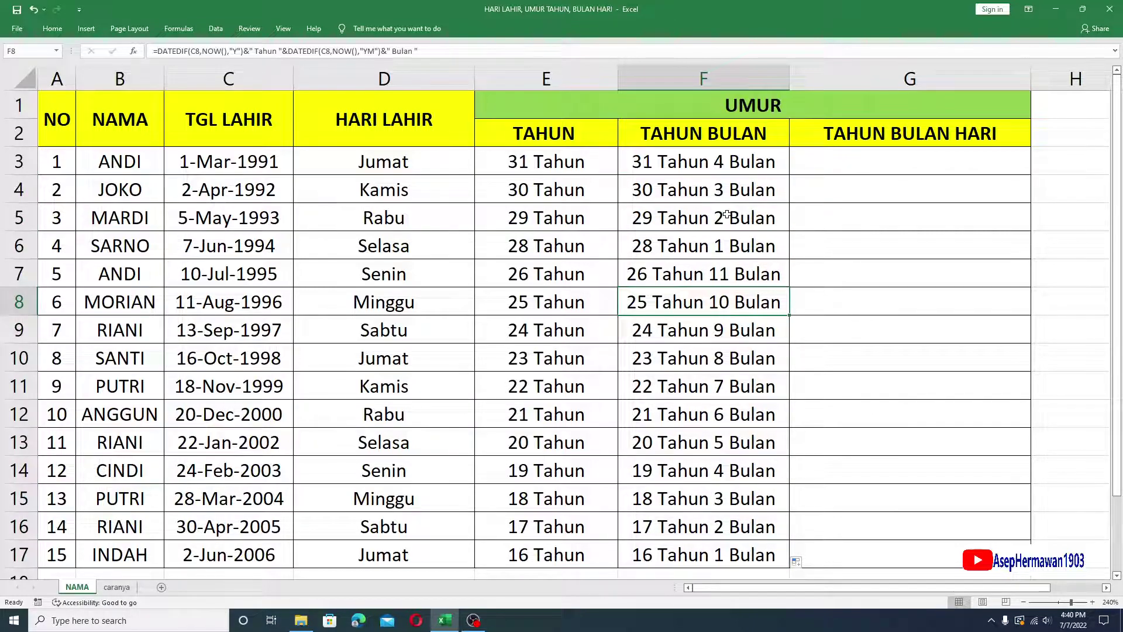
{"action": "left_click", "coordinate": [729, 168]}
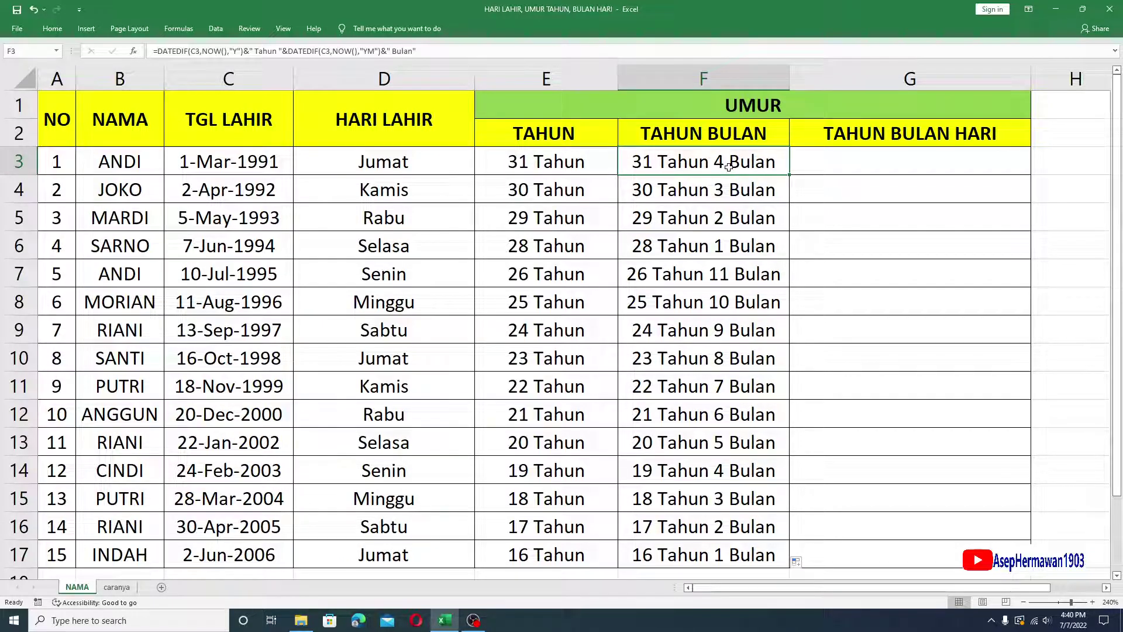
Select G3, the first TAHUN BULAN HARI cell, and begin typing a DATEDIF formula.
{"action": "left_click", "coordinate": [880, 161]}
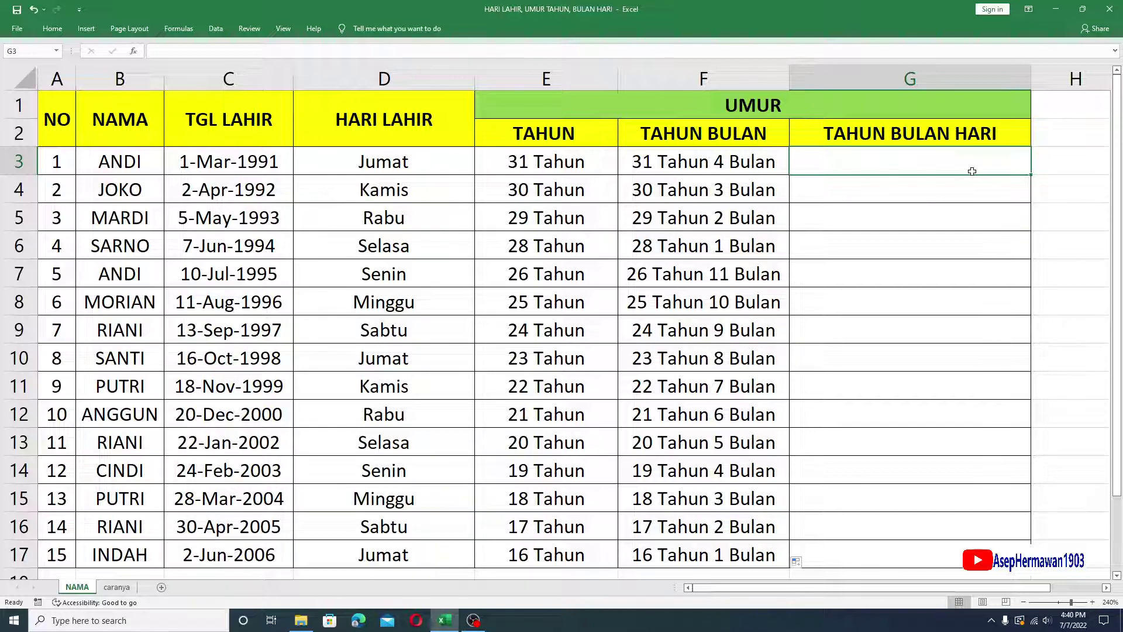
{"action": "left_click", "coordinate": [939, 274]}
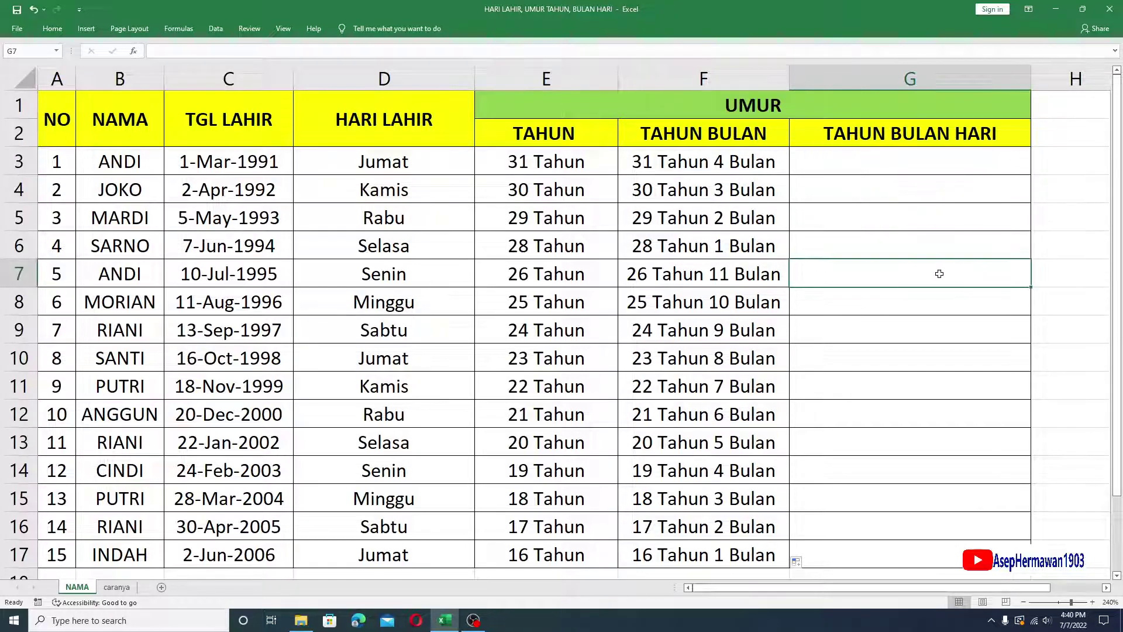
{"action": "left_click", "coordinate": [896, 161]}
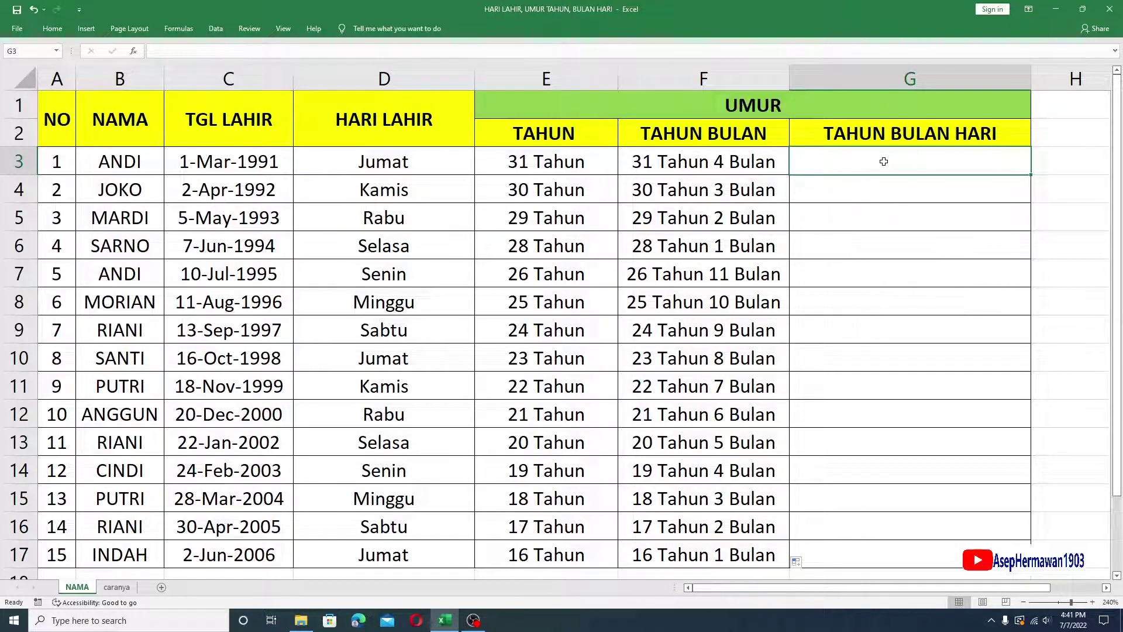
{"action": "left_click", "coordinate": [733, 162]}
{"action": "left_click", "coordinate": [879, 159]}
{"action": "type", "text": "="}
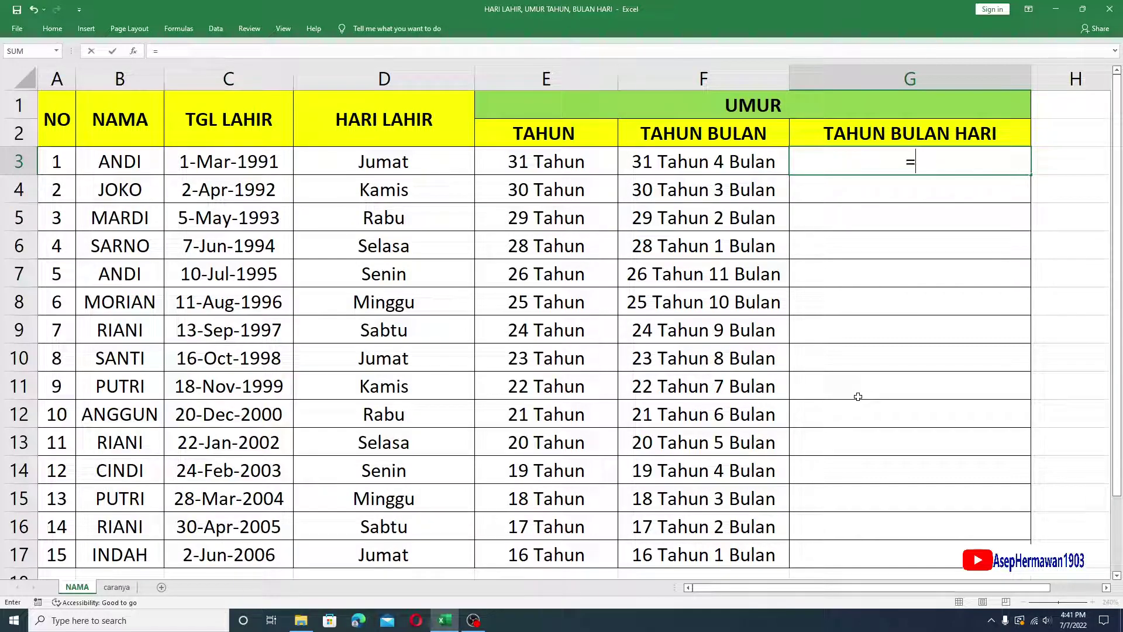
{"action": "type", "text": "DATE"}
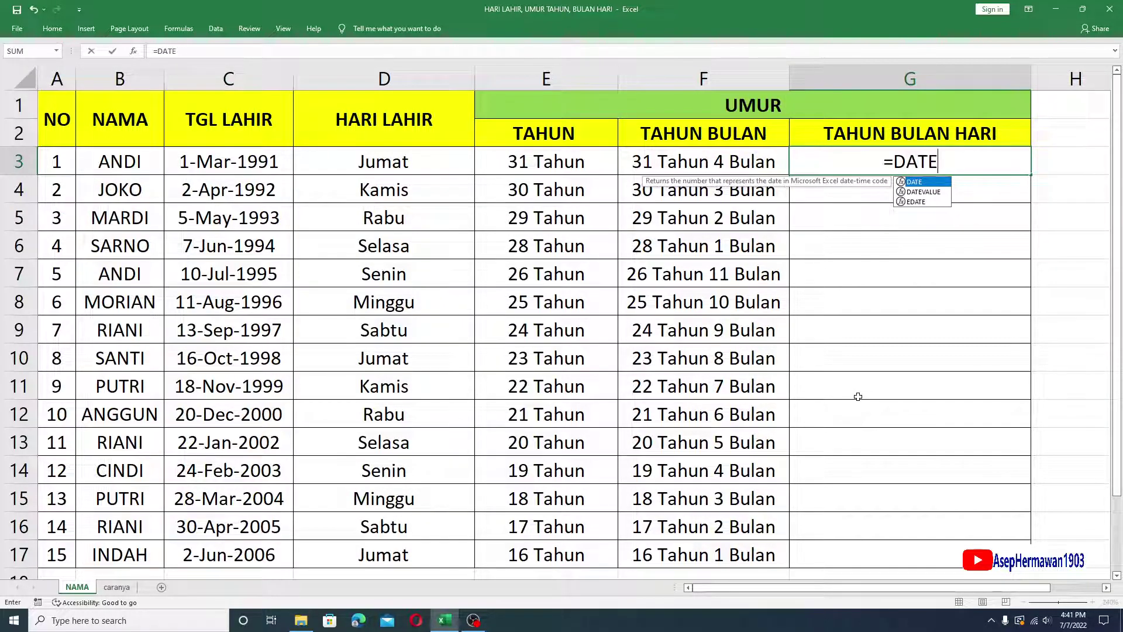
{"action": "type", "text": "DI"}
Write =DATEDIF(C3,NOW(),"Y")&" Tahun " in G3 and open a second datedif( for the months.
{"action": "key", "text": "BackSpace"}
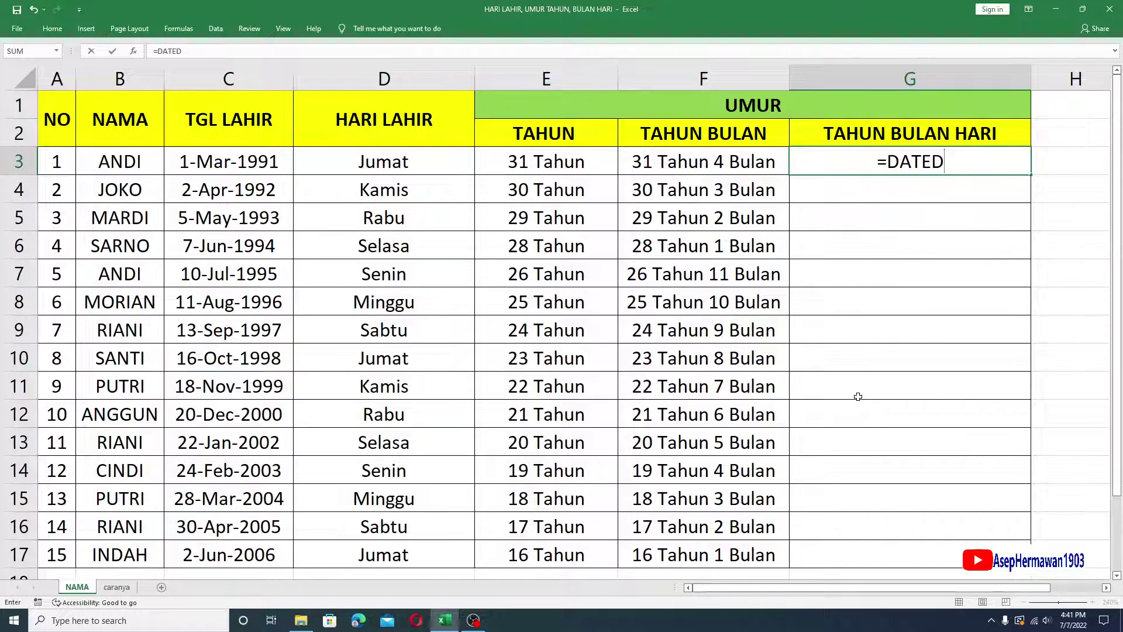
{"action": "key", "text": "BackSpace"}
{"action": "type", "text": "DIF"}
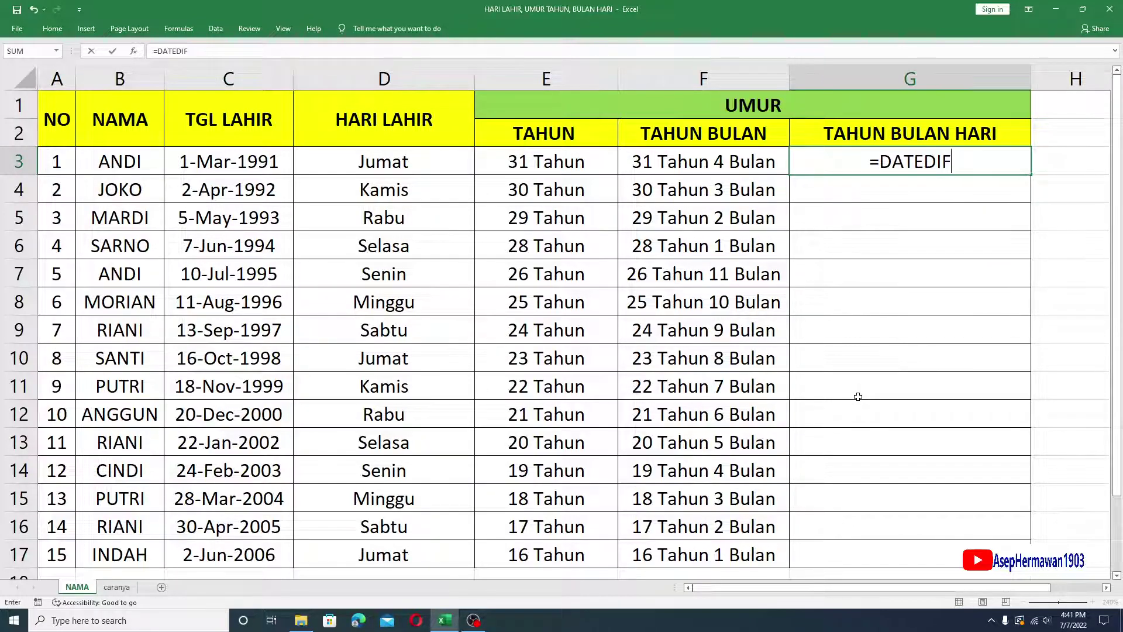
{"action": "type", "text": "("}
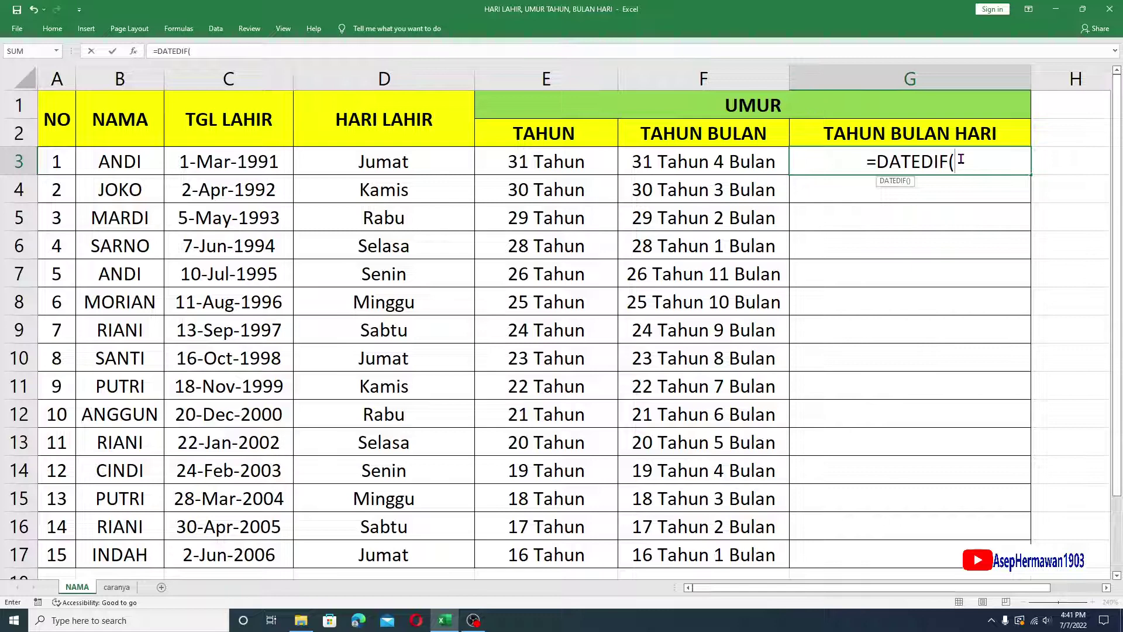
{"action": "left_click", "coordinate": [267, 162]}
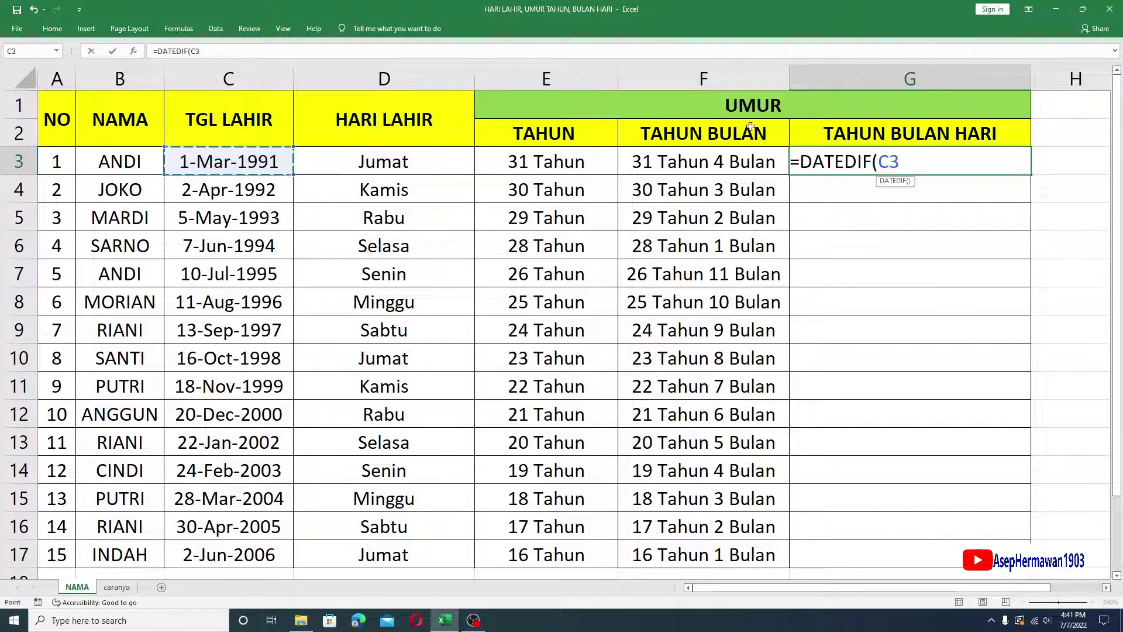
{"action": "type", "text": ","}
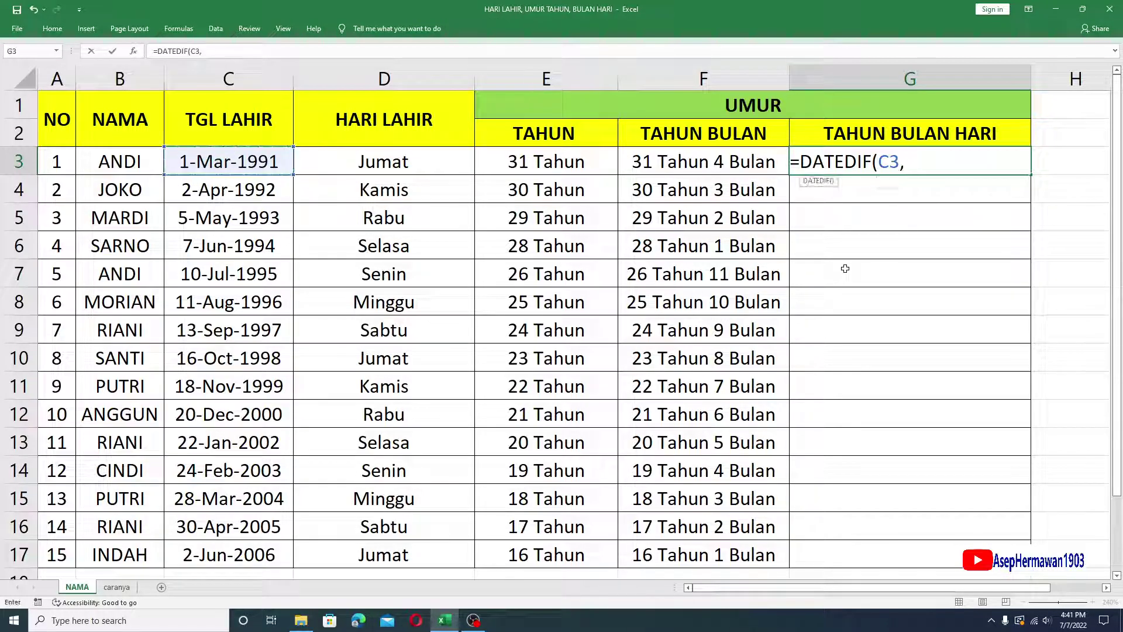
{"action": "type", "text": "NOW"}
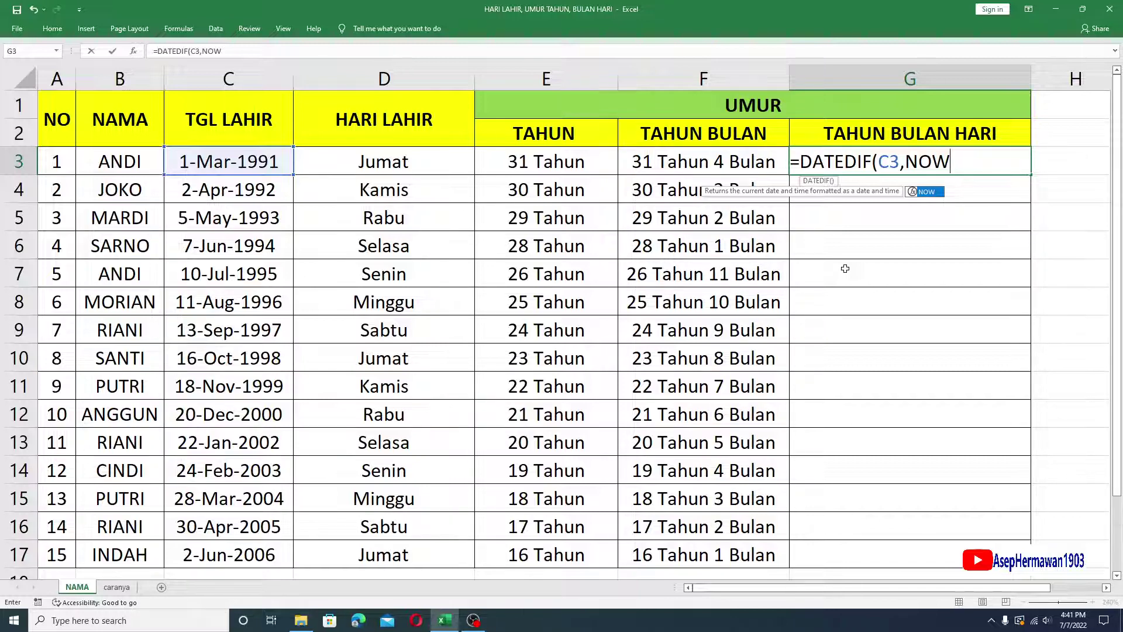
{"action": "type", "text": "()"}
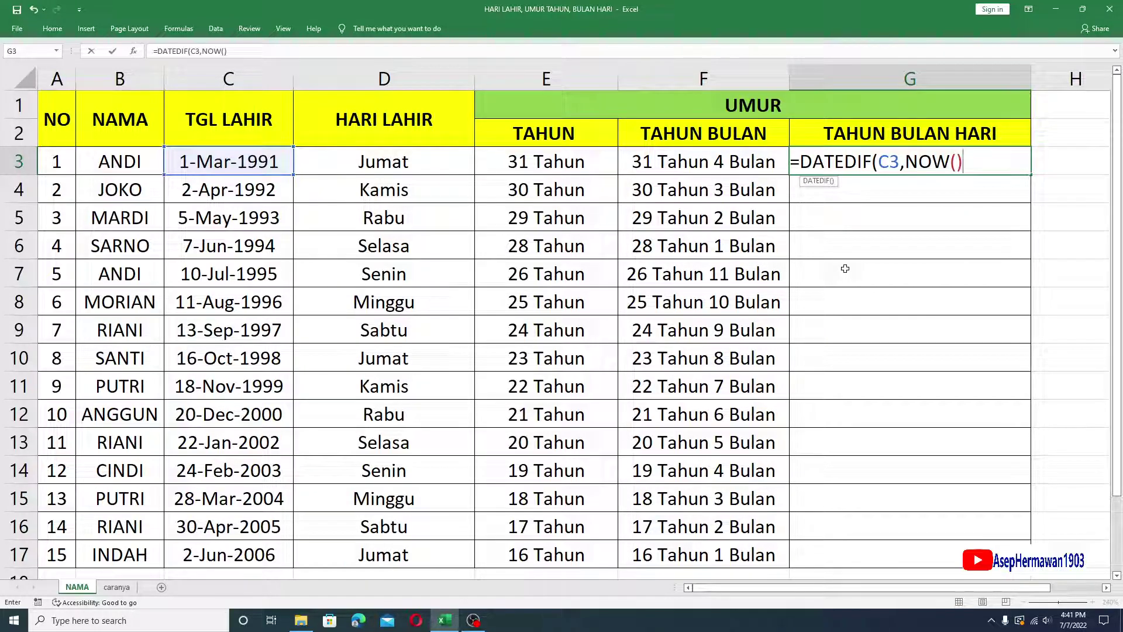
{"action": "type", "text": ","}
{"action": "type", "text": "\""}
{"action": "type", "text": "Y\""}
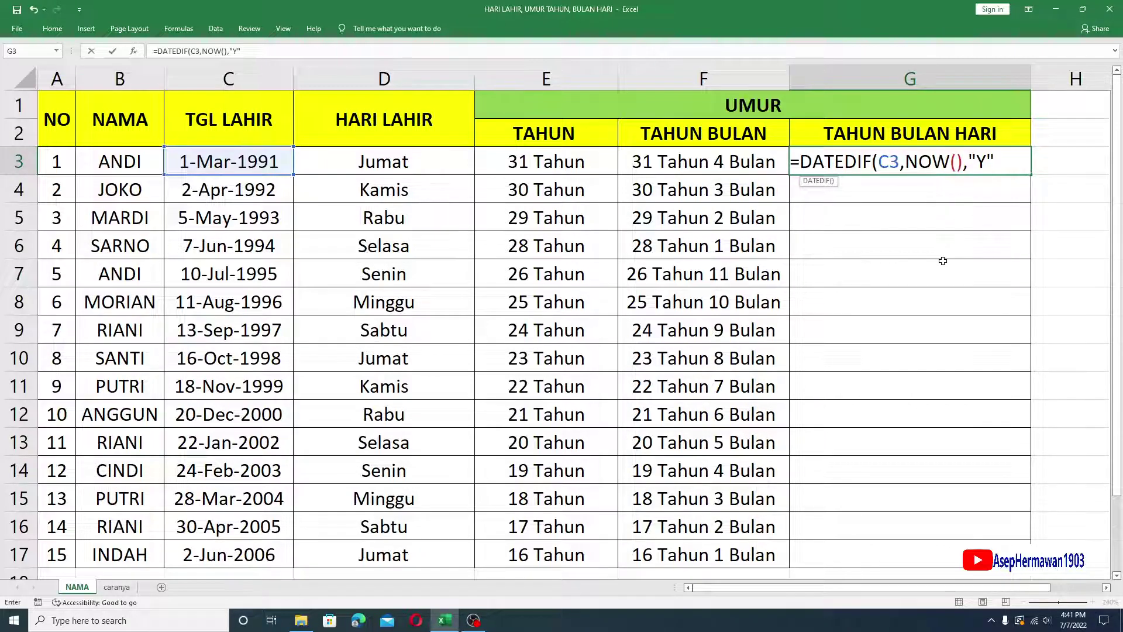
{"action": "type", "text": ")"}
{"action": "type", "text": "&\" Tahun"}
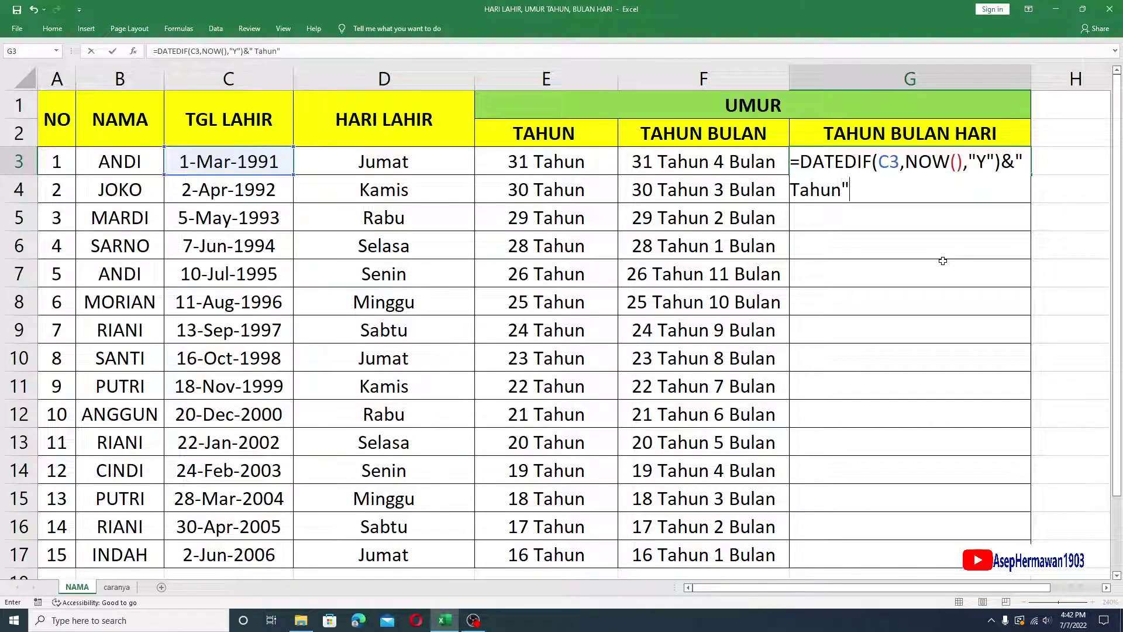
{"action": "type", "text": " \""}
{"action": "type", "text": "&"}
{"action": "type", "text": "datedif("}
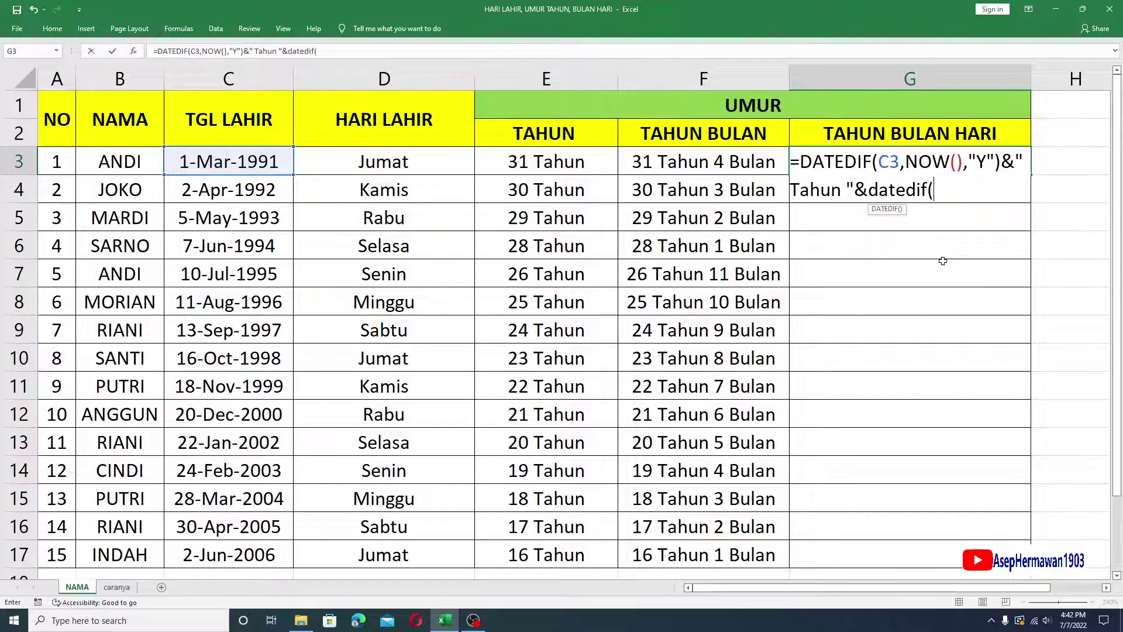
Add datedif(C3,now(),"YM")&" Bulan " to G3 and start a third datedif on C3 for days.
{"action": "left_click", "coordinate": [263, 155]}
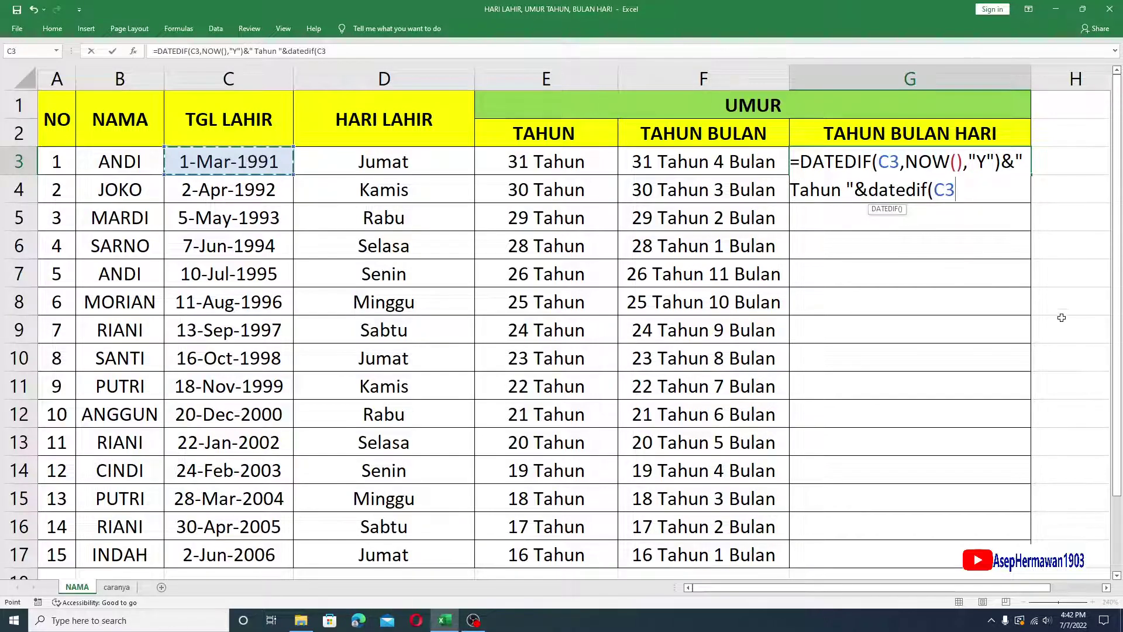
{"action": "type", "text": ","}
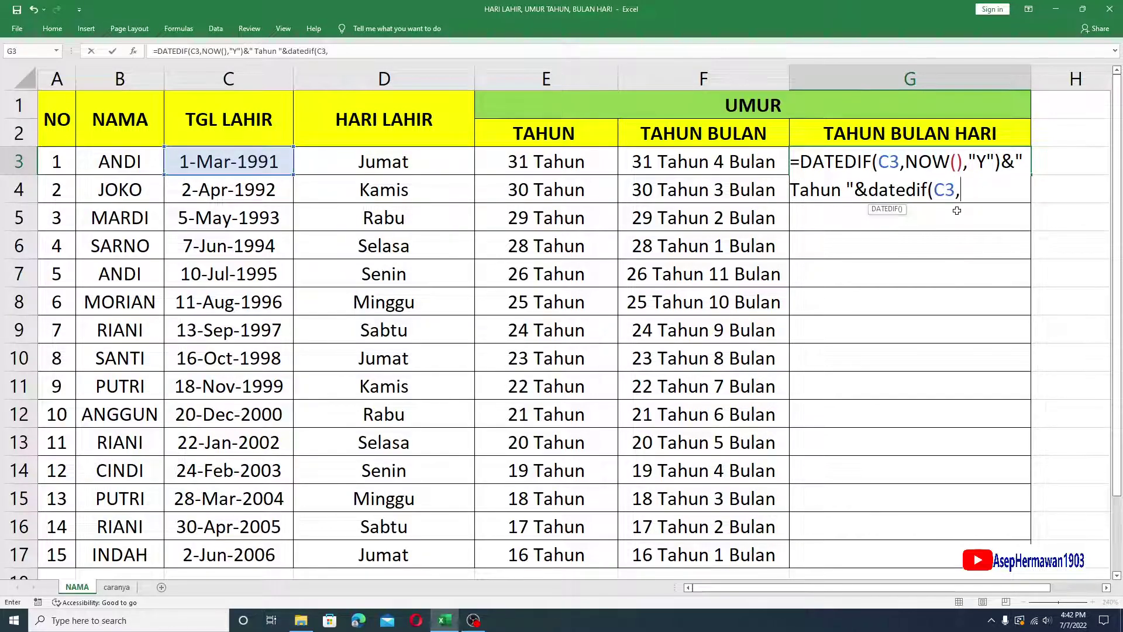
{"action": "type", "text": "now"}
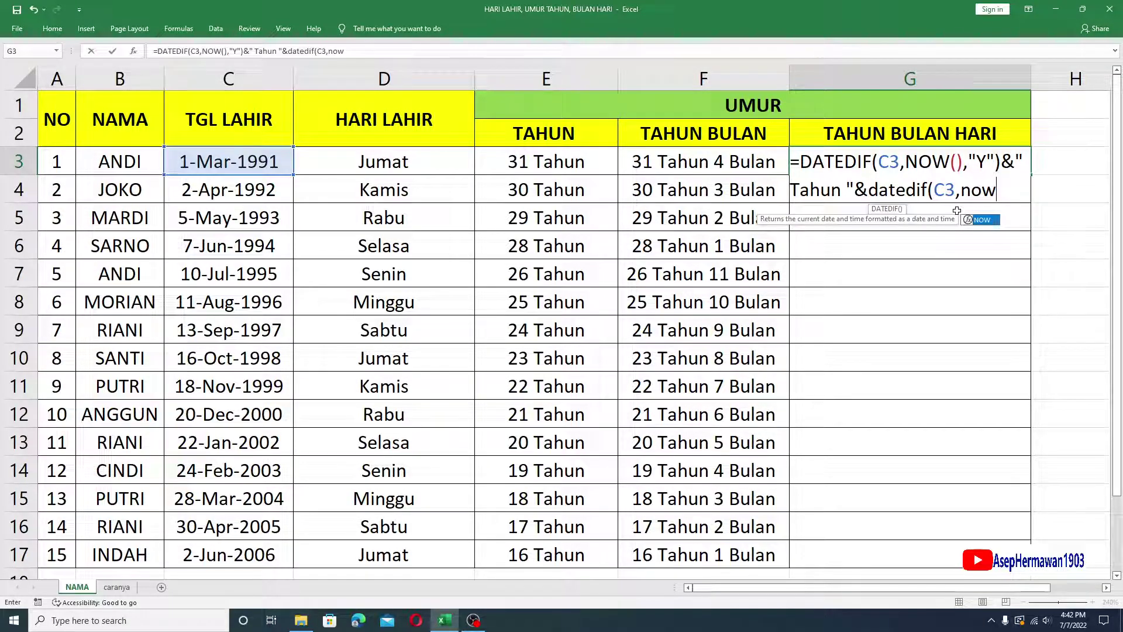
{"action": "type", "text": "())"}
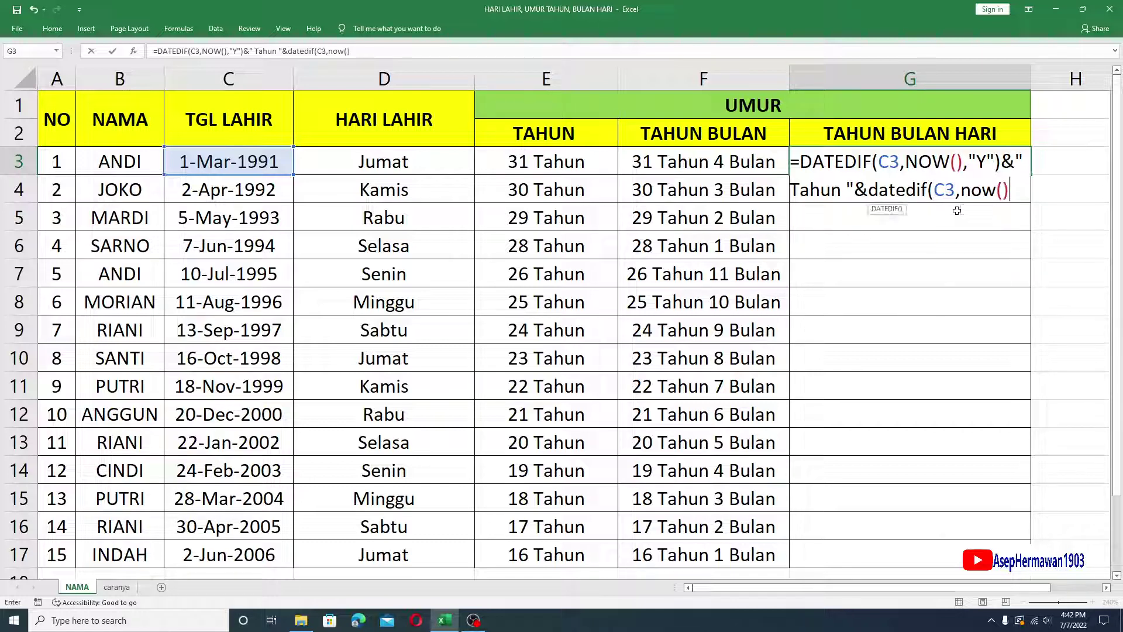
{"action": "type", "text": ","}
{"action": "type", "text": "\""}
{"action": "type", "text": "YM"}
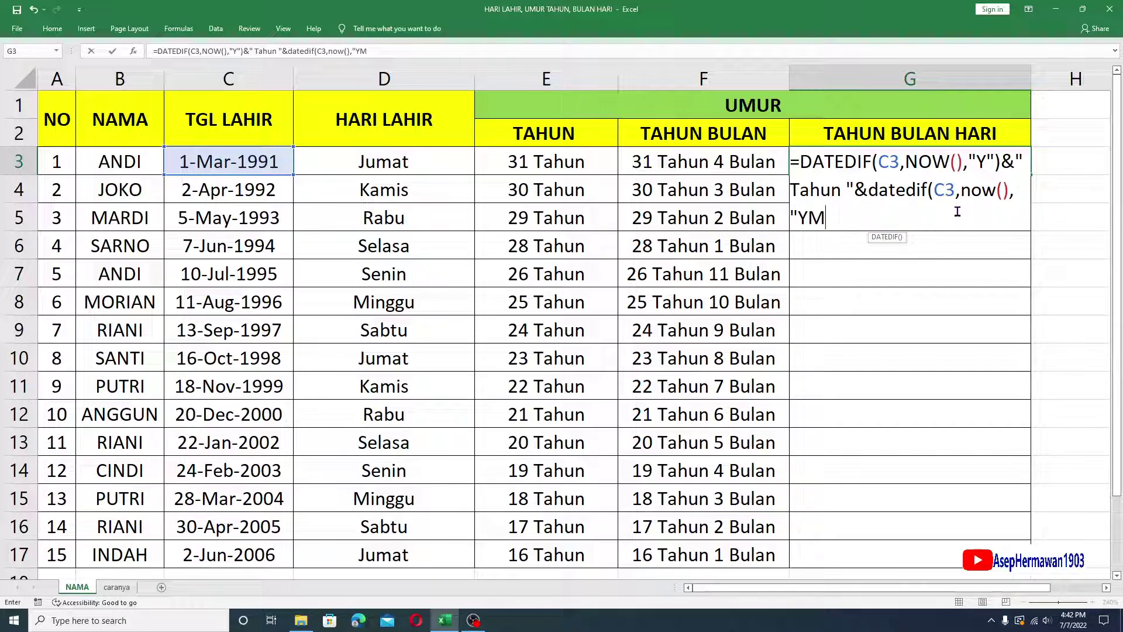
{"action": "type", "text": "\""}
{"action": "type", "text": ")"}
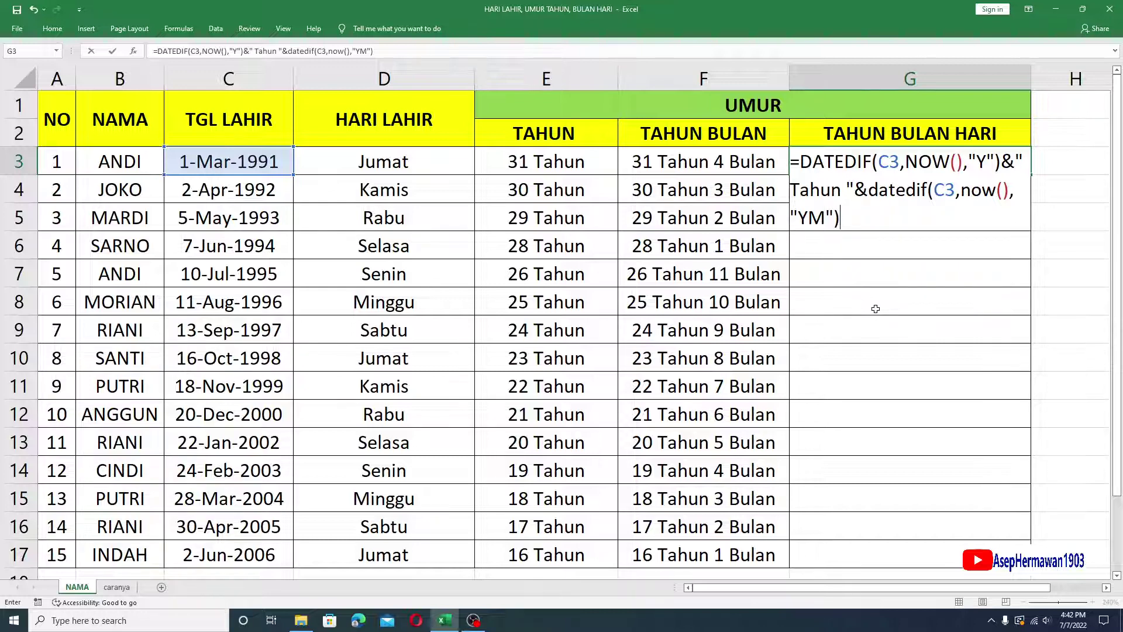
{"action": "type", "text": "&\"bu"}
{"action": "key", "text": "BackSpace"}
{"action": "key", "text": "BackSpace"}
{"action": "type", "text": "Bulan "}
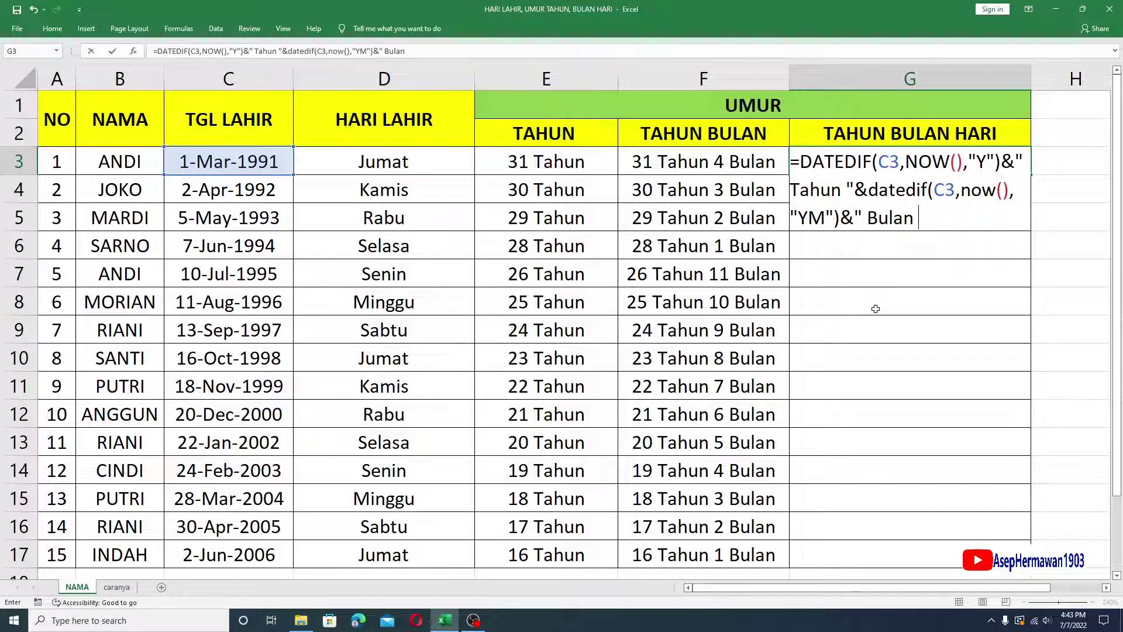
{"action": "type", "text": "\""}
{"action": "type", "text": "&"}
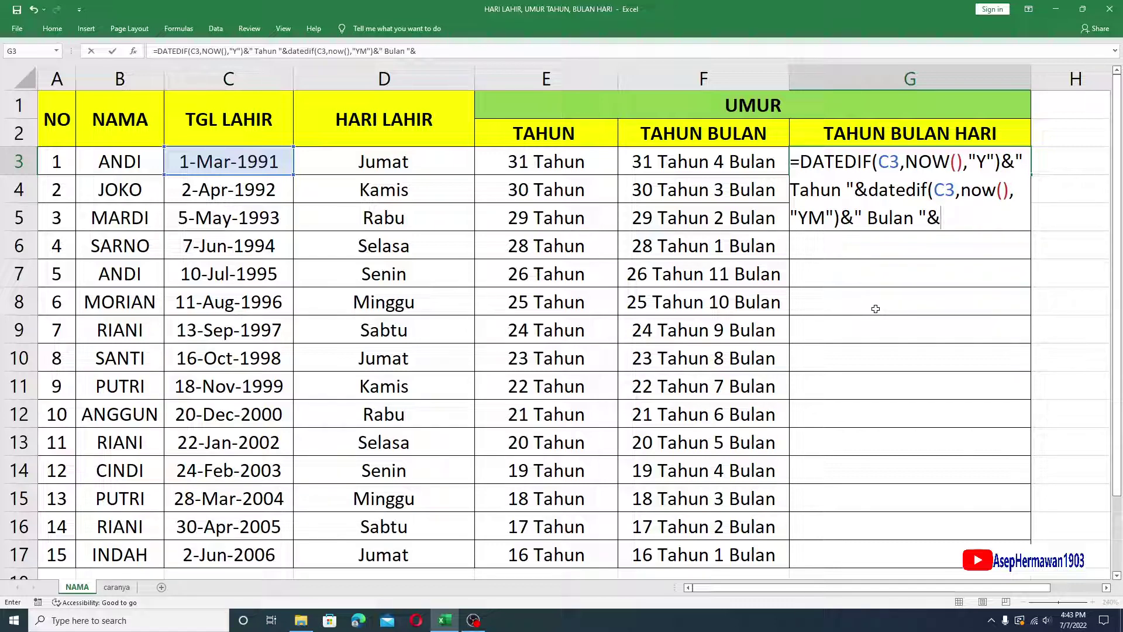
{"action": "type", "text": "date"}
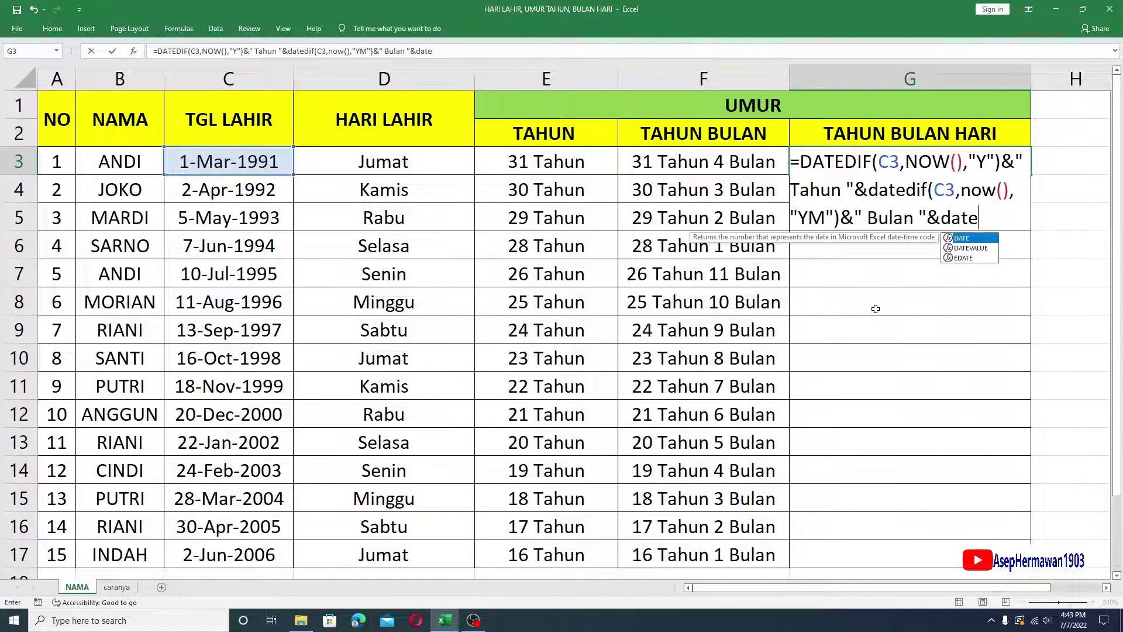
{"action": "type", "text": "dif("}
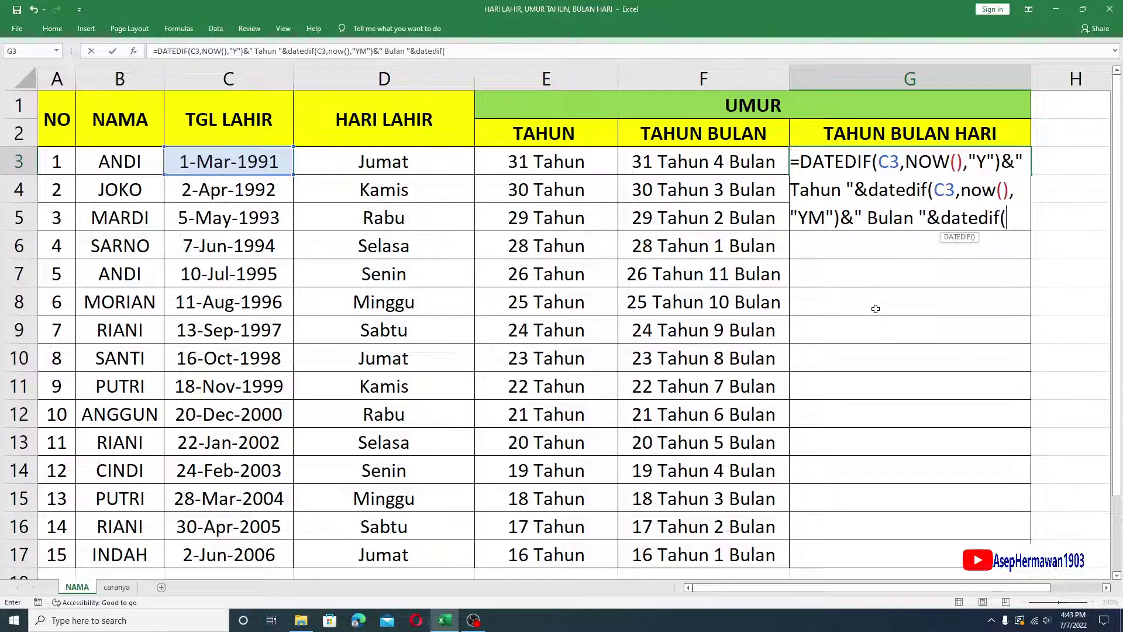
{"action": "left_click", "coordinate": [241, 162]}
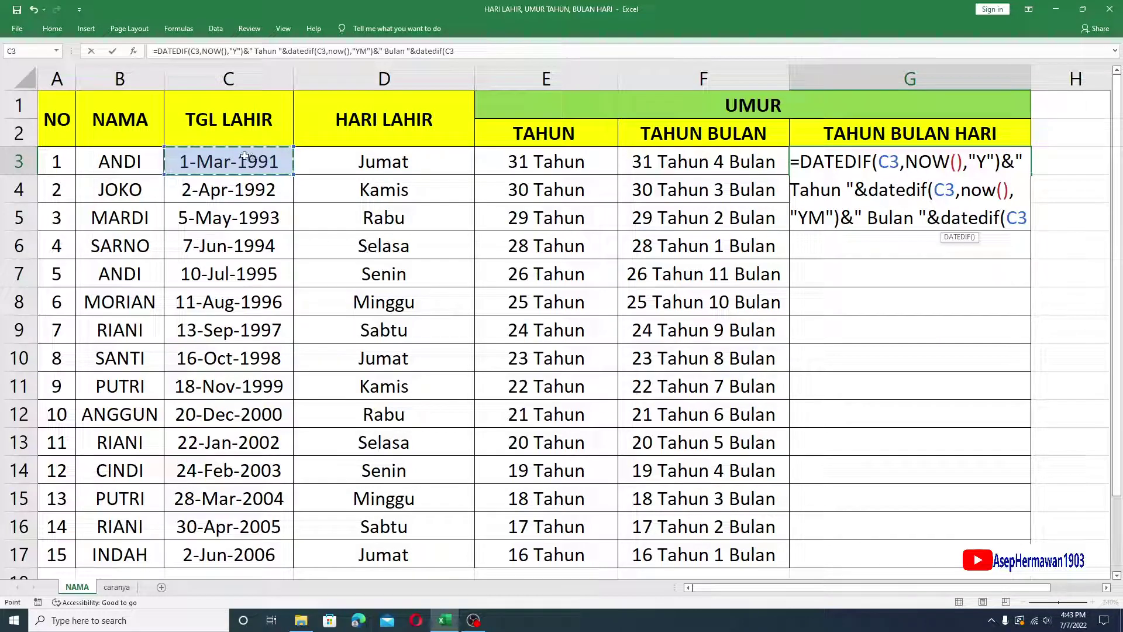
Complete G3 with the "MD" days part and " Hari " label, showing 31 Tahun 4 Bulan 6 Hari.
{"action": "type", "text": ",now"}
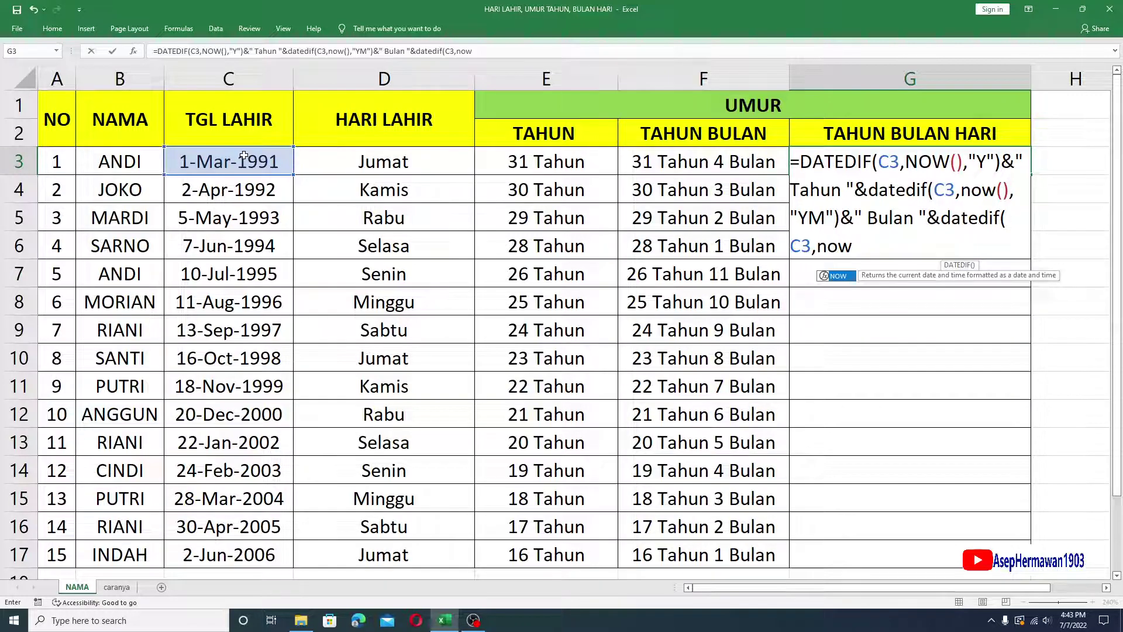
{"action": "type", "text": "()"}
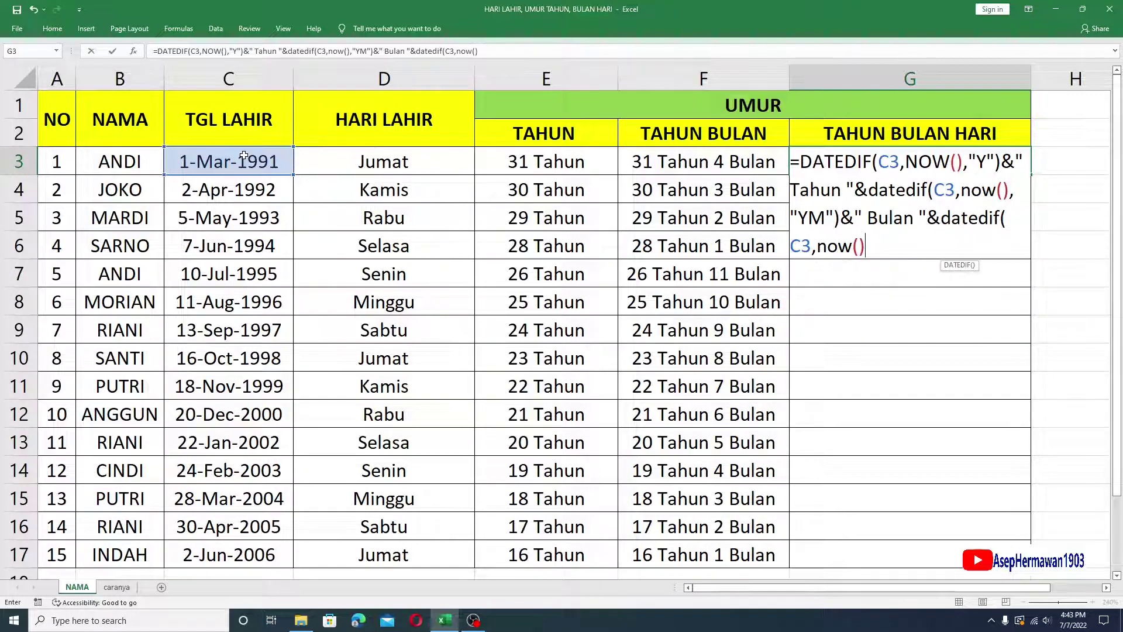
{"action": "type", "text": ","}
{"action": "type", "text": "\""}
{"action": "type", "text": "MD"}
{"action": "type", "text": "\""}
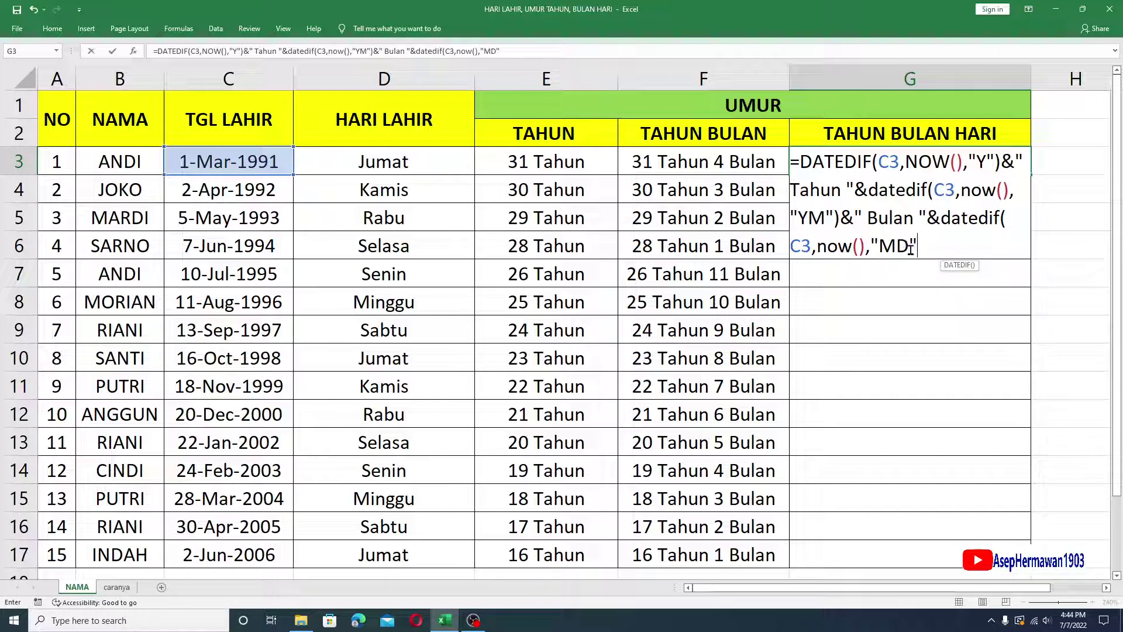
{"action": "left_click", "coordinate": [873, 251]}
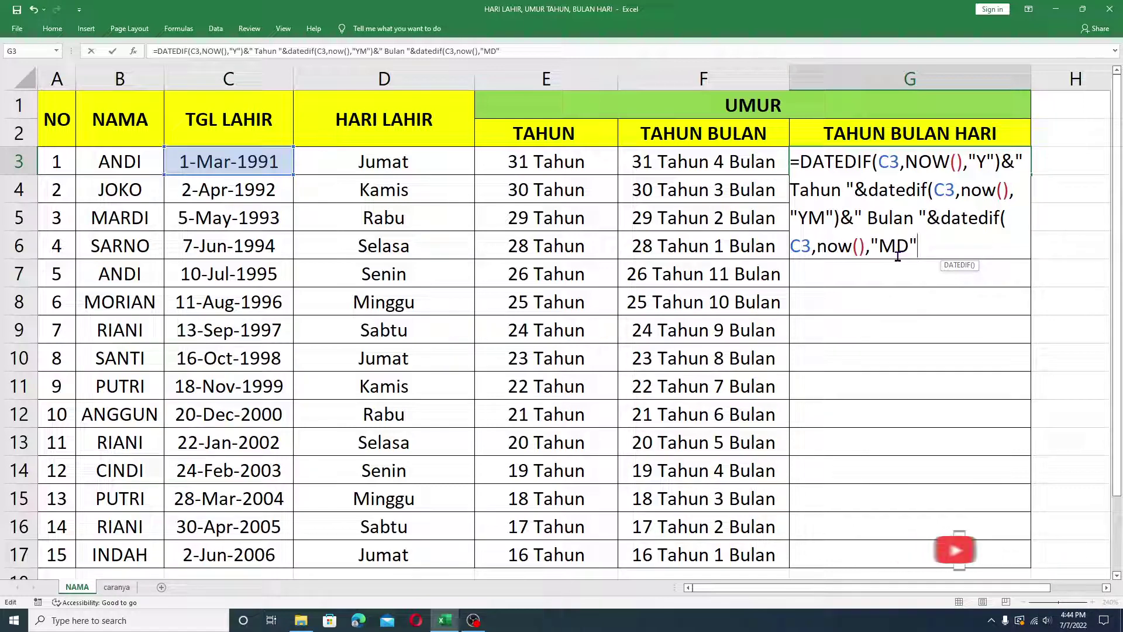
{"action": "type", "text": ")"}
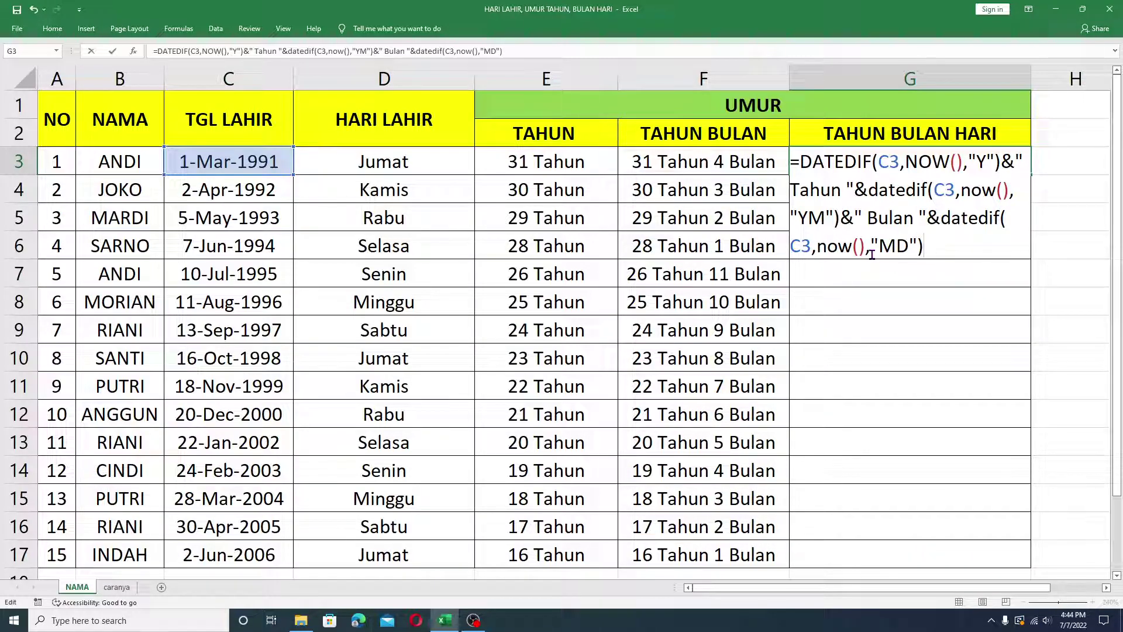
{"action": "type", "text": "&\""}
{"action": "type", "text": " Hari \""}
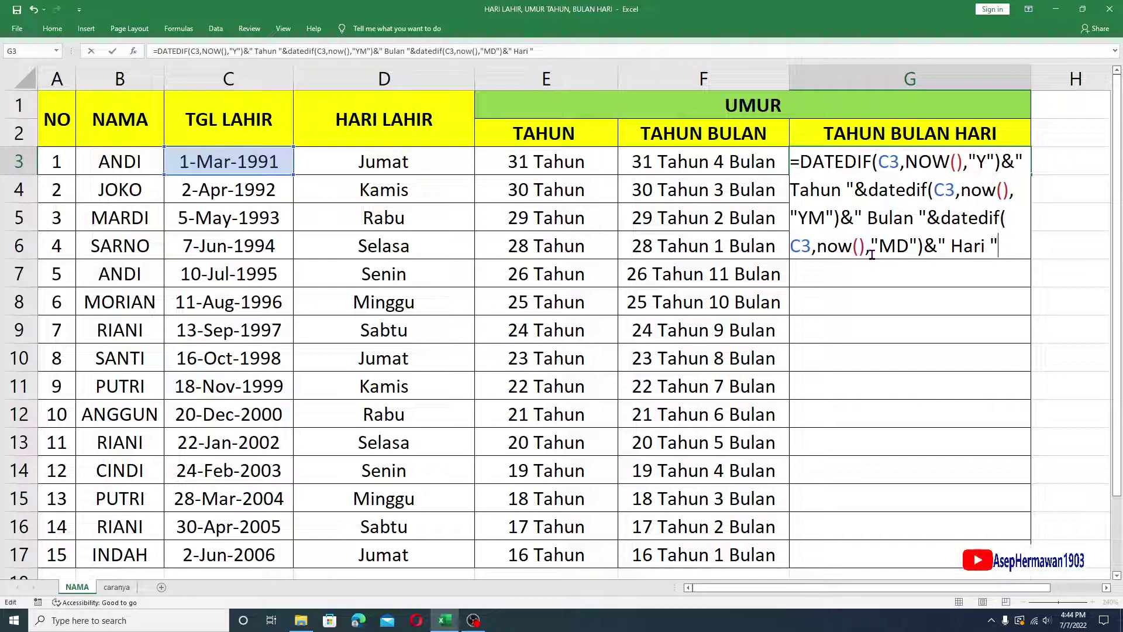
{"action": "key", "text": "Return"}
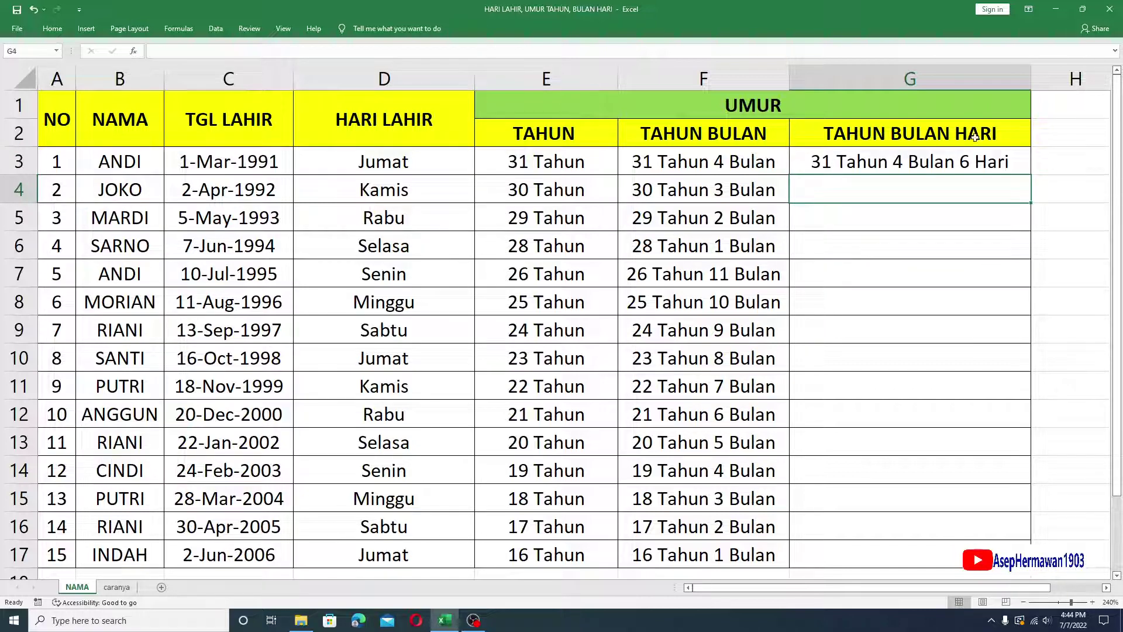
{"action": "key", "text": "Up"}
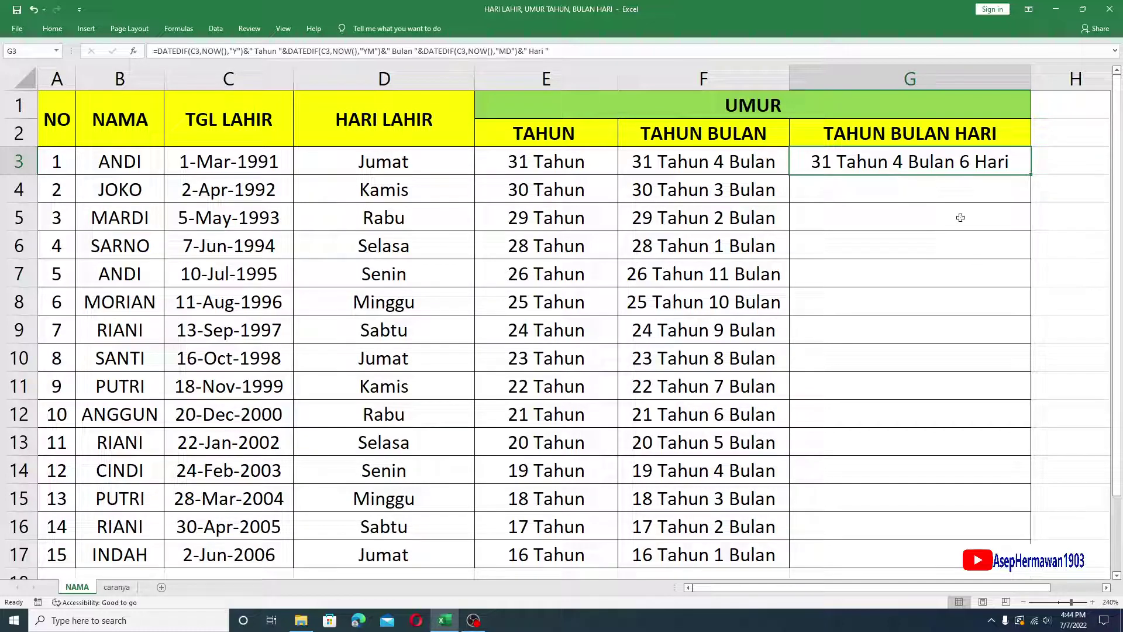
{"action": "left_click", "coordinate": [856, 194]}
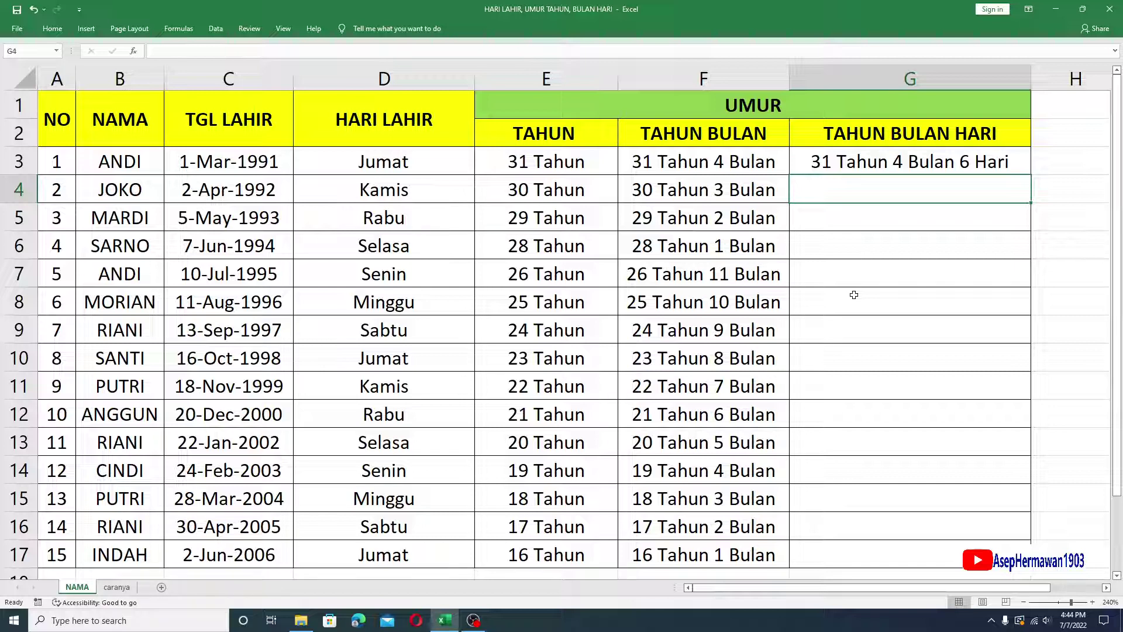
{"action": "type", "text": "="}
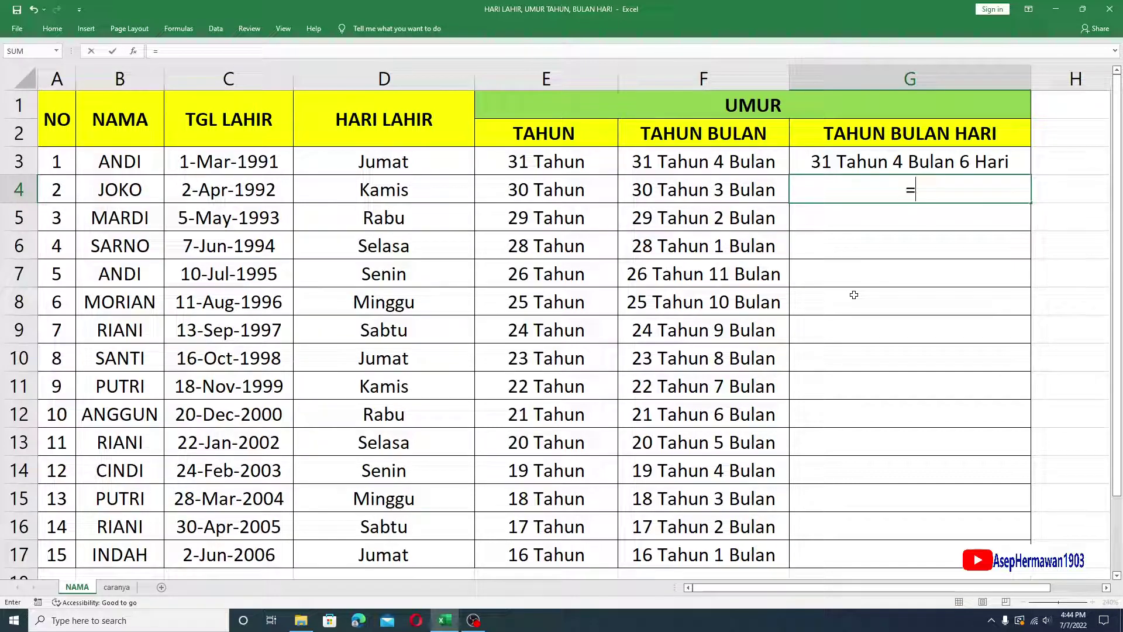
{"action": "type", "text": "Datedif("}
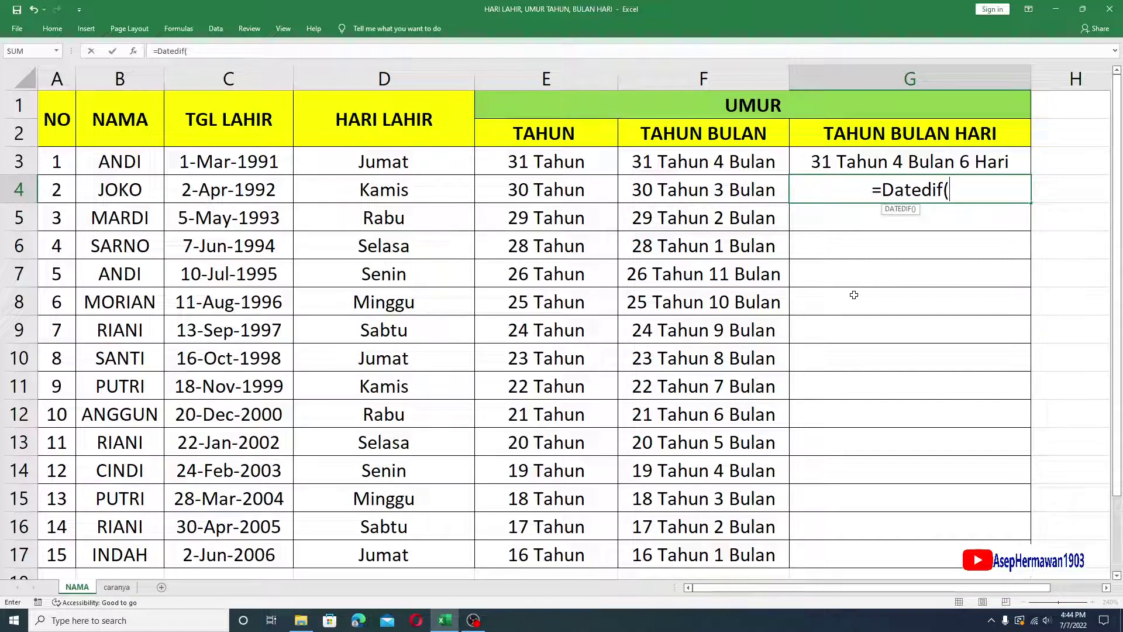
In G4, build Datedif(C4,now(),"Y")&" Tahun " followed by a C4 months Datedif using "YM".
{"action": "left_click", "coordinate": [248, 188]}
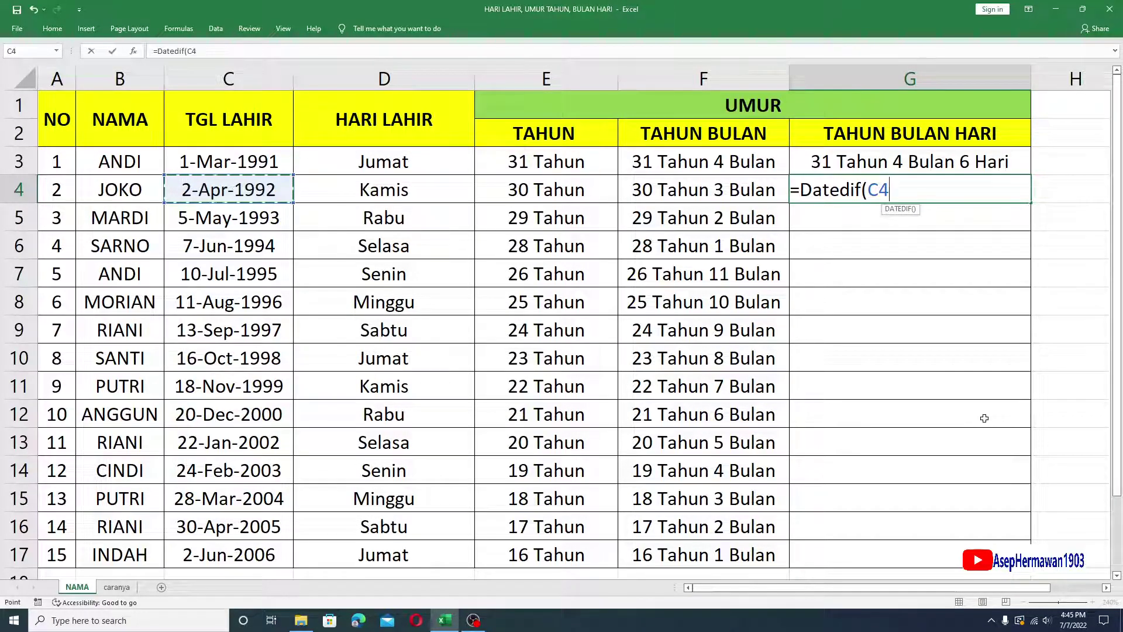
{"action": "type", "text": ",now"}
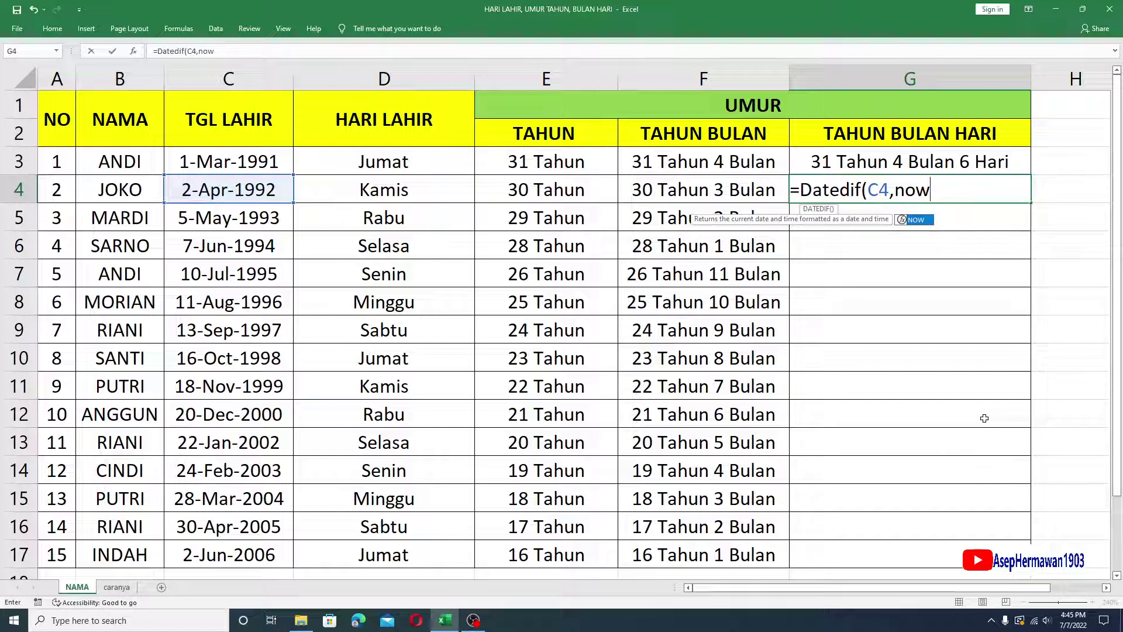
{"action": "type", "text": "()"}
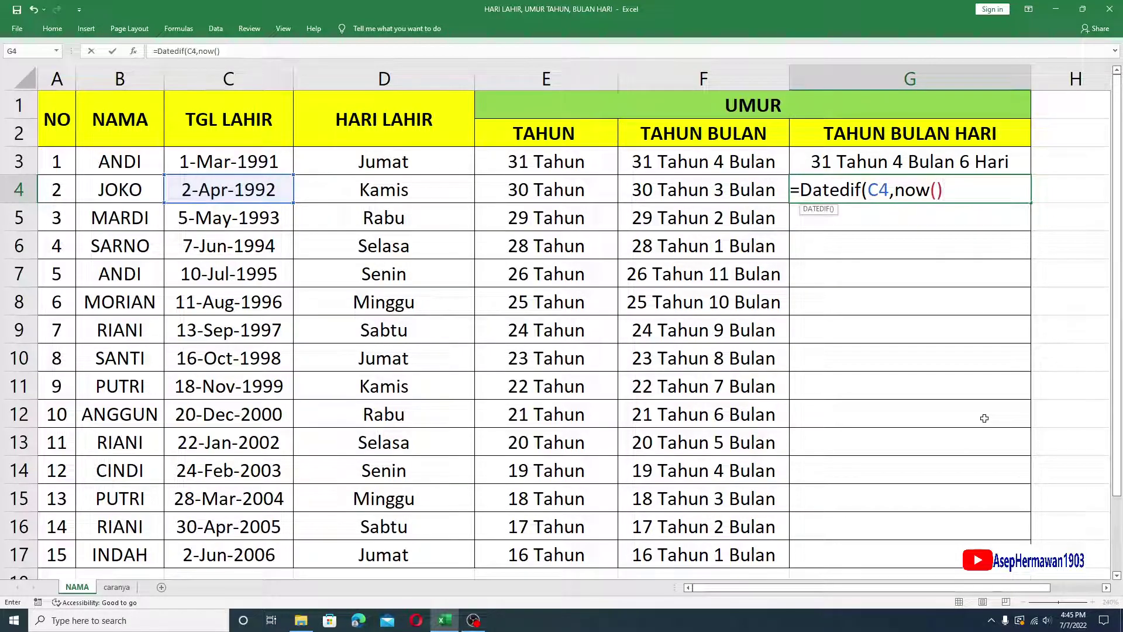
{"action": "type", "text": ",\""}
{"action": "type", "text": "Y\""}
{"action": "type", "text": ")"}
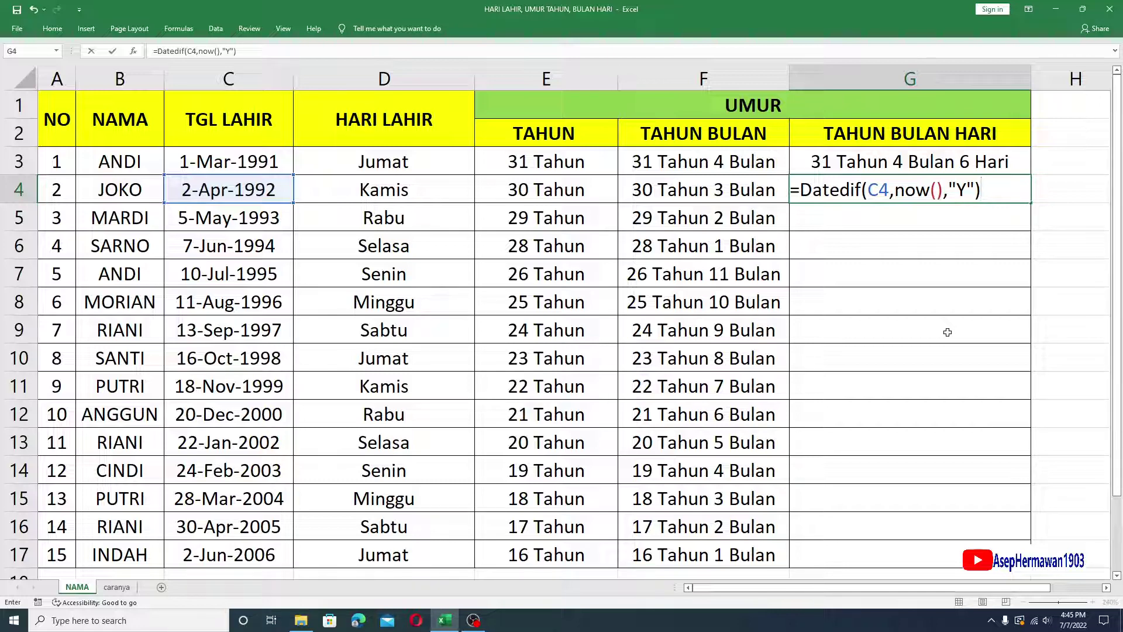
{"action": "type", "text": "&\" "}
{"action": "type", "text": "Tahun"}
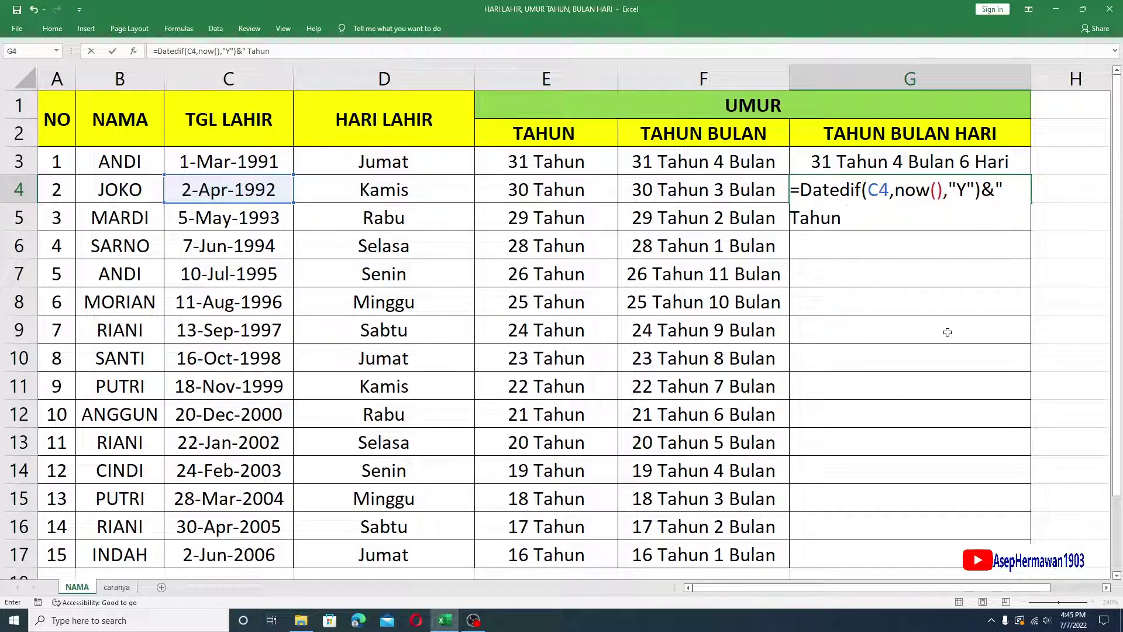
{"action": "type", "text": " \""}
{"action": "type", "text": "&Datedif("}
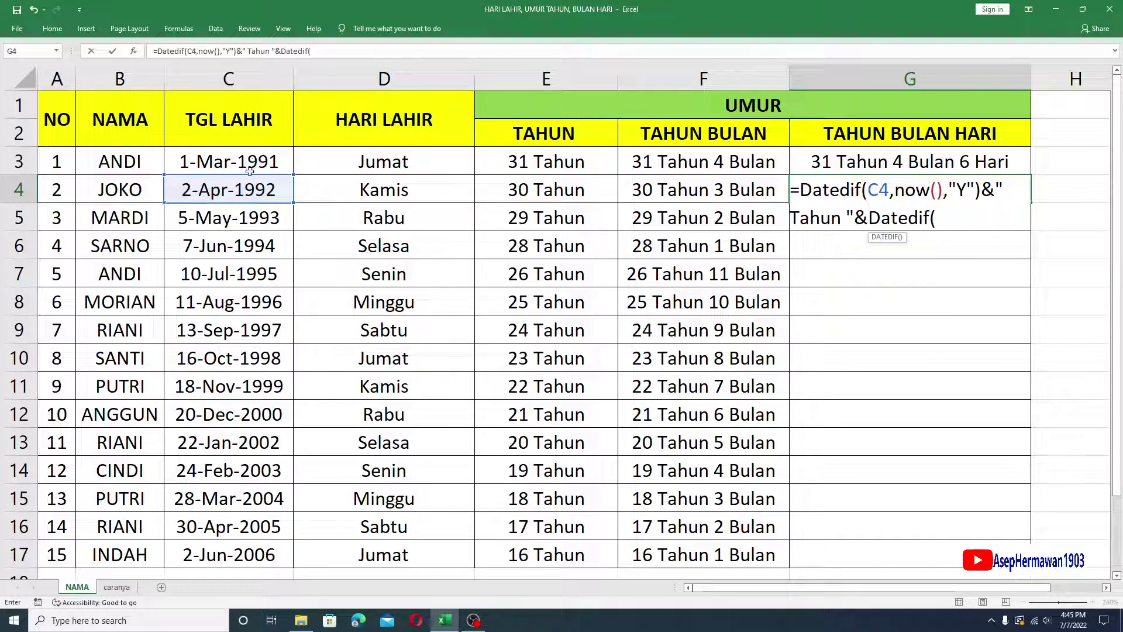
{"action": "left_click", "coordinate": [247, 188]}
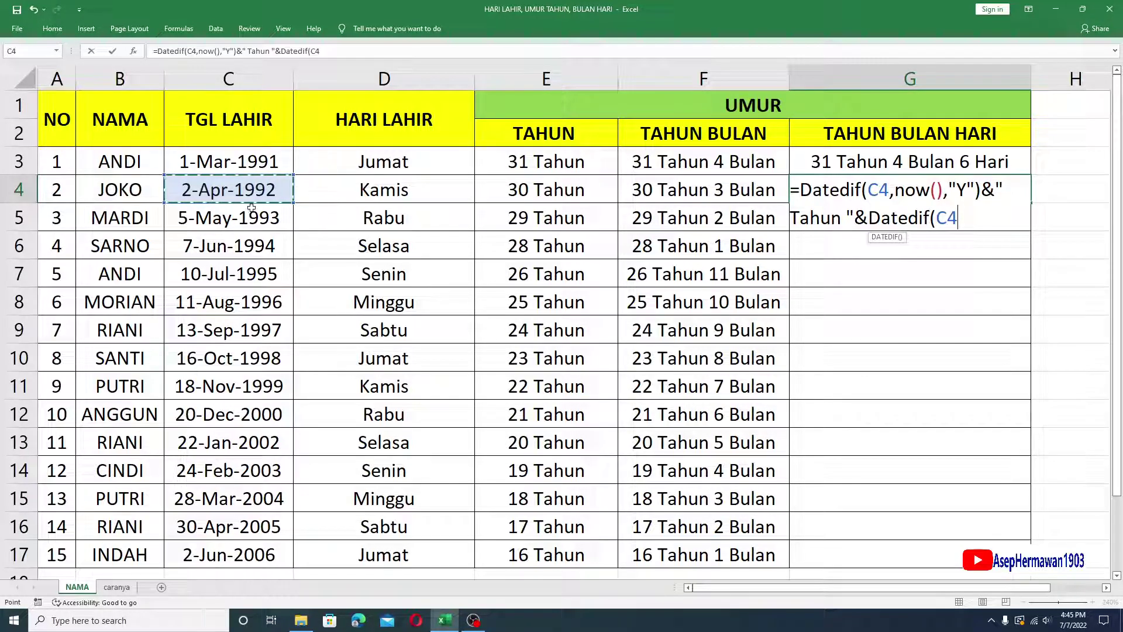
{"action": "type", "text": ","}
{"action": "type", "text": "no"}
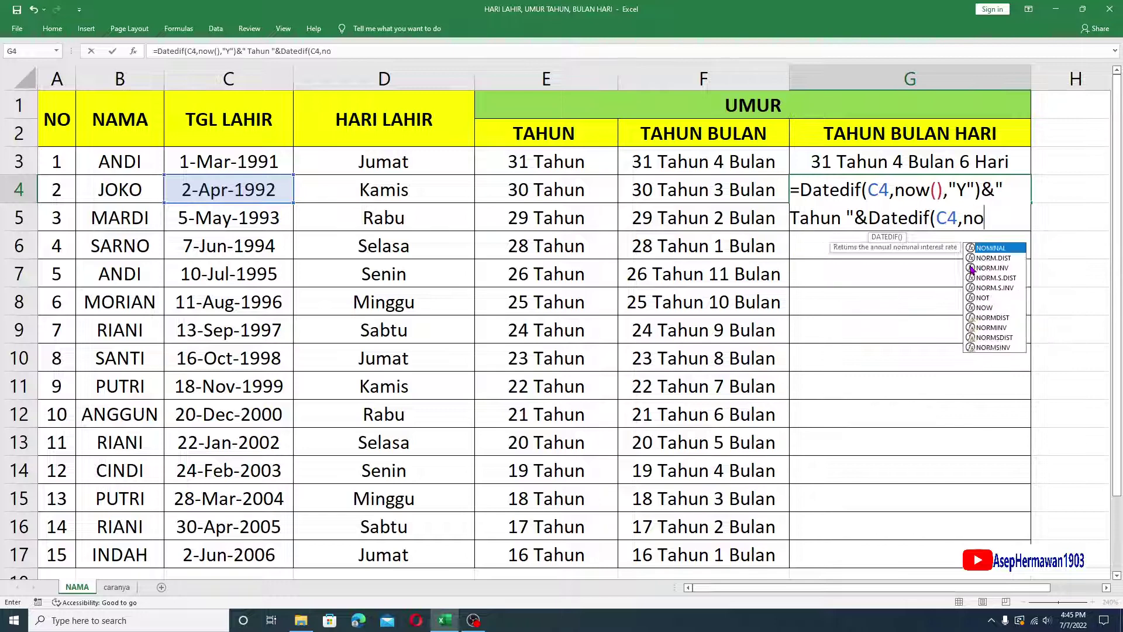
{"action": "type", "text": "w()"}
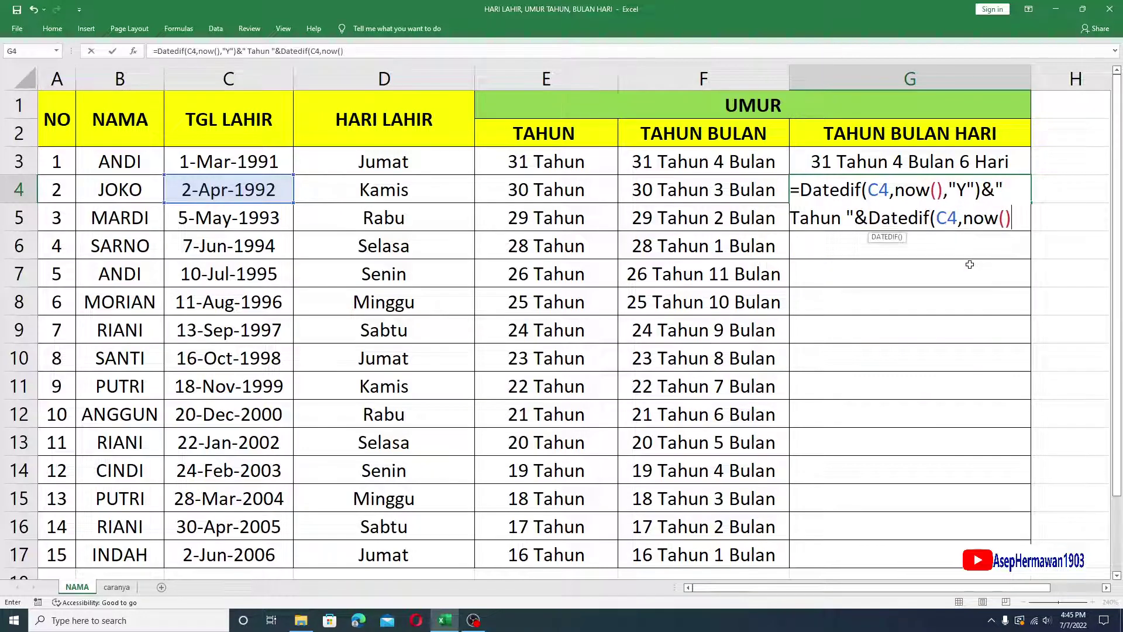
{"action": "type", "text": ",\""}
{"action": "type", "text": "YM\""}
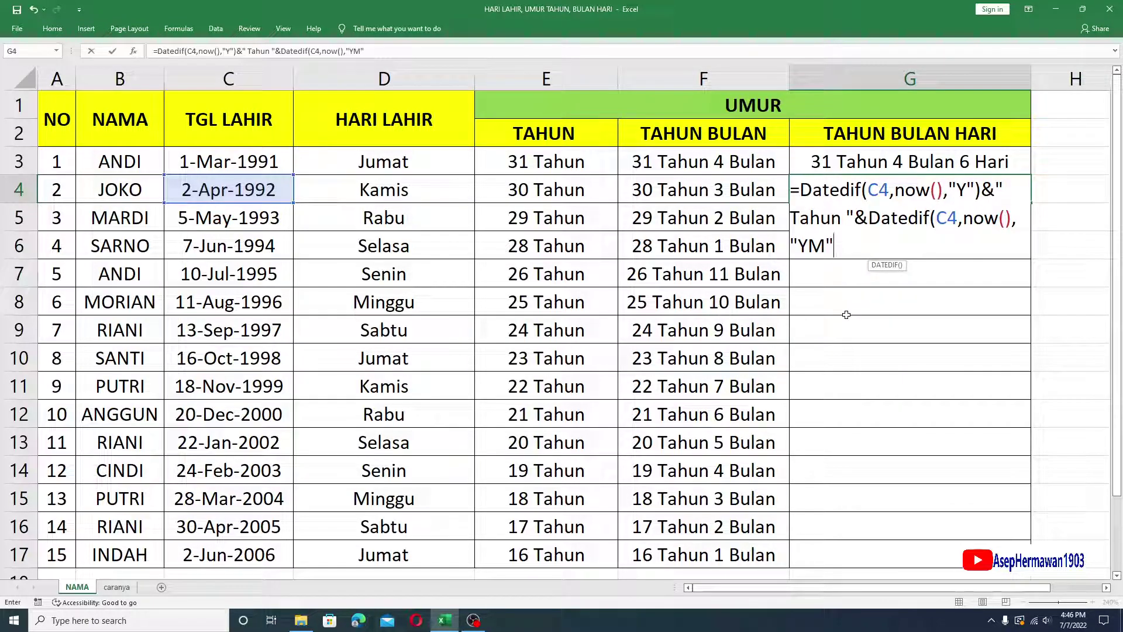
Add the " Bulan " label and a datedif(C4,now(),"MD") days part to G4, then submit it.
{"action": "type", "text": ")"}
{"action": "type", "text": "&"}
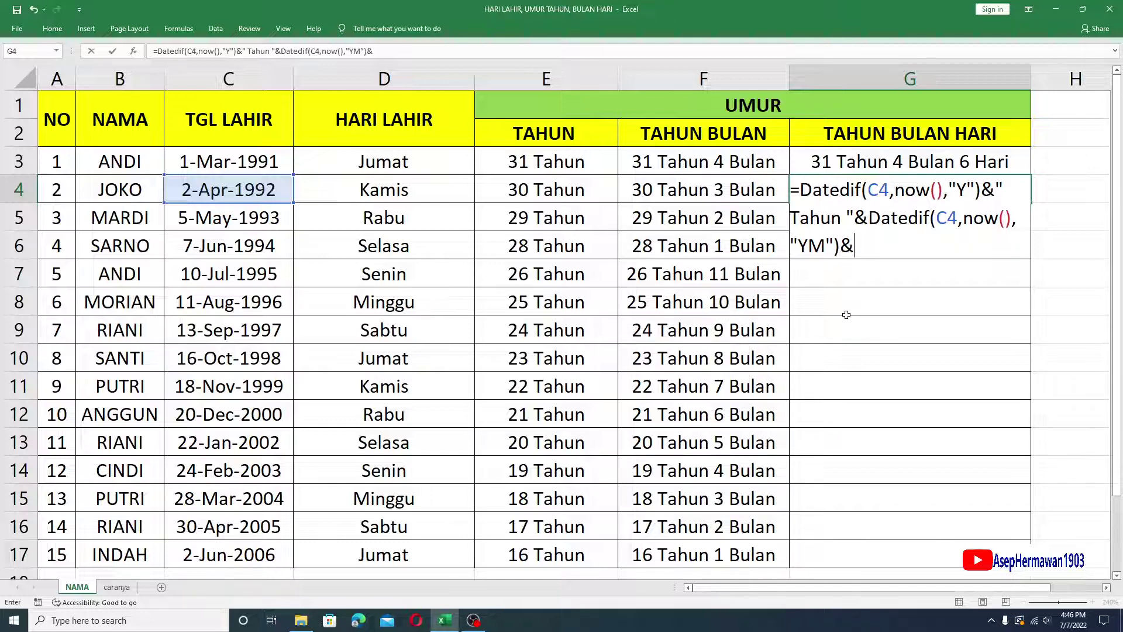
{"action": "type", "text": "\" "}
{"action": "type", "text": "Bualn"}
{"action": "key", "text": "BackSpace"}
{"action": "key", "text": "BackSpace"}
{"action": "key", "text": "BackSpace"}
{"action": "type", "text": "lan"}
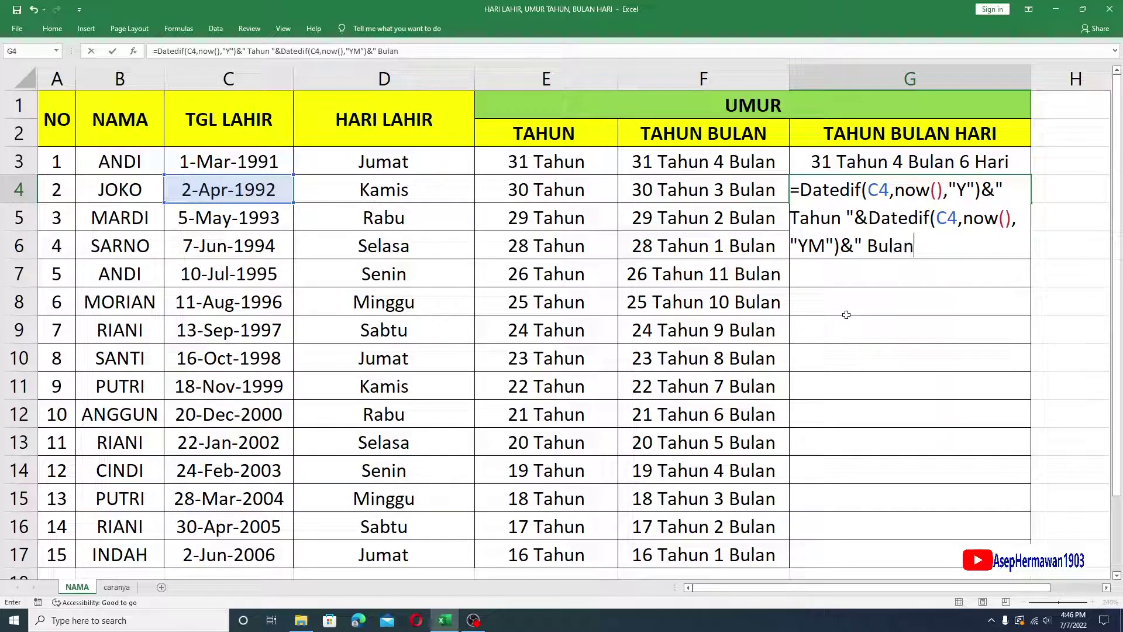
{"action": "type", "text": " \""}
{"action": "type", "text": "&"}
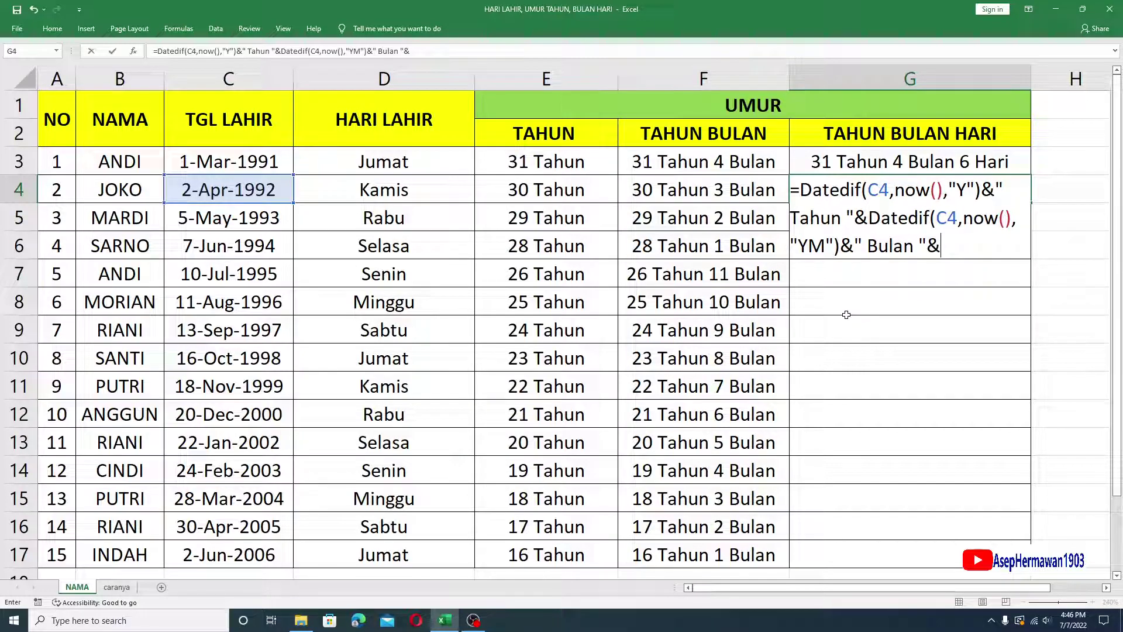
{"action": "type", "text": "datedif"}
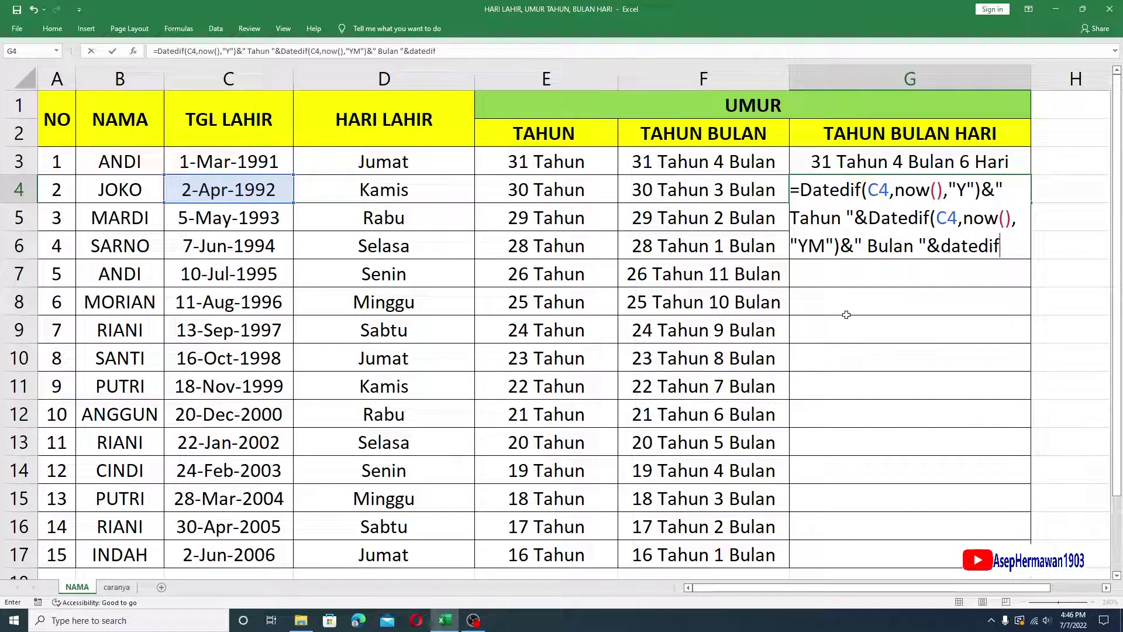
{"action": "type", "text": "("}
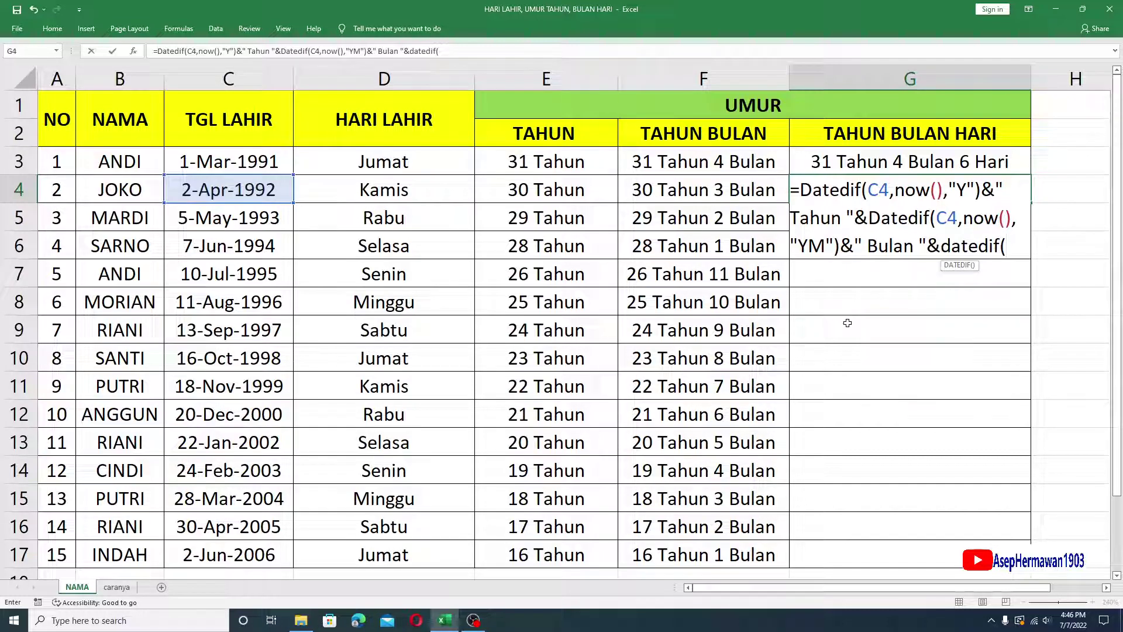
{"action": "left_click", "coordinate": [235, 189]}
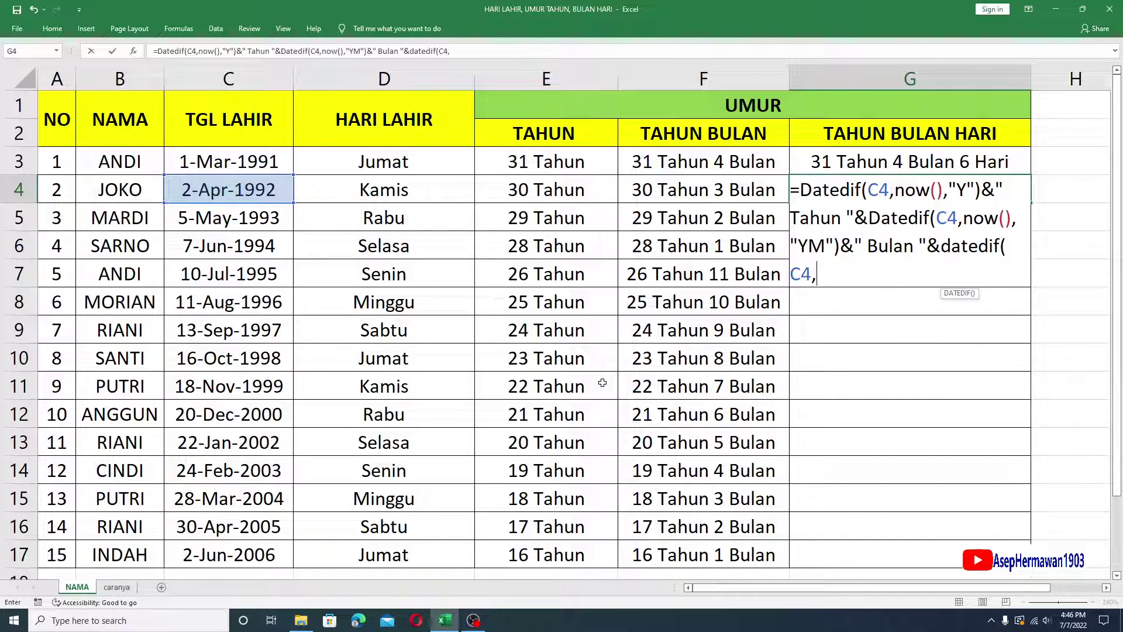
{"action": "type", "text": ",now"}
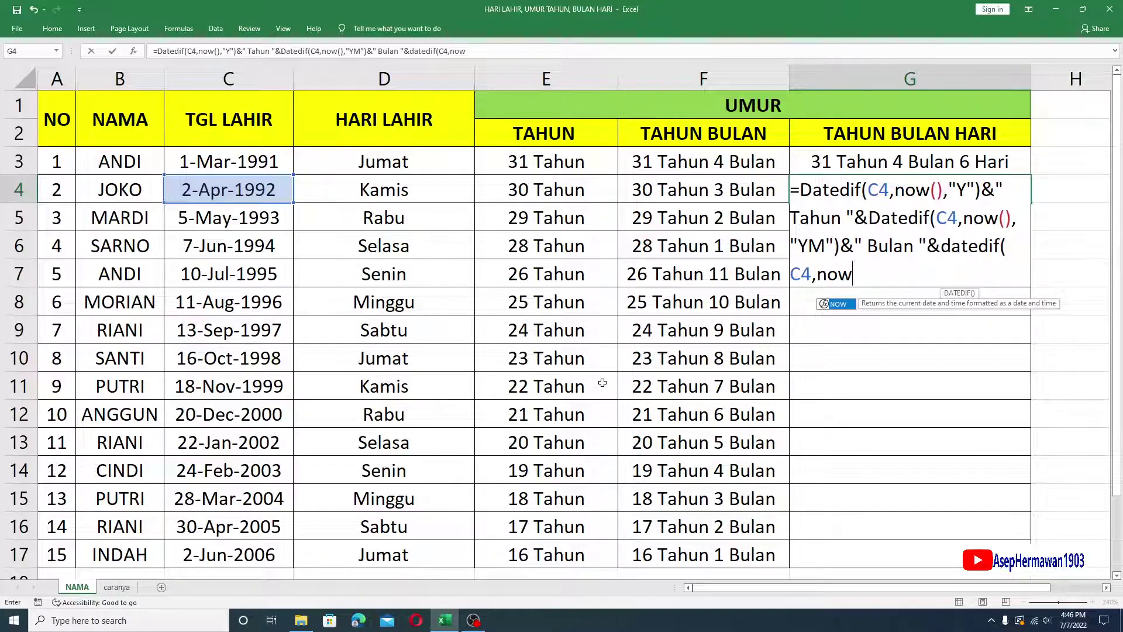
{"action": "type", "text": "()"}
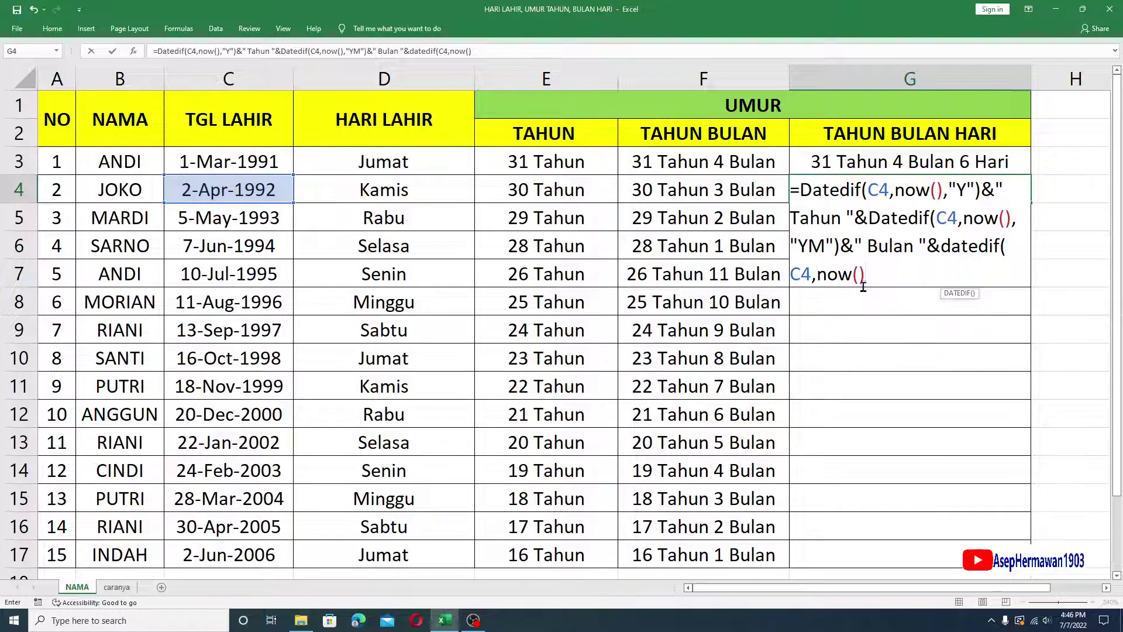
{"action": "type", "text": ",\""}
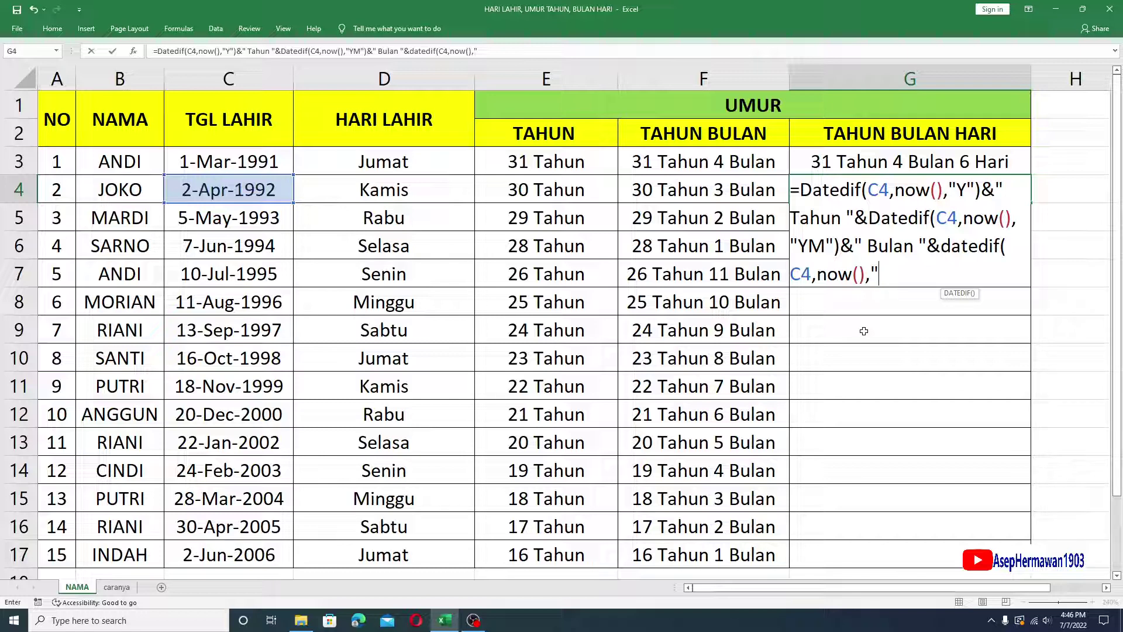
{"action": "type", "text": "M"}
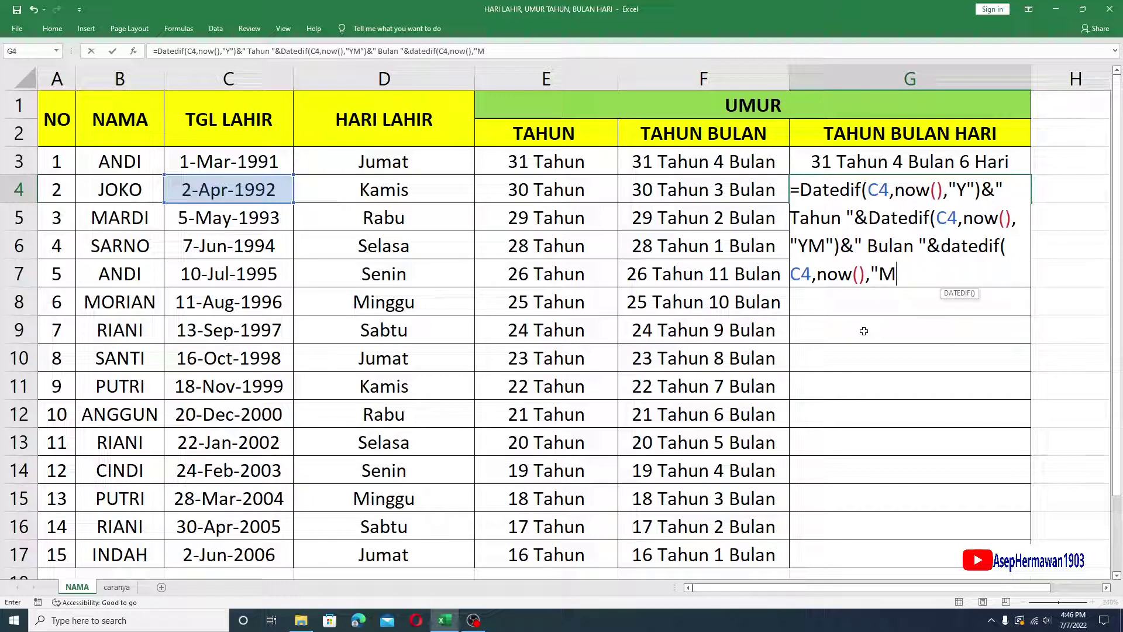
{"action": "type", "text": "D"}
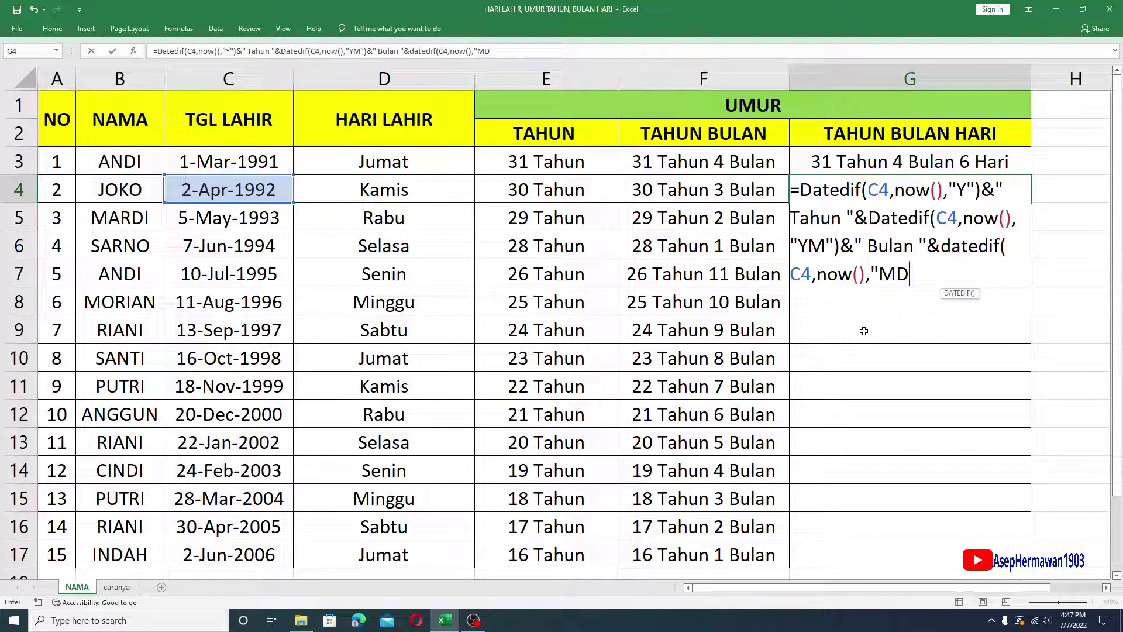
{"action": "type", "text": "\""}
{"action": "key", "text": "Return"}
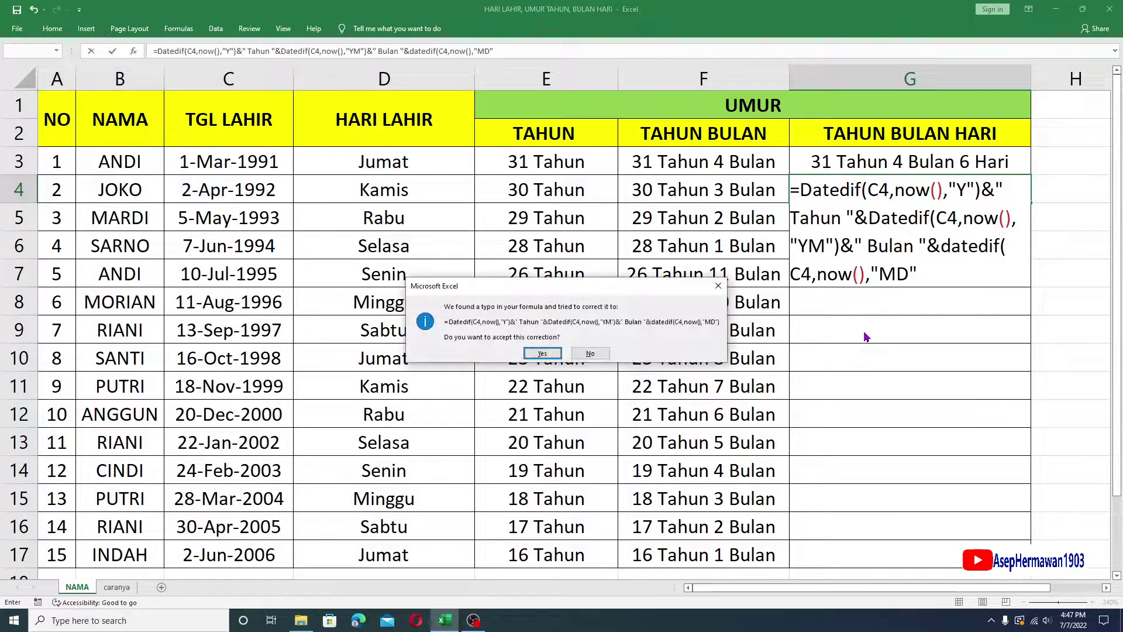
Accept Excel's formula correction and append &" Hari " so G4 reads 30 Tahun 3 Bulan 5 Hari.
{"action": "left_click", "coordinate": [543, 353]}
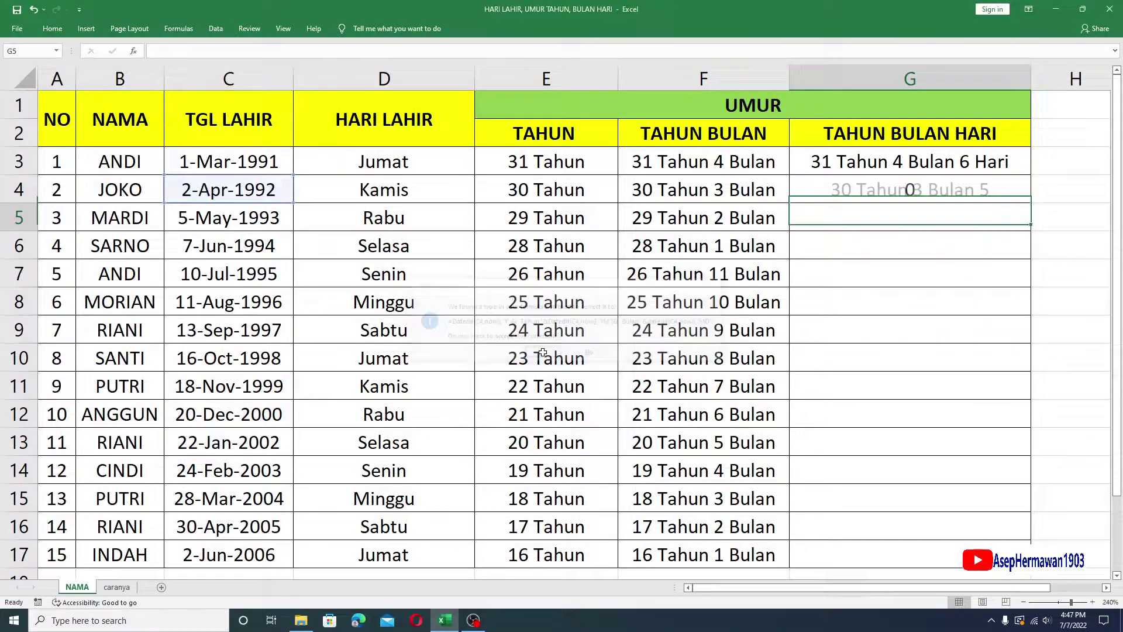
{"action": "left_click", "coordinate": [878, 193]}
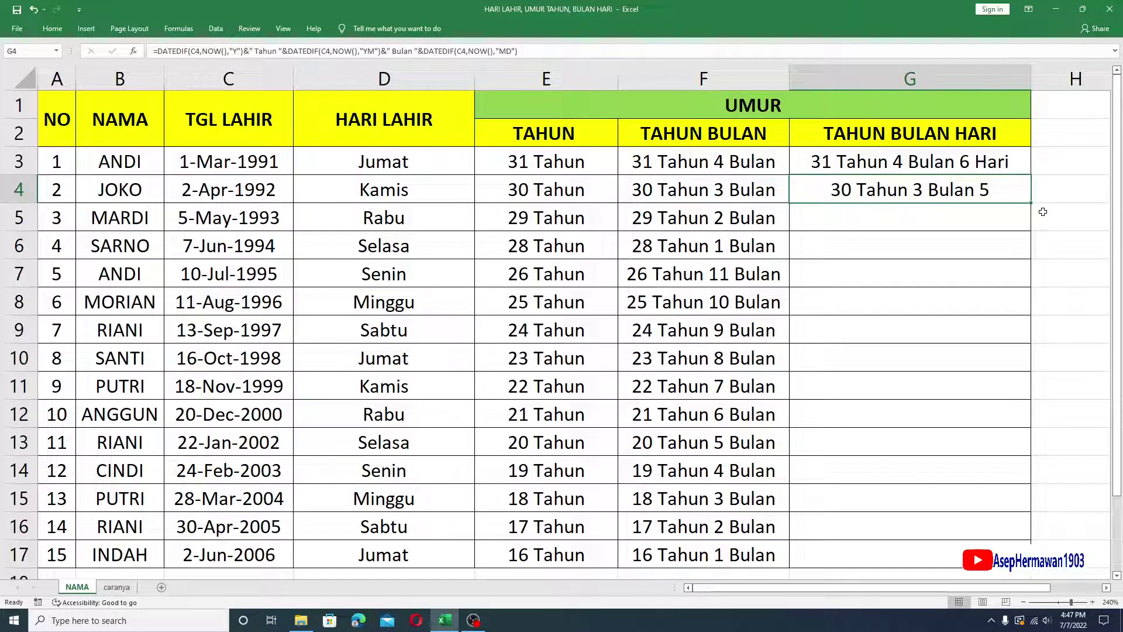
{"action": "double_click", "coordinate": [996, 188]}
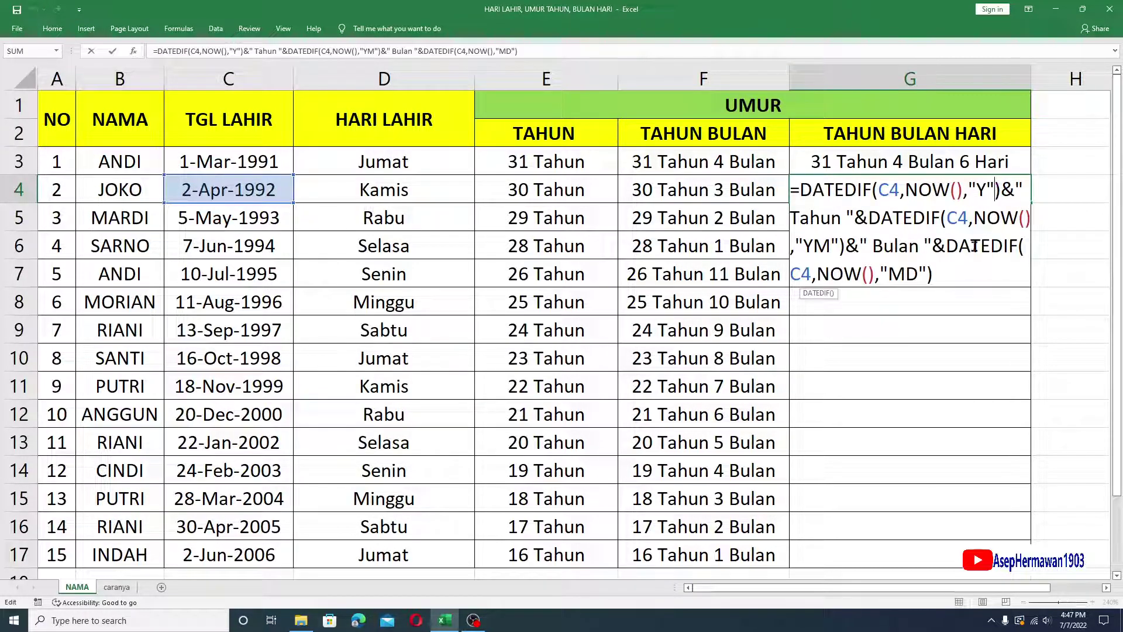
{"action": "left_click", "coordinate": [952, 276]}
{"action": "key", "text": "Return"}
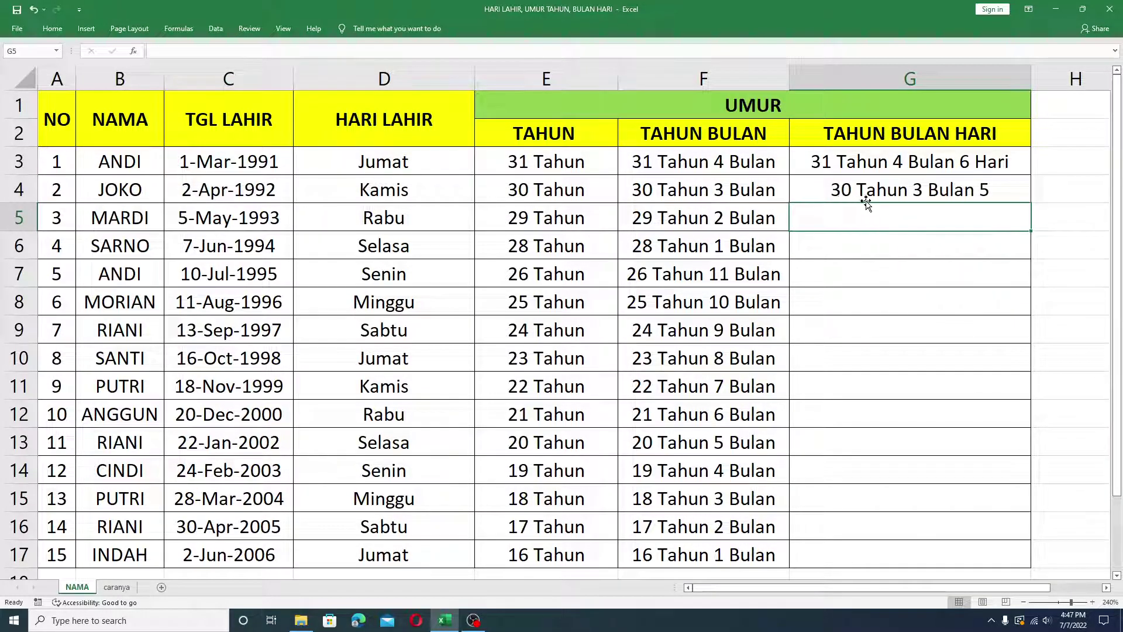
{"action": "left_click", "coordinate": [1000, 190]}
{"action": "double_click", "coordinate": [1001, 191]}
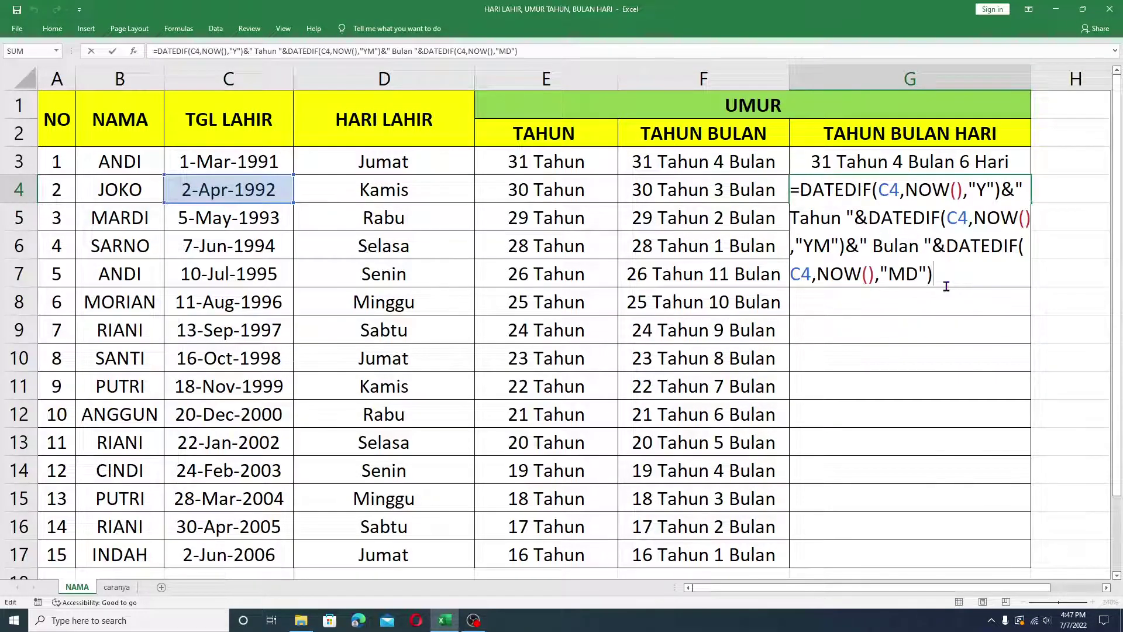
{"action": "type", "text": "&"}
{"action": "type", "text": "\" "}
{"action": "type", "text": "Hari "}
{"action": "type", "text": "\""}
{"action": "key", "text": "Return"}
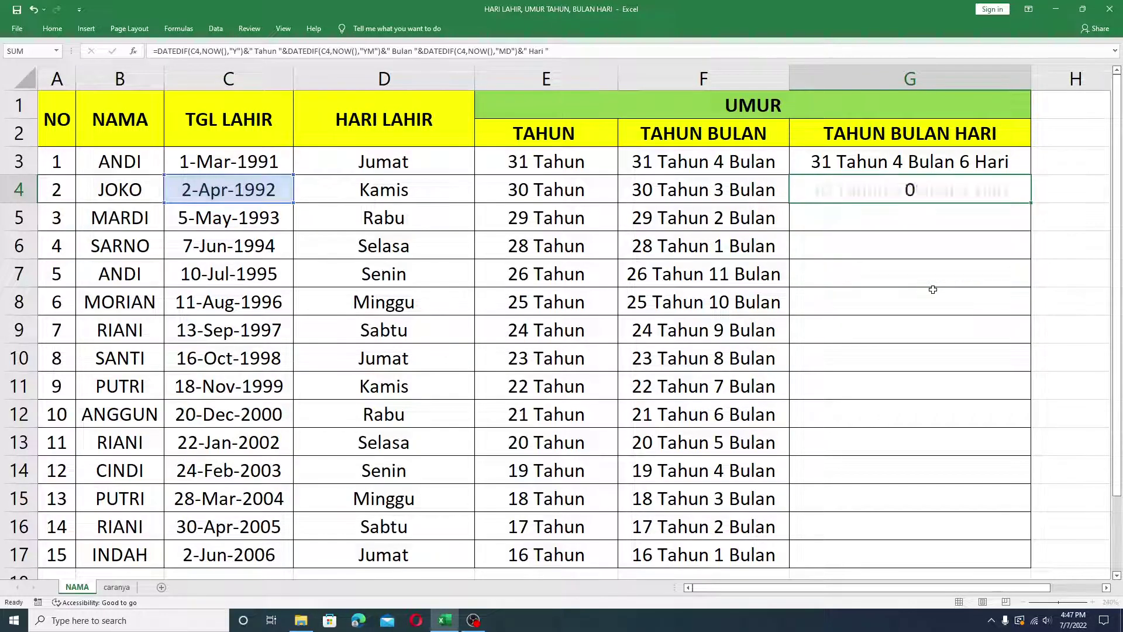
Copy the G4 formula down through G17, ending with 16 Tahun 1 Bulan 5 Hari.
{"action": "left_click", "coordinate": [1030, 183]}
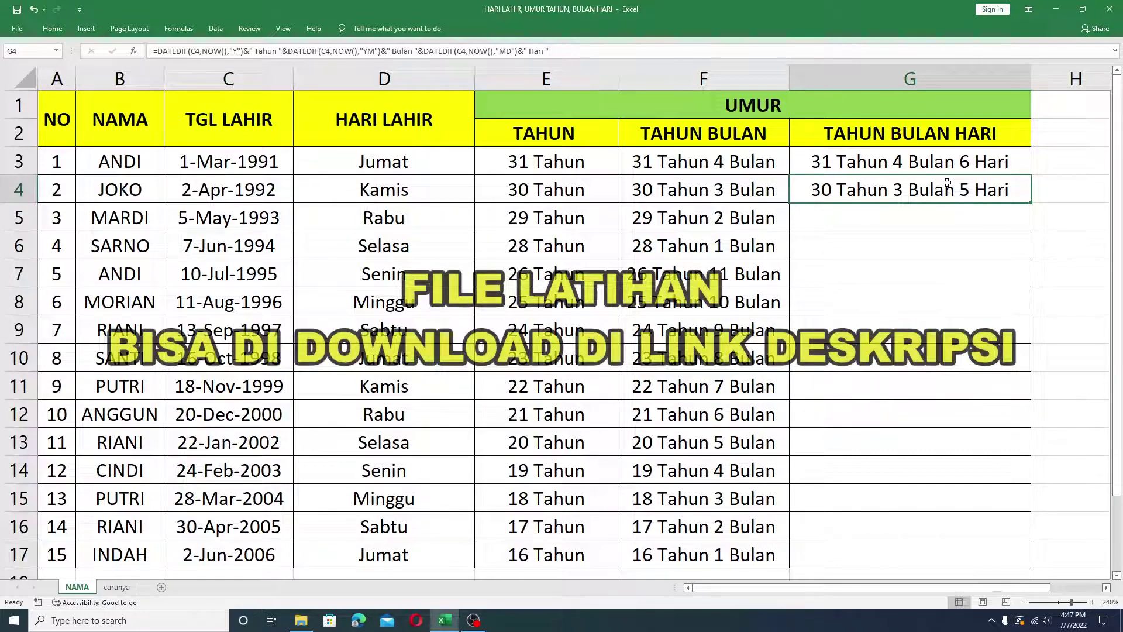
{"action": "double_click", "coordinate": [1031, 204]}
{"action": "left_click", "coordinate": [866, 245]}
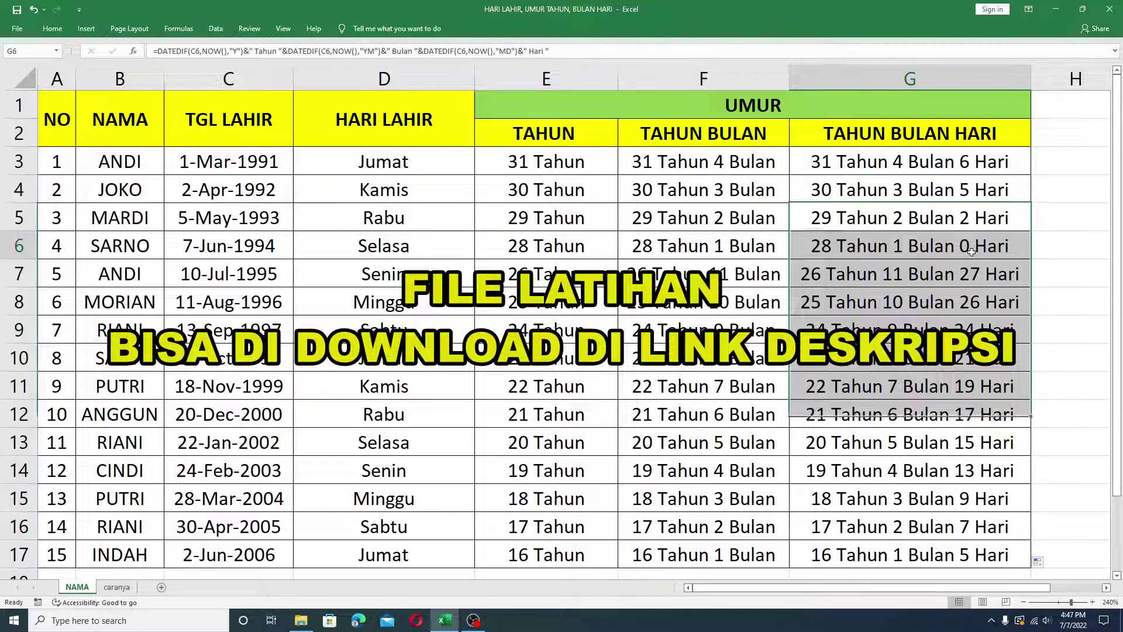
{"action": "left_click", "coordinate": [680, 214]}
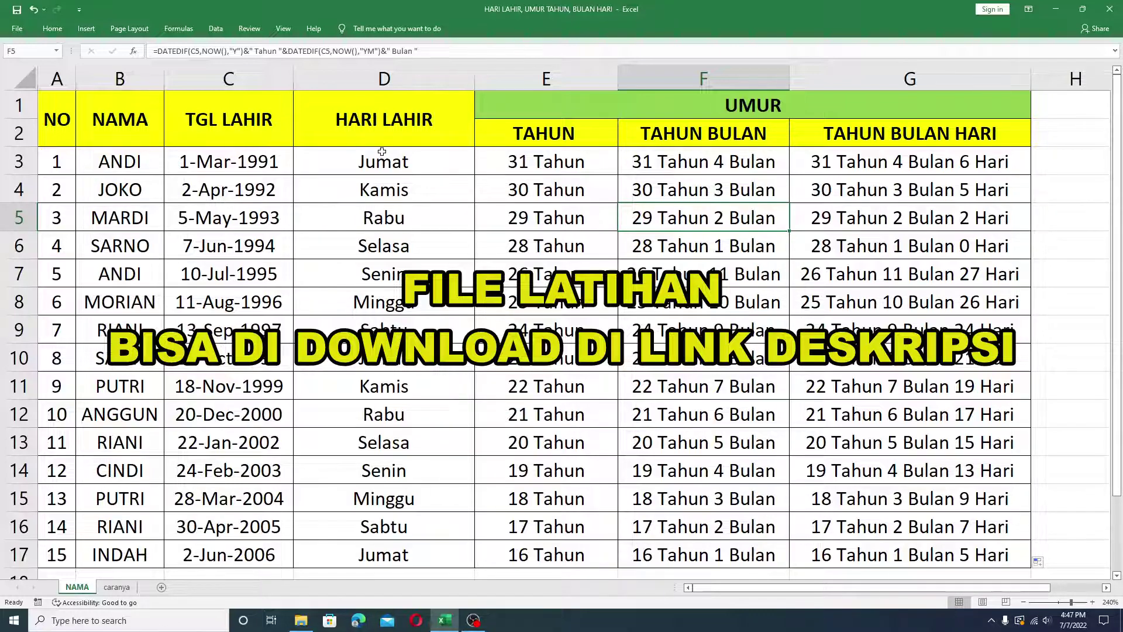
{"action": "left_click", "coordinate": [383, 121]}
{"action": "left_click", "coordinate": [753, 99]}
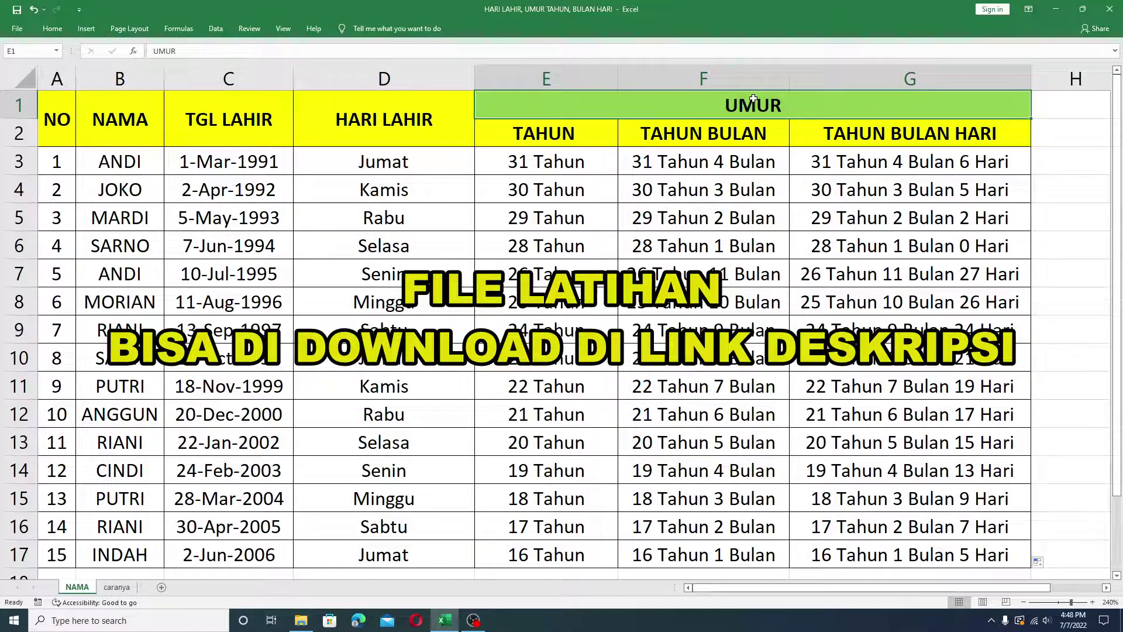
{"action": "left_click_drag", "start_coordinate": [223, 161], "coordinate": [235, 559]}
{"action": "left_click", "coordinate": [556, 214]}
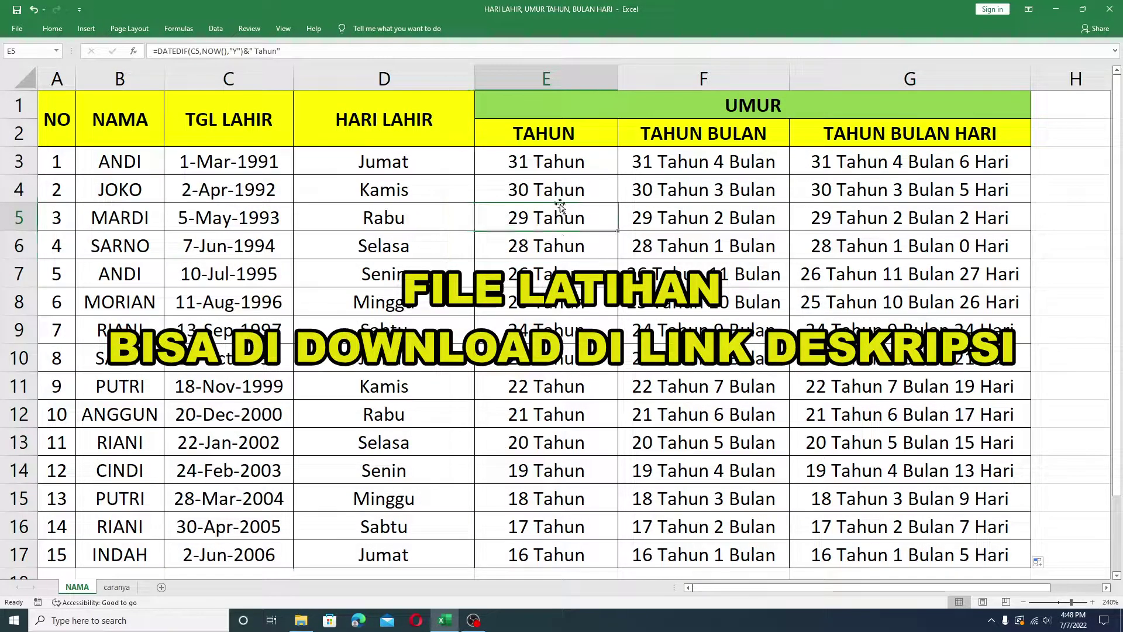
{"action": "left_click_drag", "start_coordinate": [571, 142], "coordinate": [910, 140]}
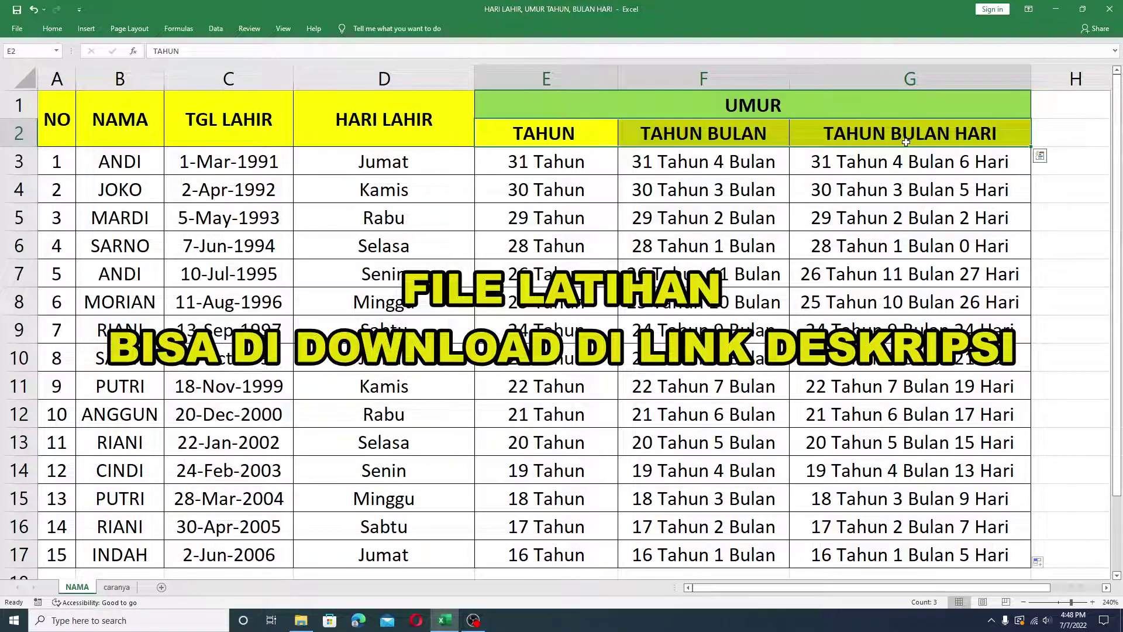
{"action": "left_click", "coordinate": [664, 234]}
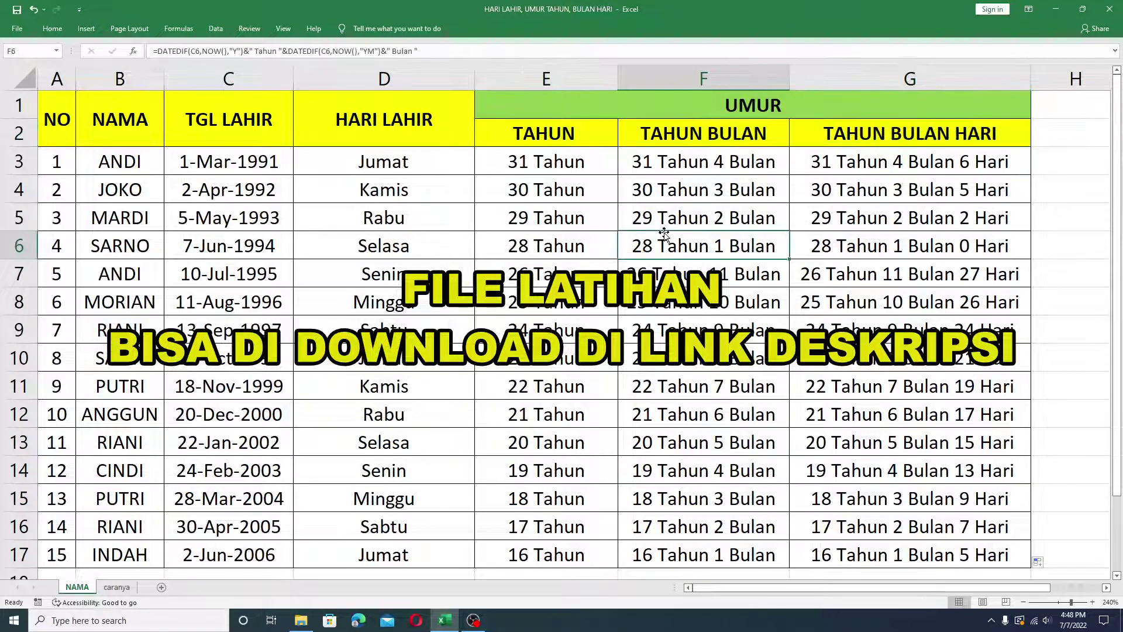
{"action": "left_click", "coordinate": [547, 159]}
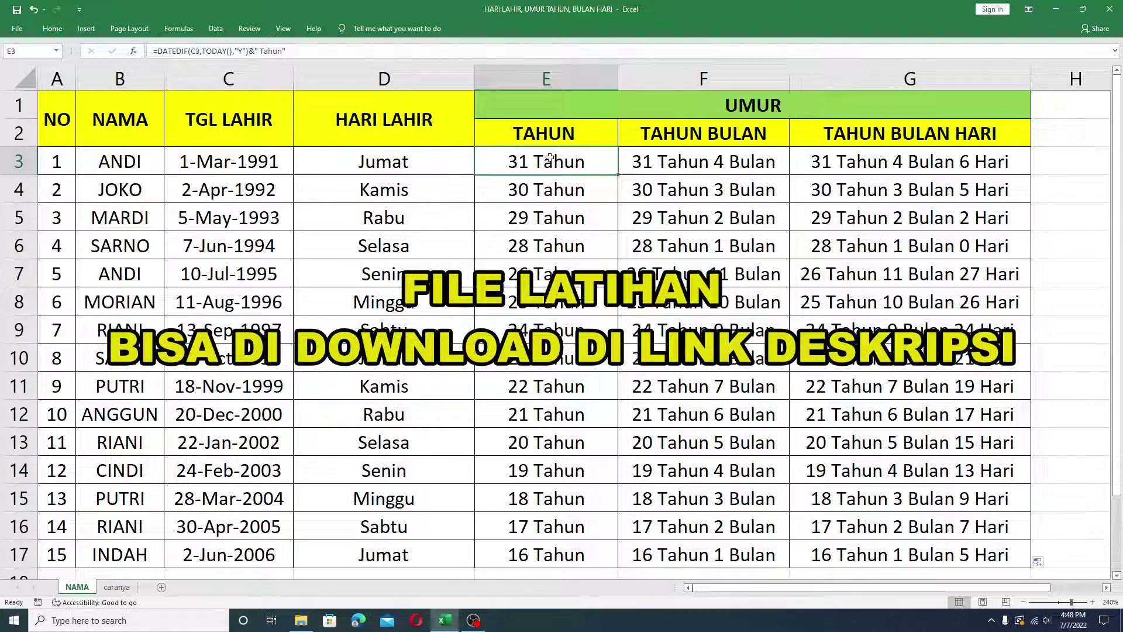
{"action": "left_click", "coordinate": [703, 162]}
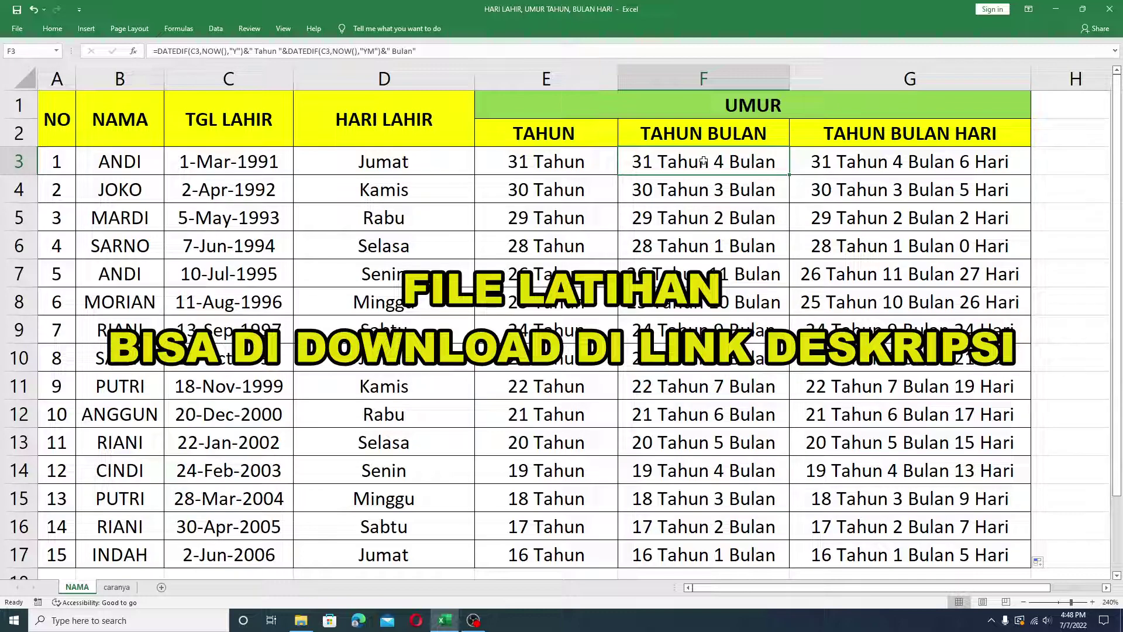
{"action": "left_click", "coordinate": [841, 158]}
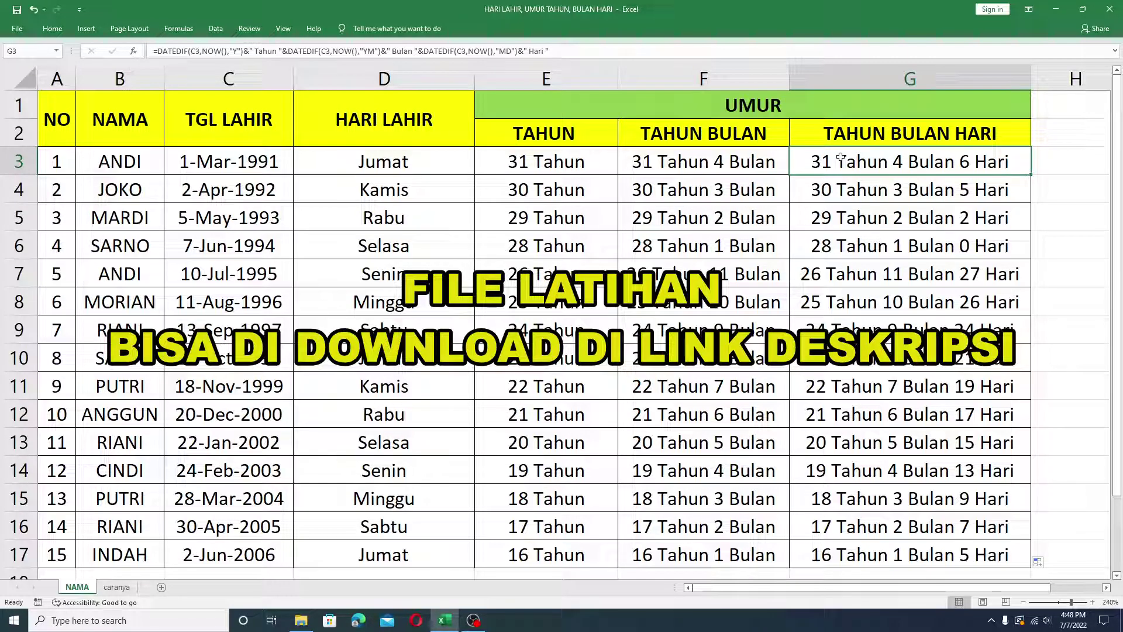
{"action": "left_click", "coordinate": [821, 217]}
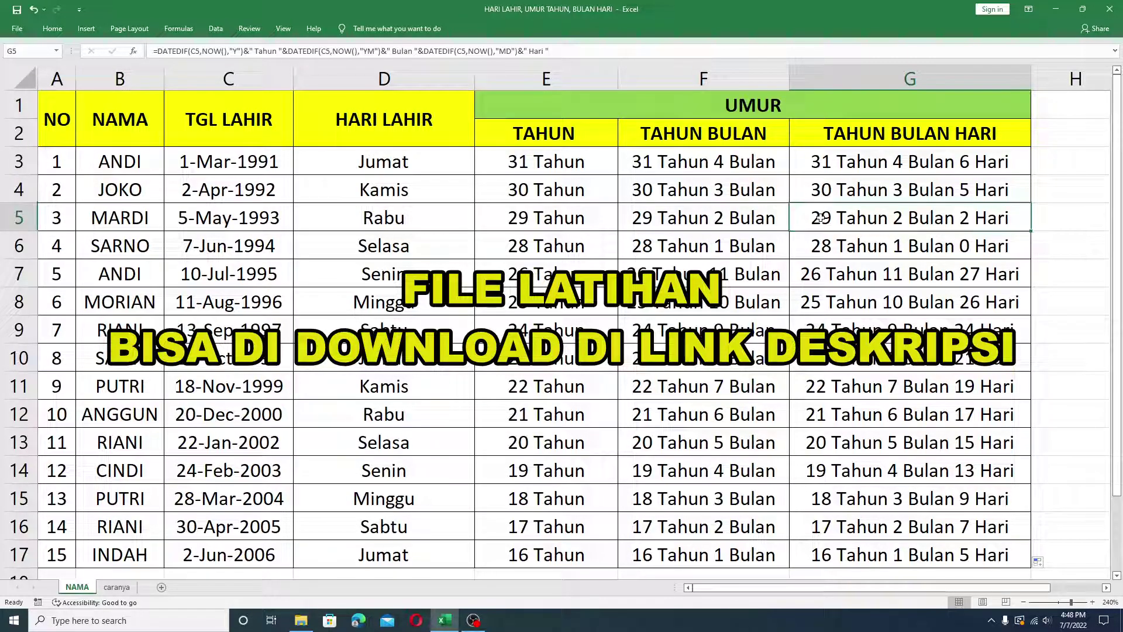